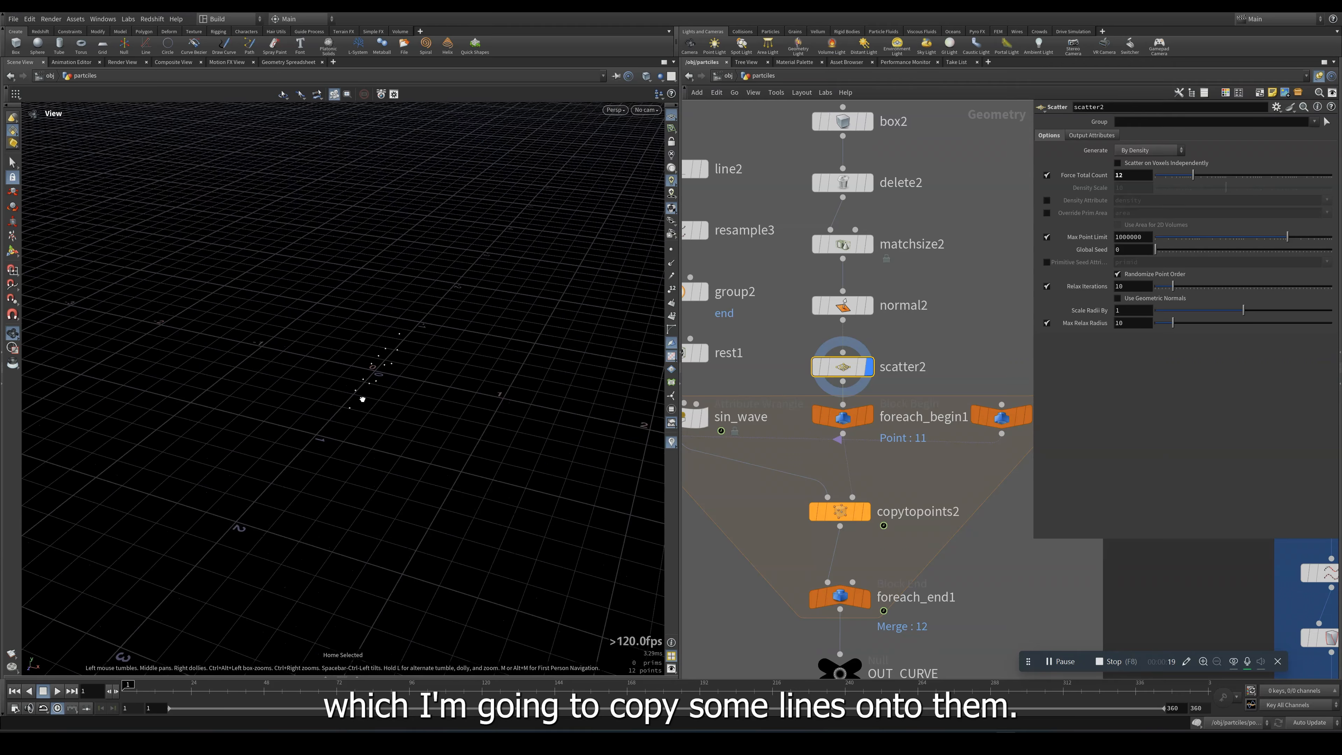
Display the rest1 line in the viewport and turn on point display to check its resampled points.
scroll(769, 371, "down", 5)
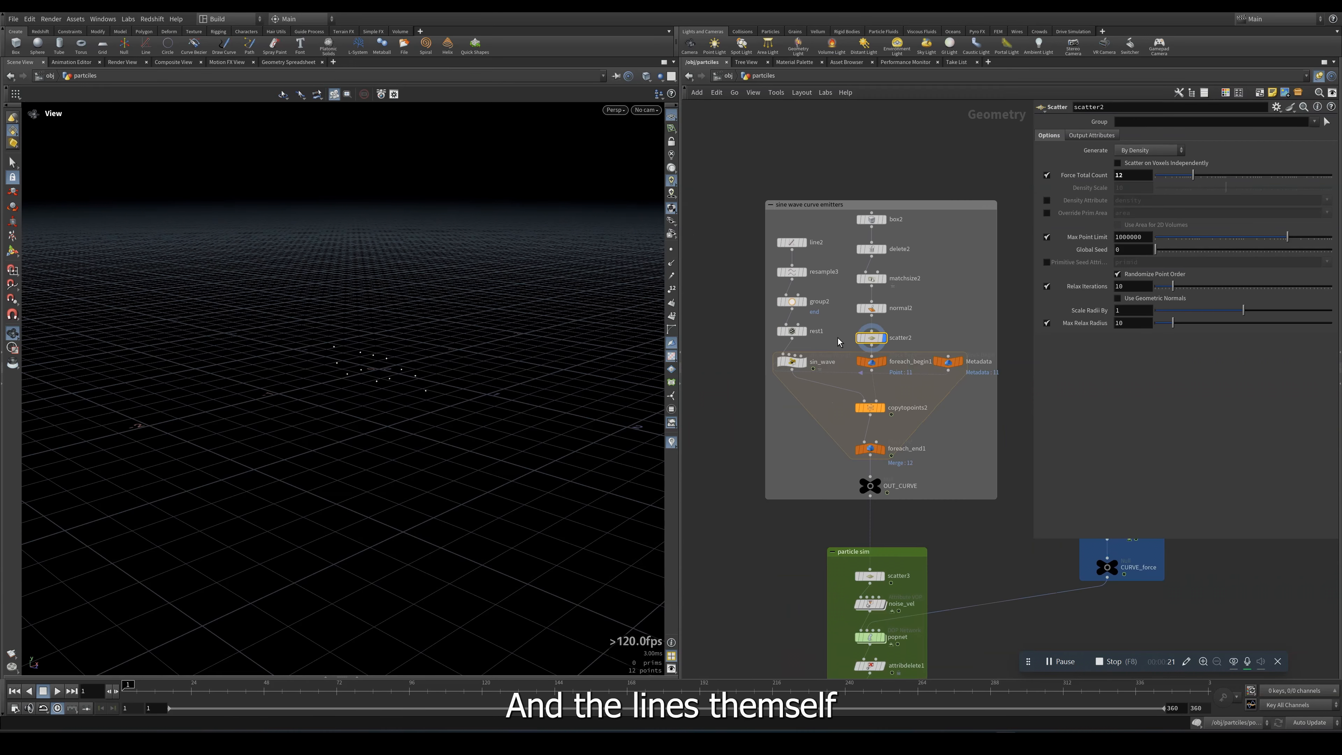
scroll(835, 336, "up", 5)
left_click(779, 335)
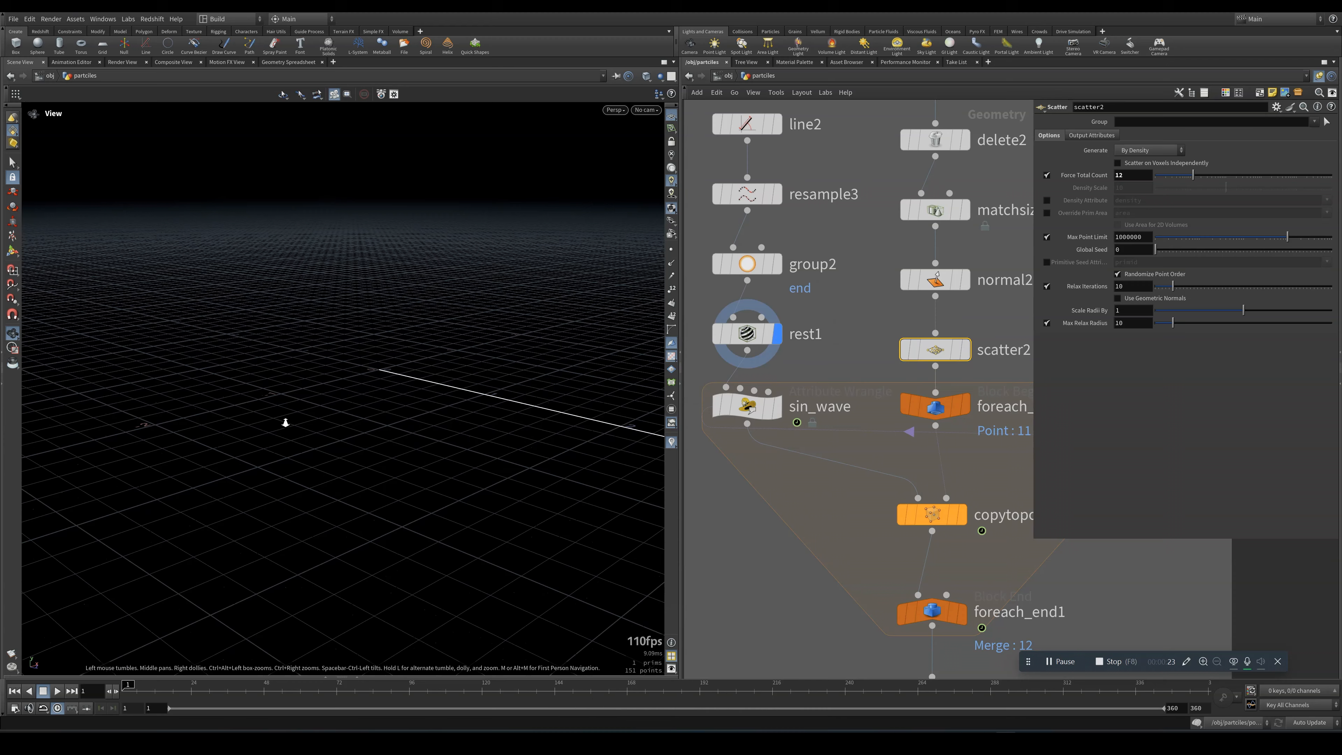
right_click_drag(380, 393, 377, 432)
middle_click_drag(377, 432, 417, 465)
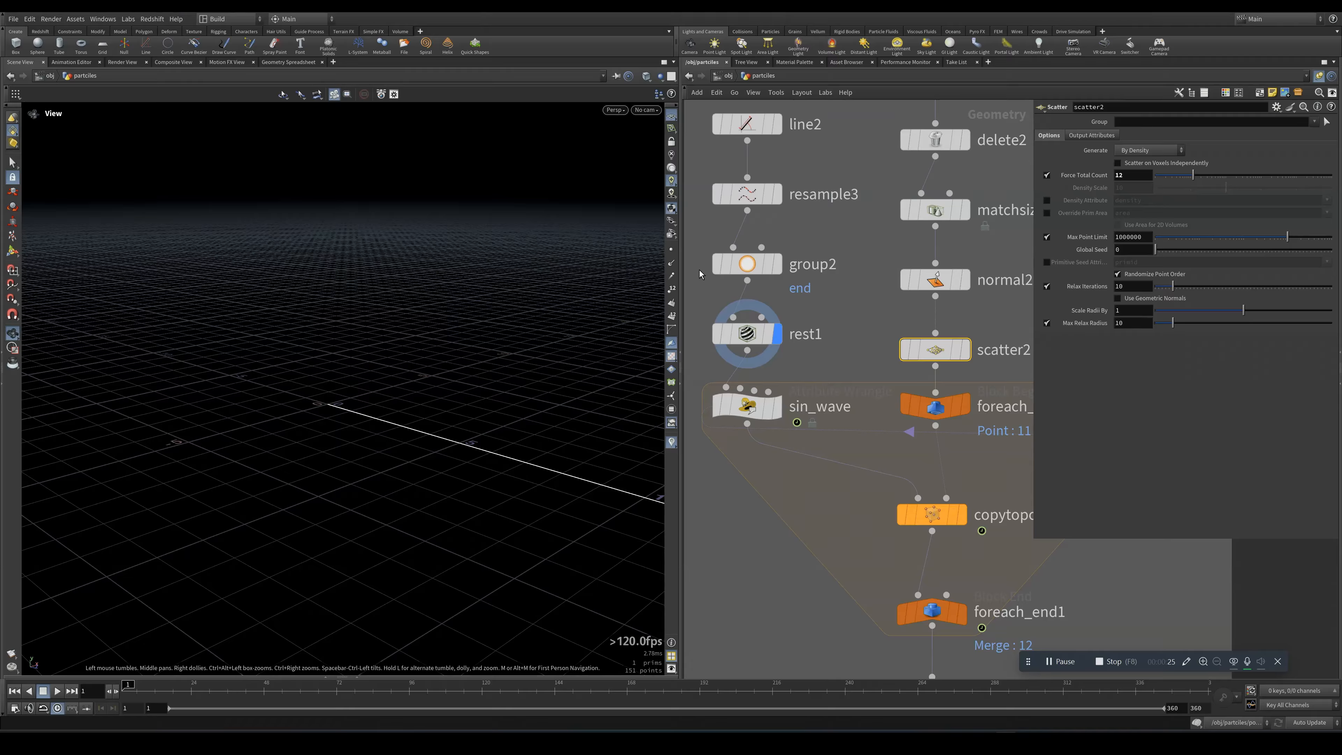
left_click(671, 250)
right_click_drag(534, 426, 455, 438)
middle_click_drag(455, 438, 300, 392)
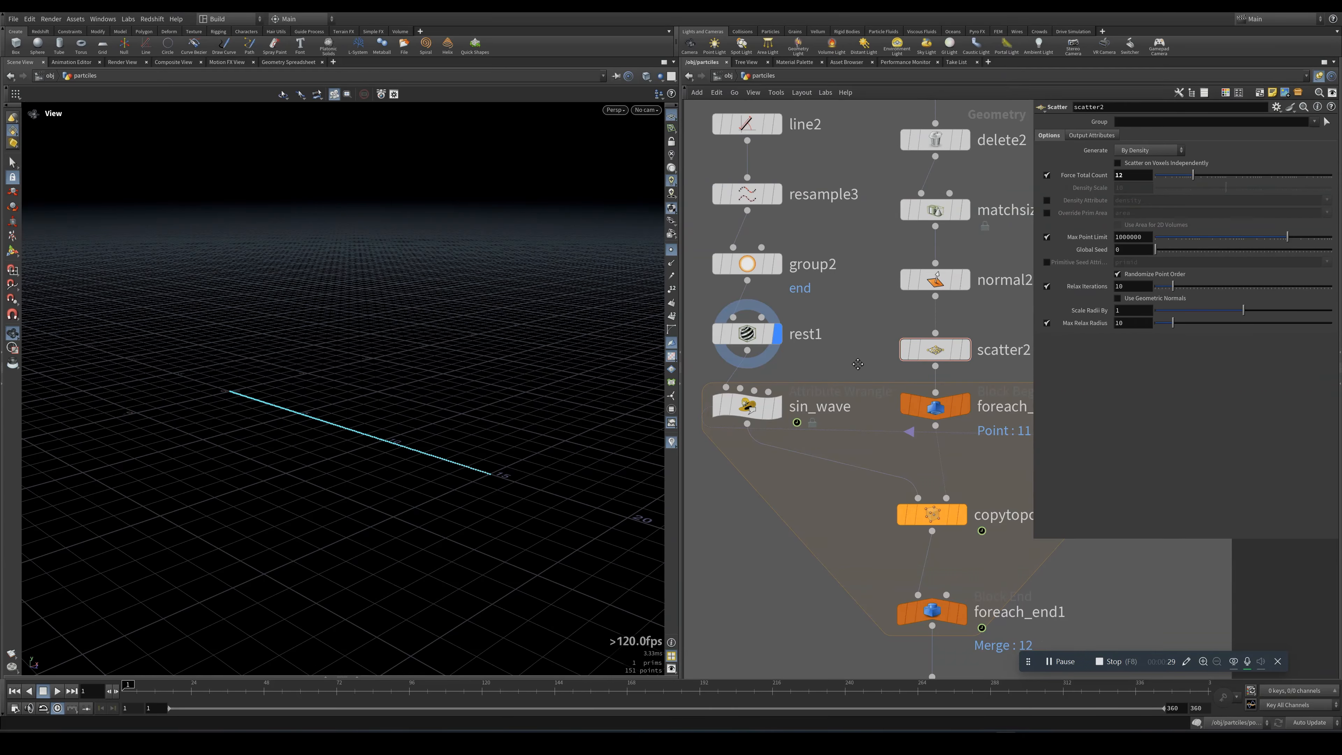
Select copytopoints2 and display its output to inspect the curve copied onto a scattered point.
middle_click_drag(866, 375, 771, 272)
left_click(864, 488)
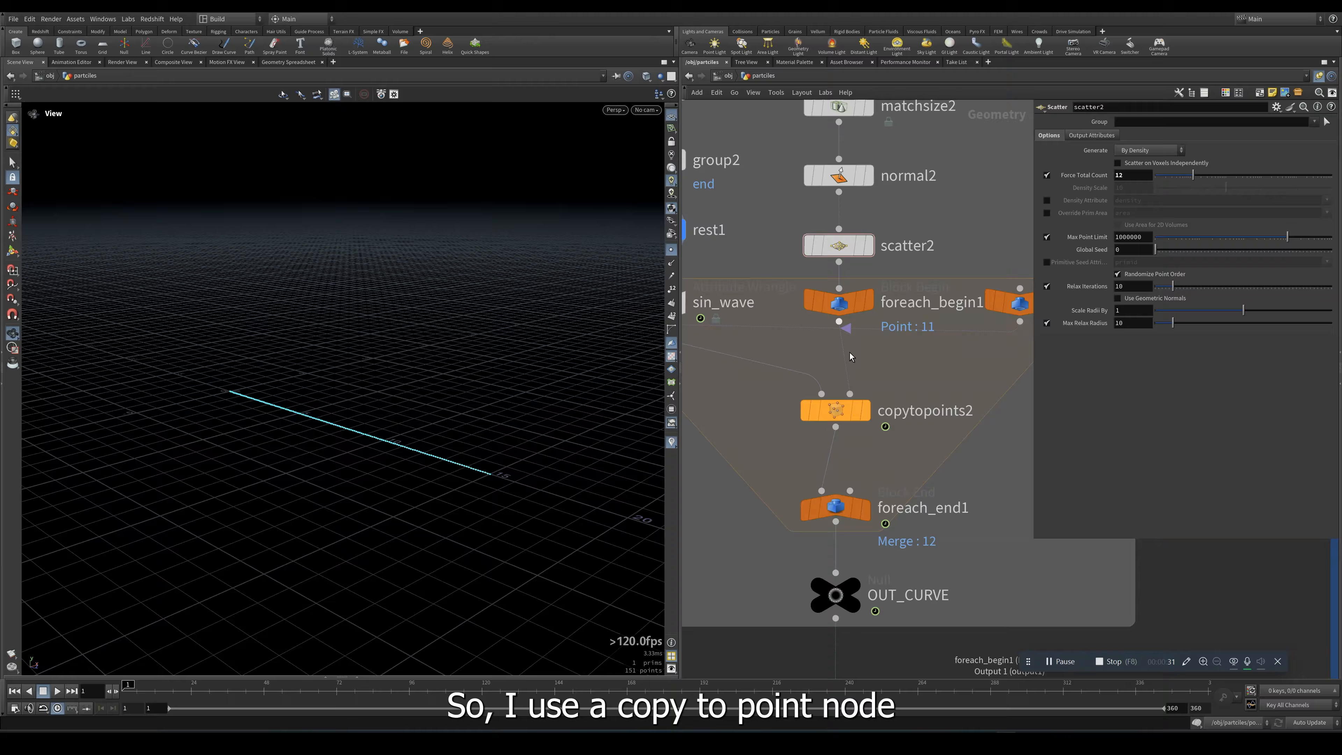
left_click(868, 412)
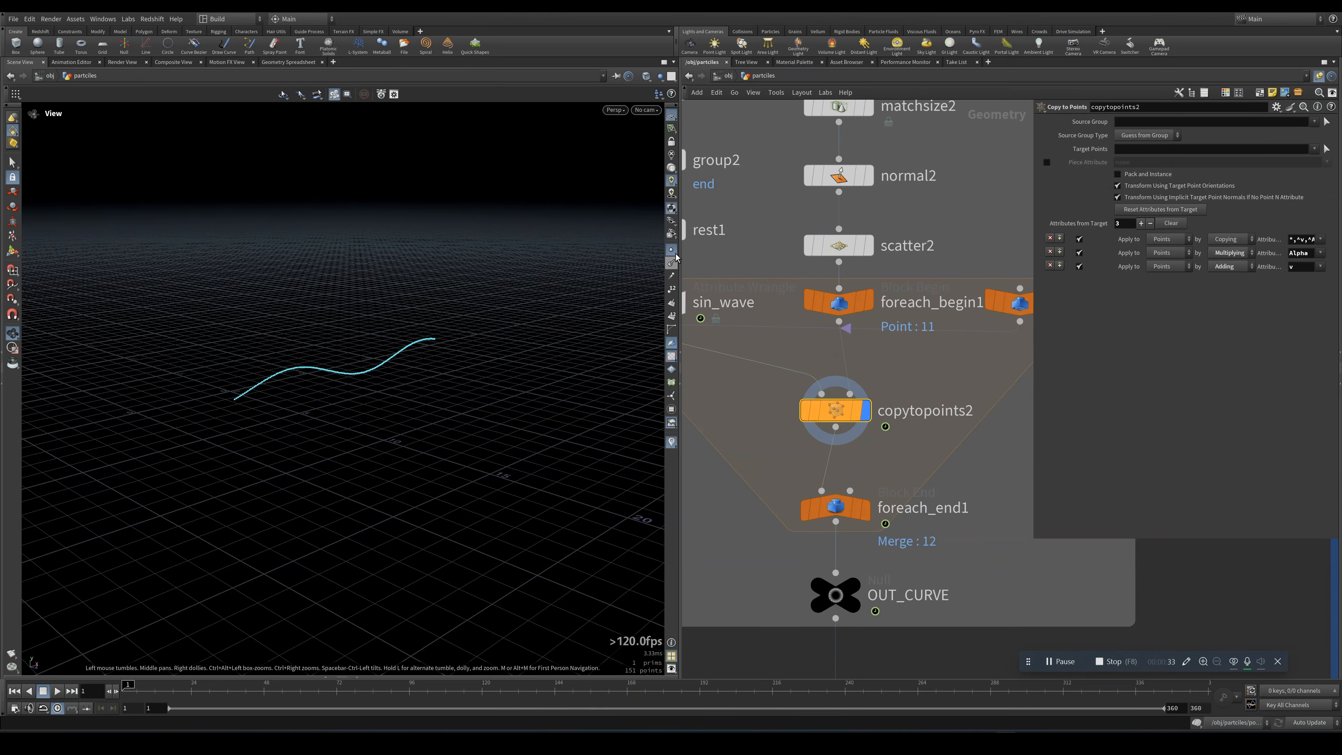
left_click_drag(546, 326, 449, 365)
Display the OUT_CURVE null and view the full bundle of merged curves.
left_click(854, 591)
left_click_drag(272, 376, 223, 436)
left_click_drag(326, 306, 332, 313)
scroll(786, 433, "down", 4)
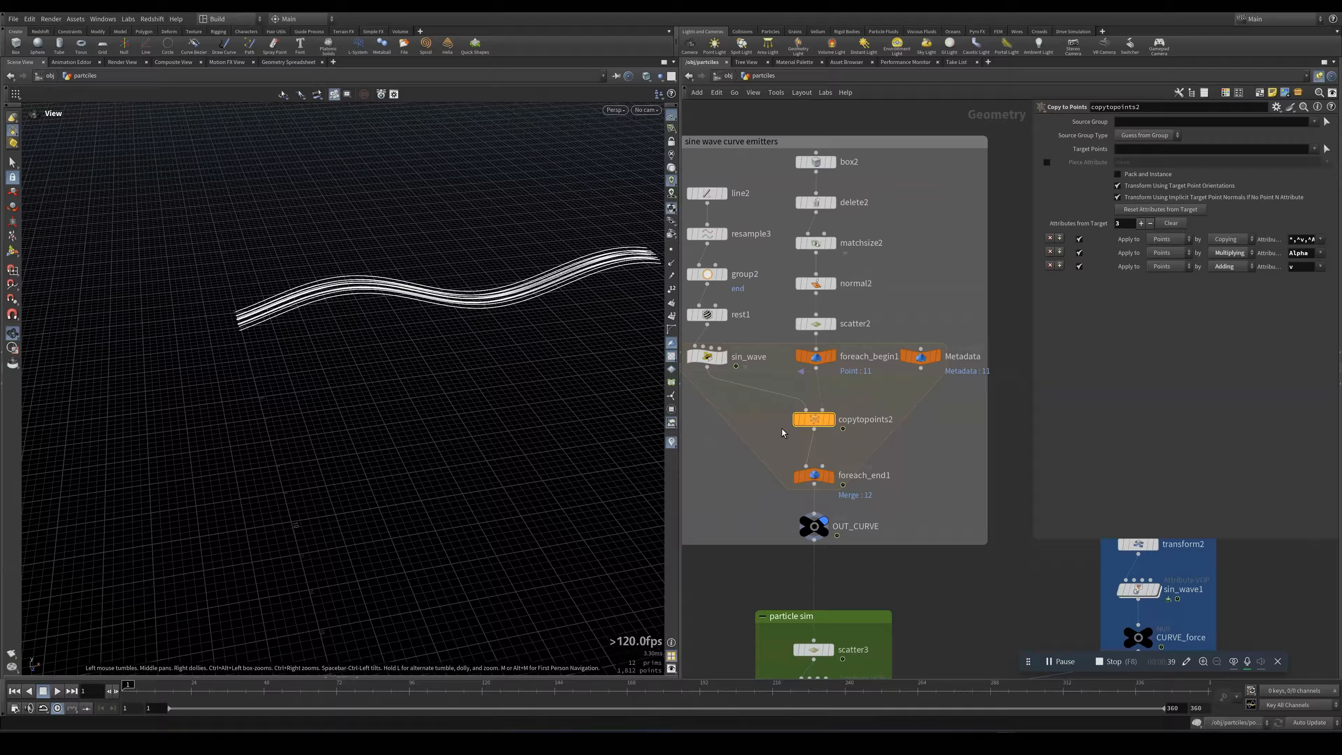
Open the sin_wave wrangle's parameters and scrub the timeline to about frame 48 to check the curves' motion.
middle_click_drag(787, 433, 853, 456)
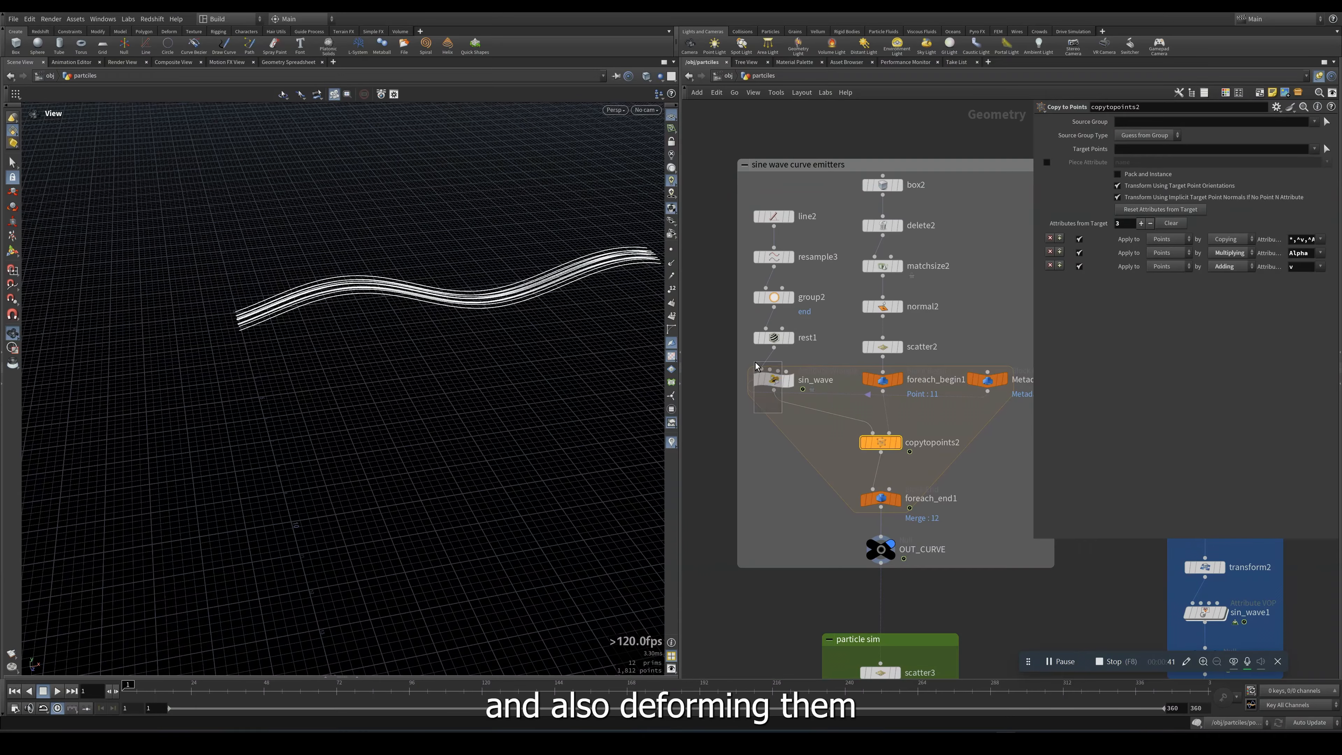
left_click(774, 379)
left_click_drag(425, 300, 438, 353)
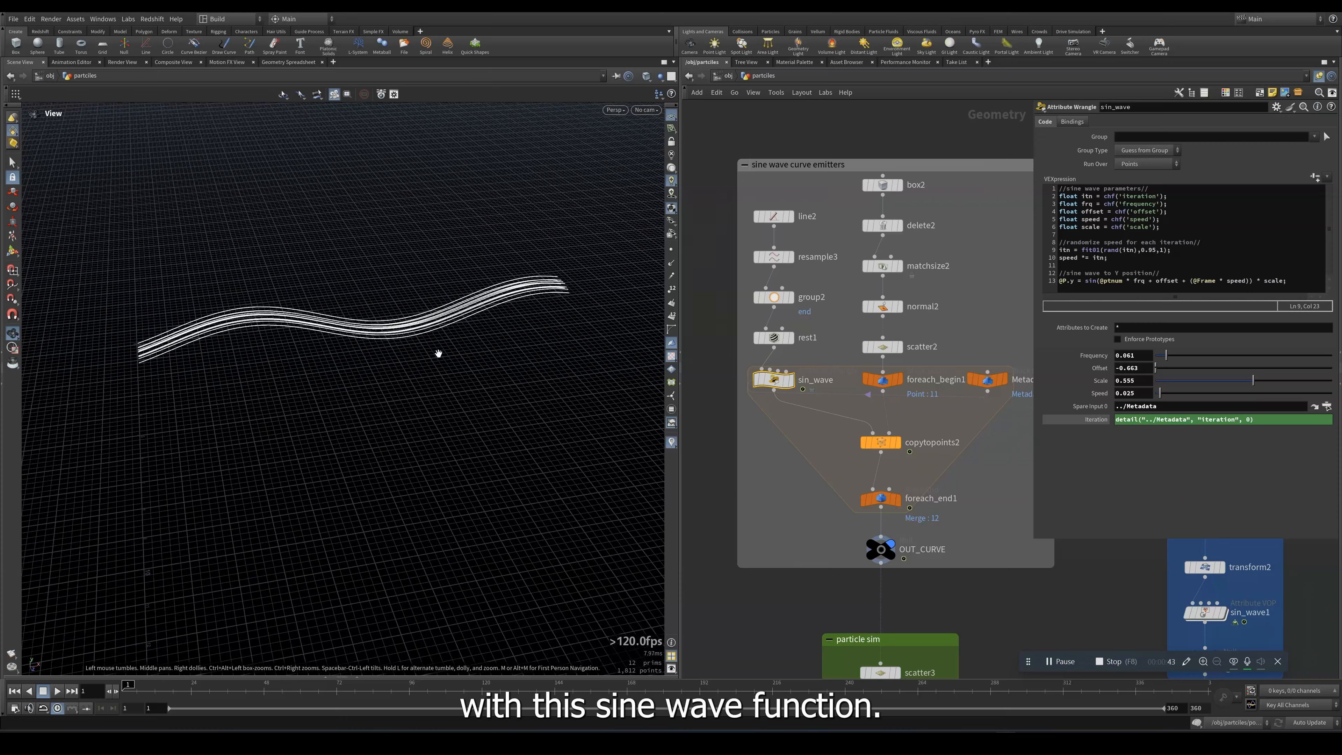
left_click_drag(299, 348, 423, 351)
left_click_drag(246, 694, 266, 630)
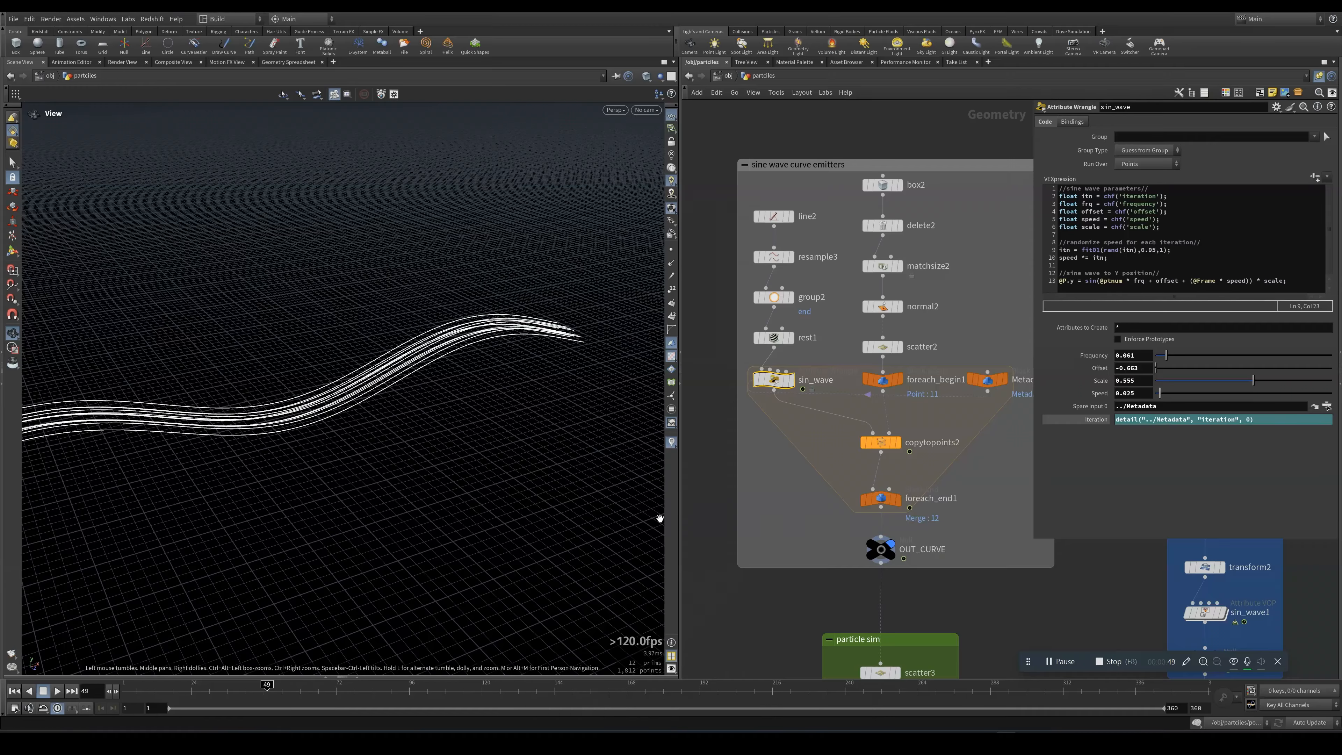
Inspect the for-each loop's Metadata block and return to the sin_wave wrangle.
left_click(993, 378)
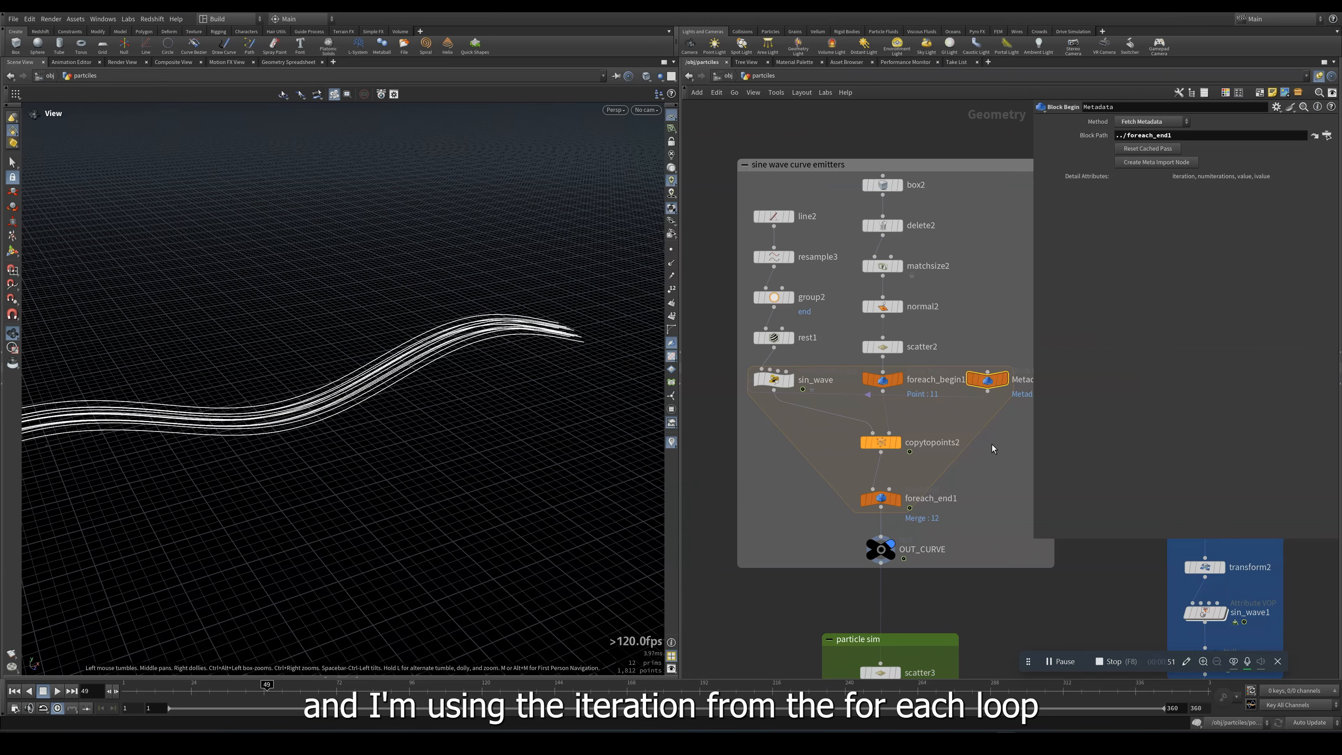
left_click(781, 378)
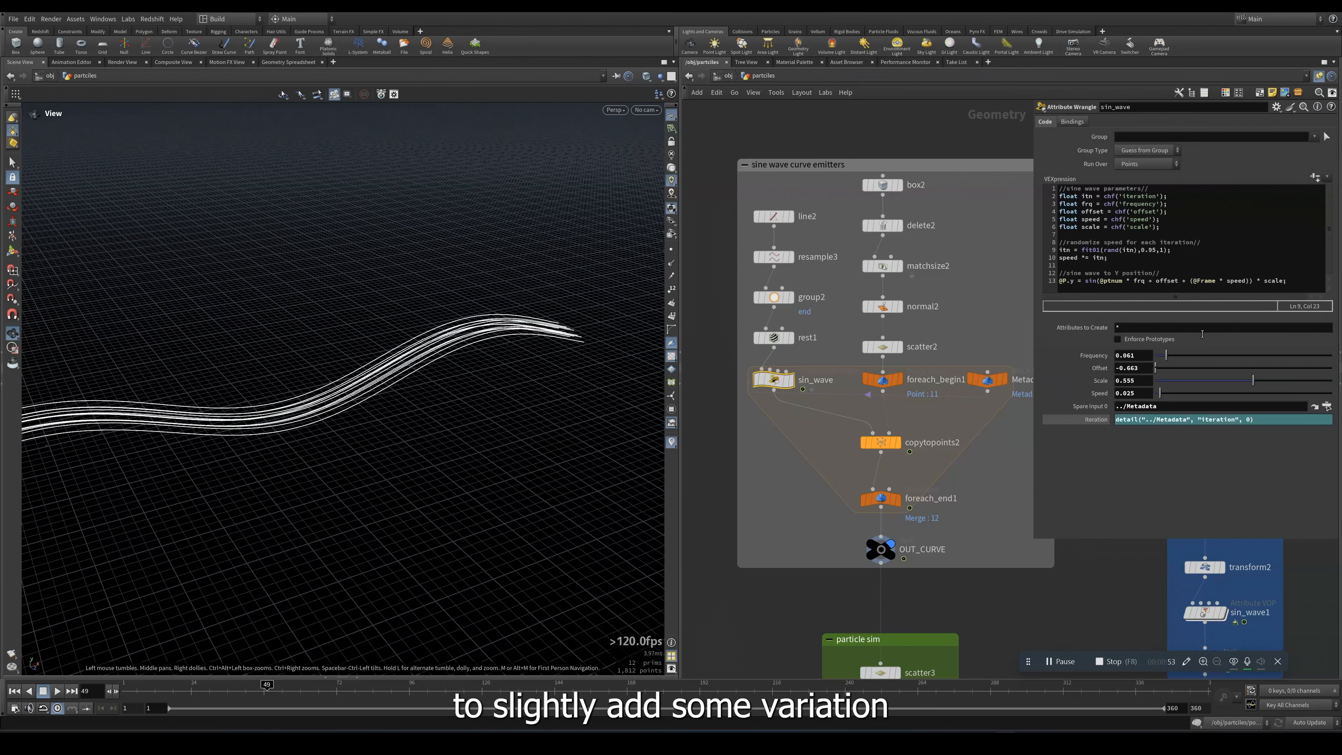
left_click_drag(447, 343, 413, 428)
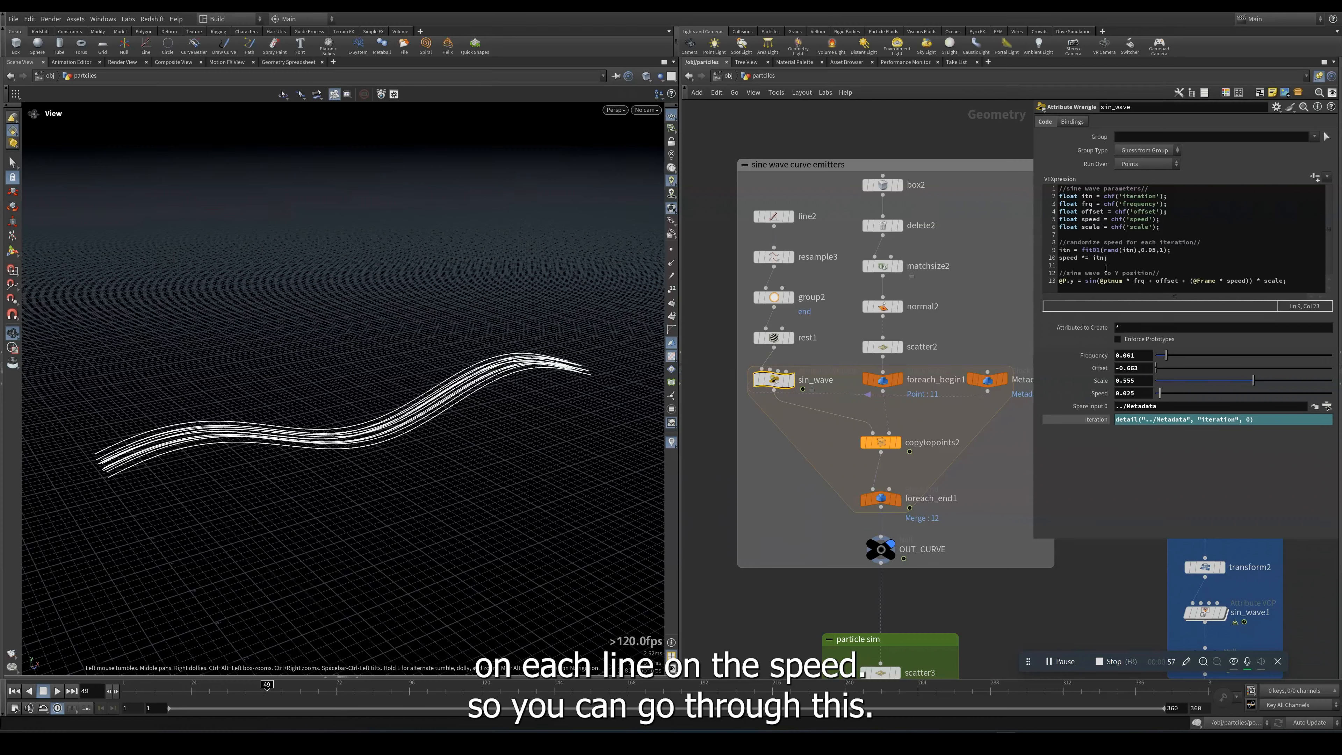
Examine the speed randomization and the channel parameter declarations in the sin_wave VEX code.
left_click_drag(1106, 262, 1071, 252)
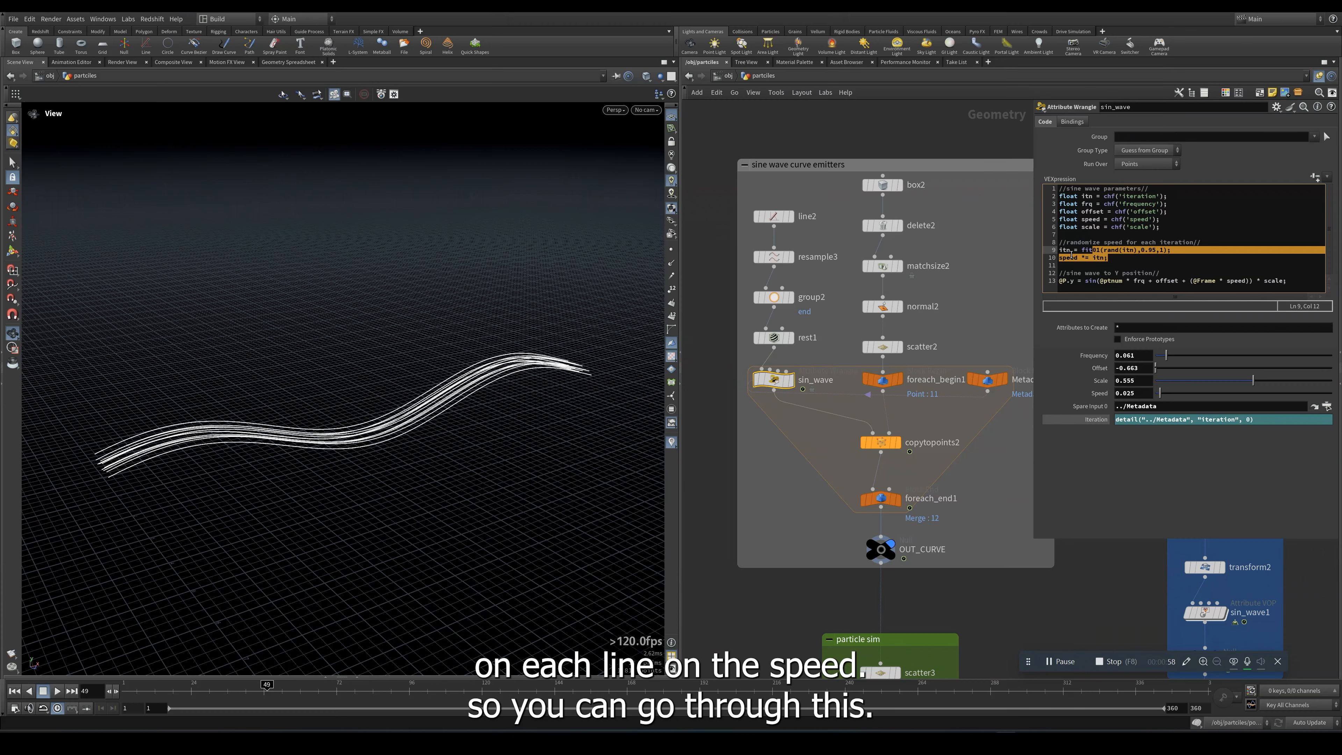
left_click(1123, 250)
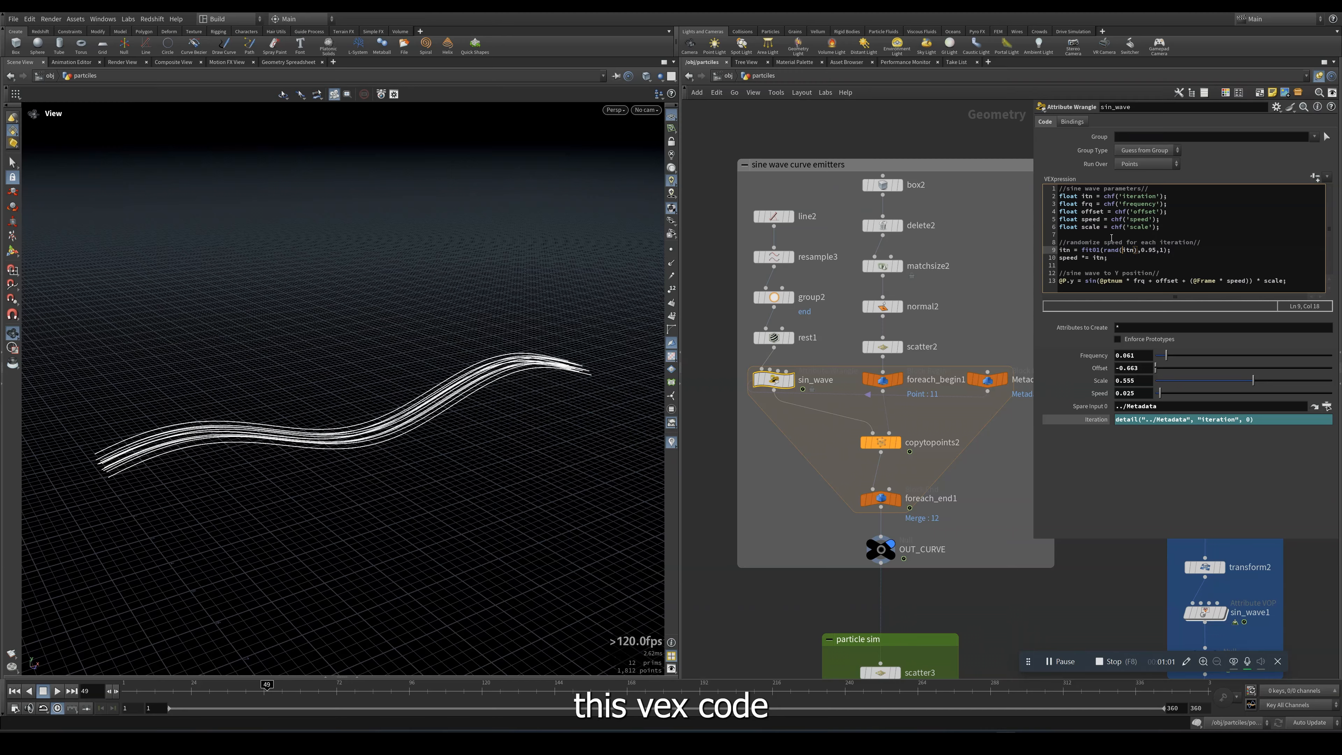
left_click_drag(1161, 228, 1062, 197)
left_click(1077, 212)
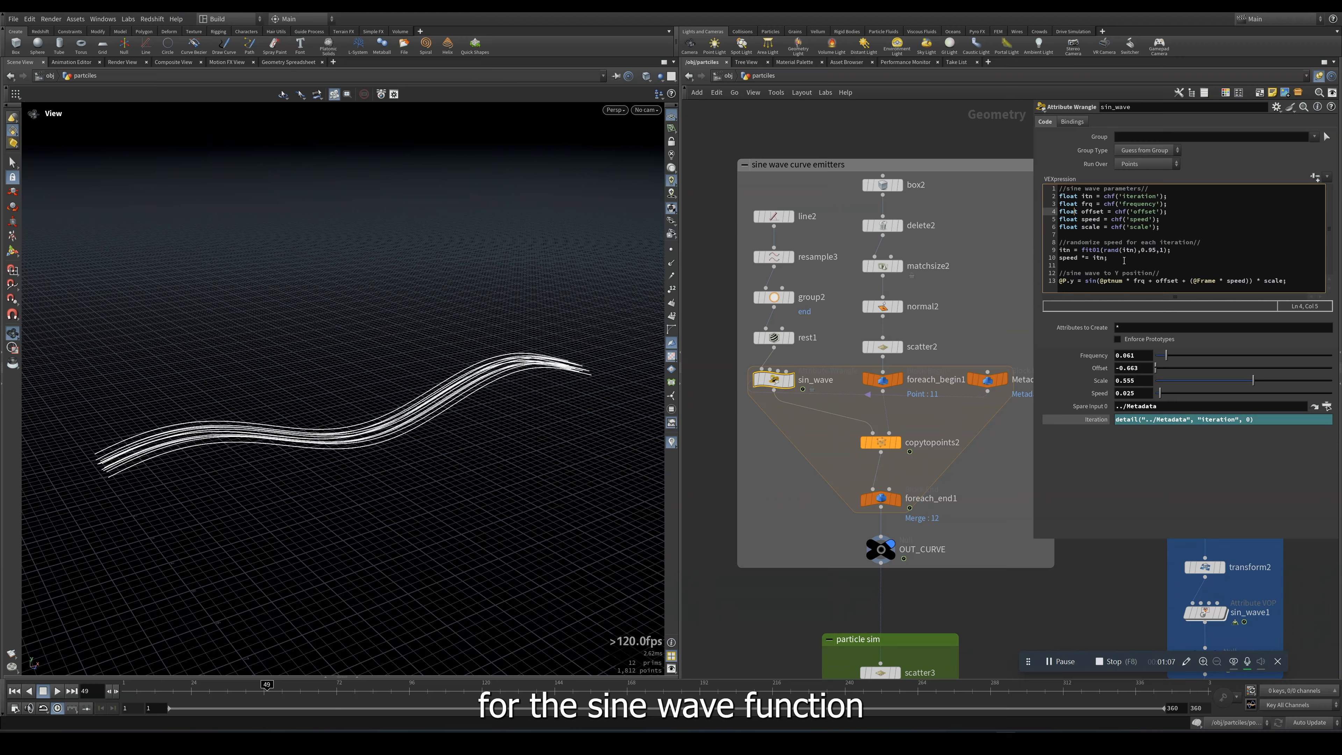
Examine sin_wave's Iteration expression and the Metadata node it reads from.
left_click_drag(1265, 422, 1187, 419)
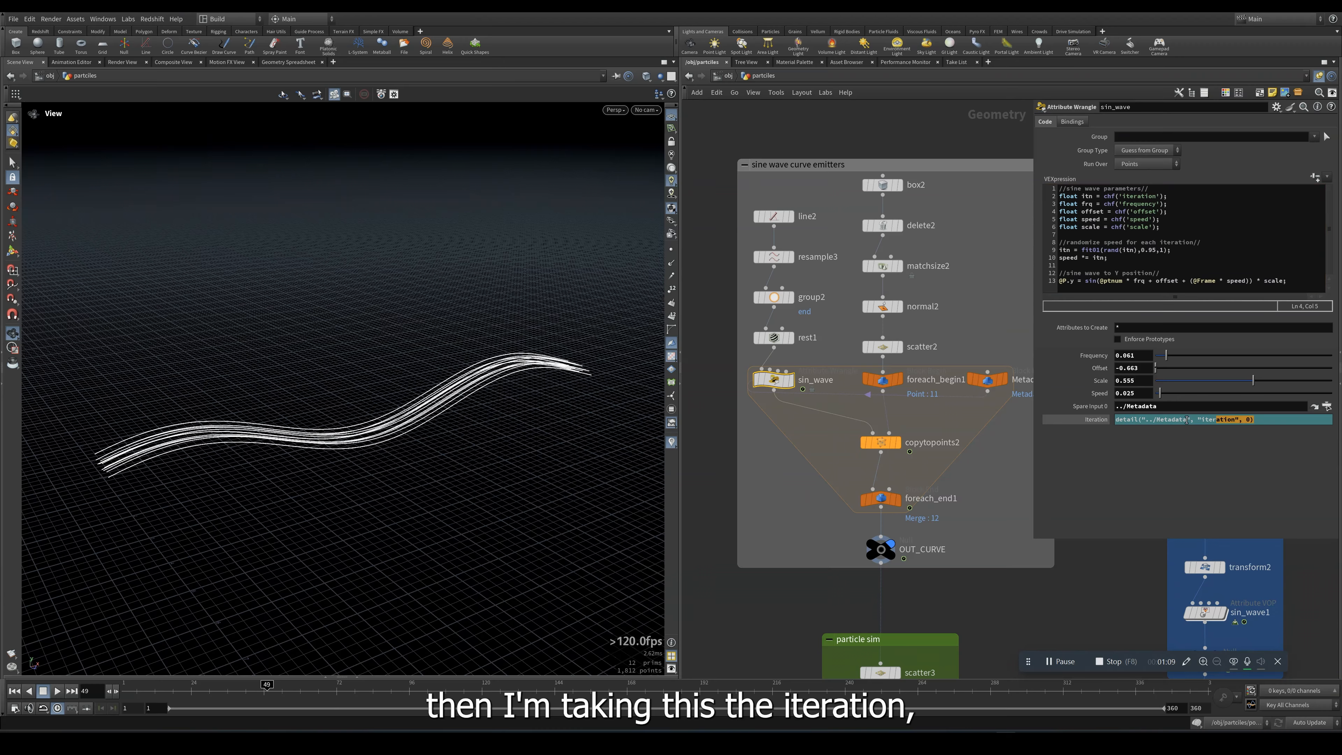
left_click_drag(1066, 428, 1124, 427)
left_click(989, 380)
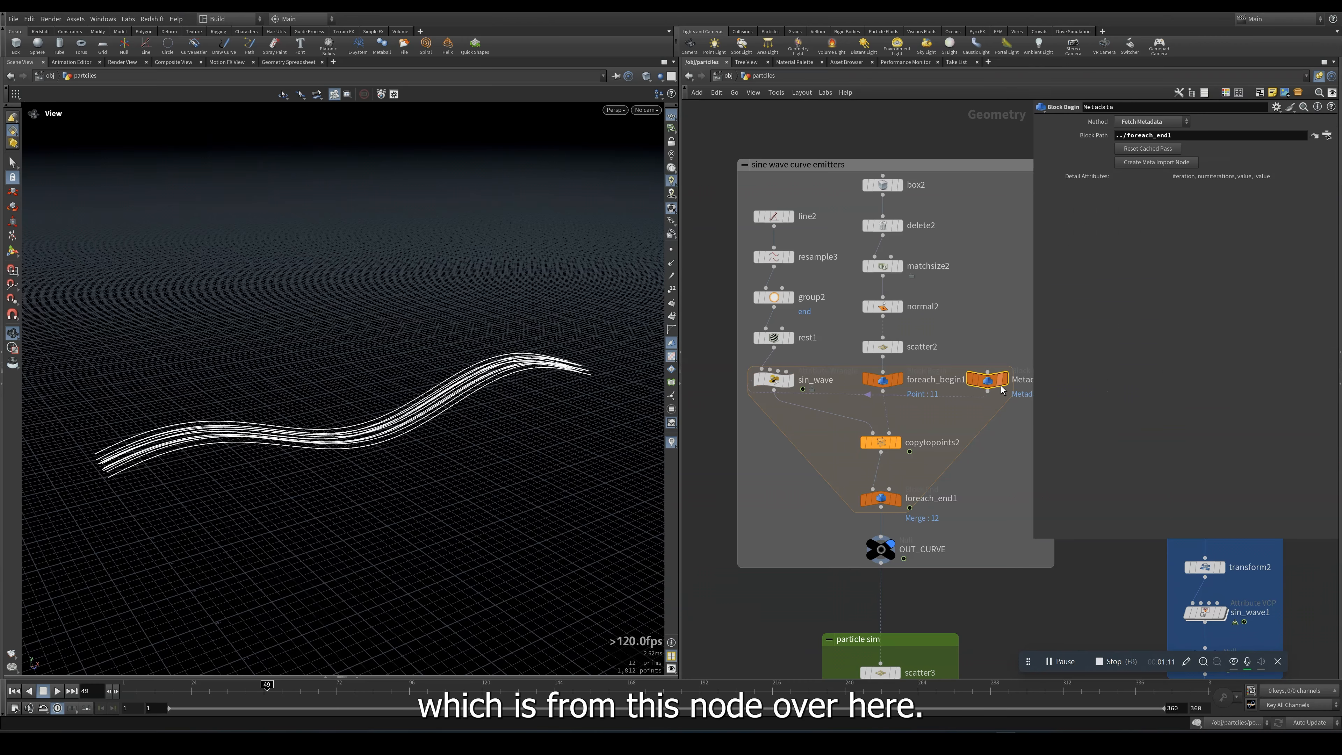
left_click(773, 379)
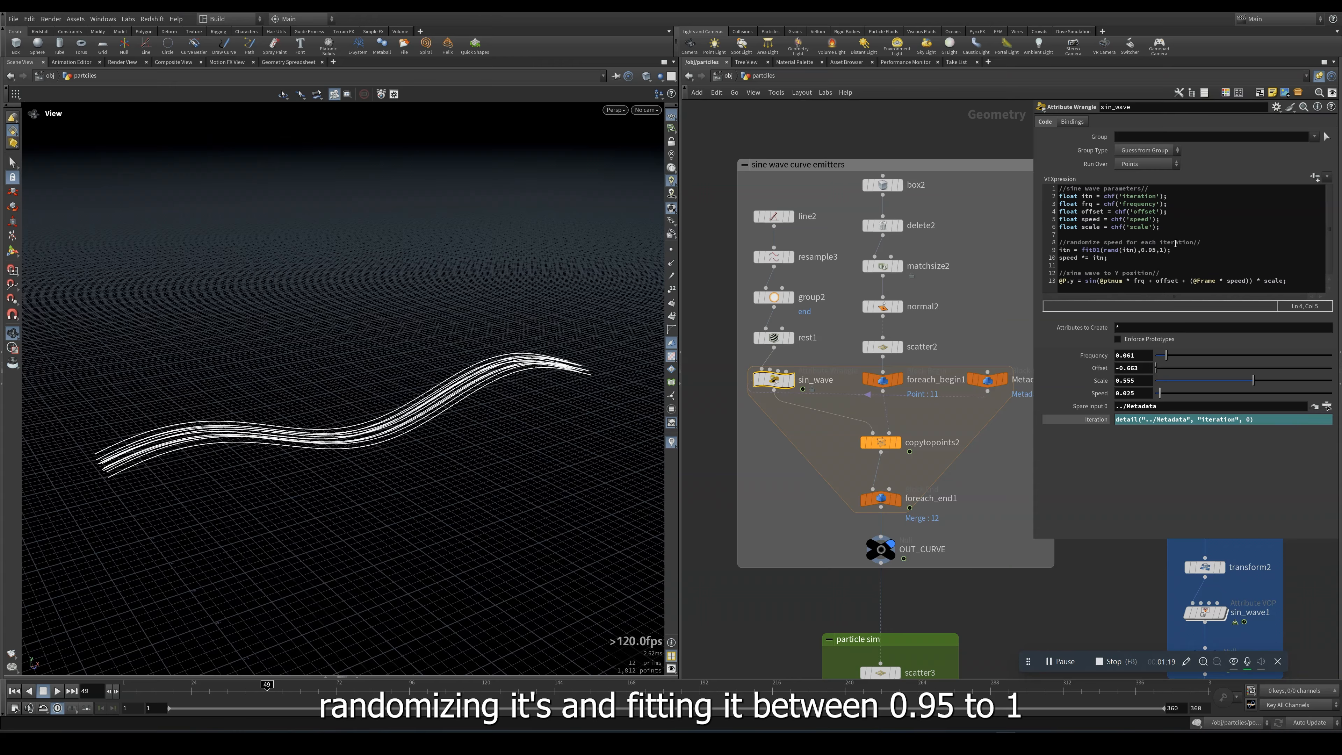
Examine the speed multiplication and the sine function assigned to the Y position in the sin_wave code.
left_click(1081, 258)
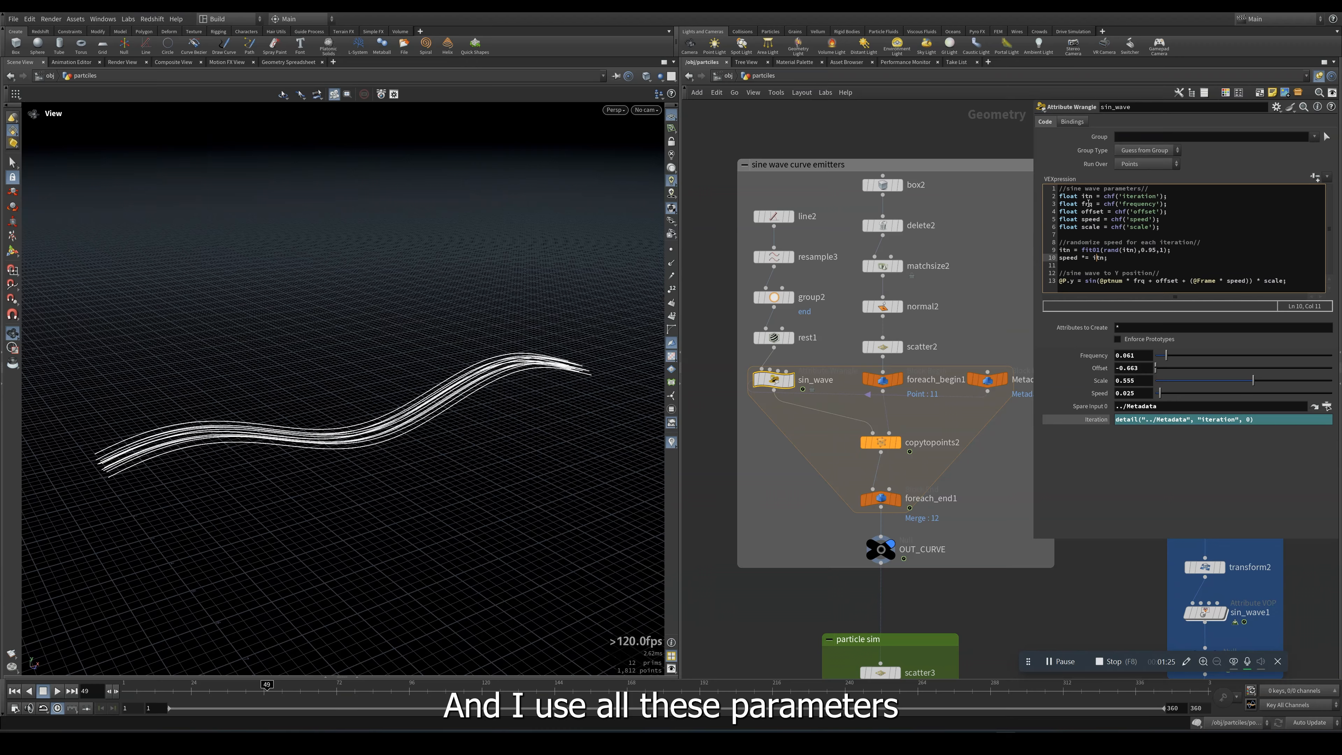
left_click_drag(1085, 283, 1095, 284)
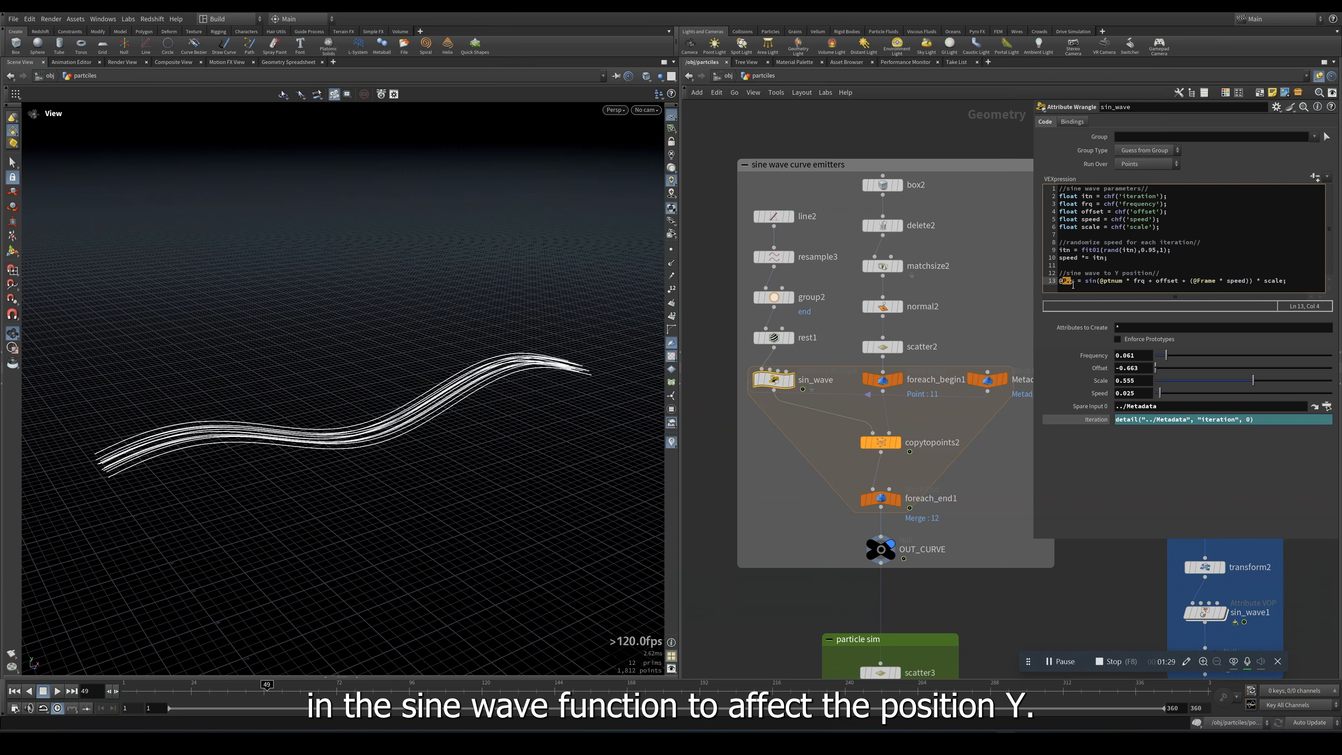
left_click(1131, 280)
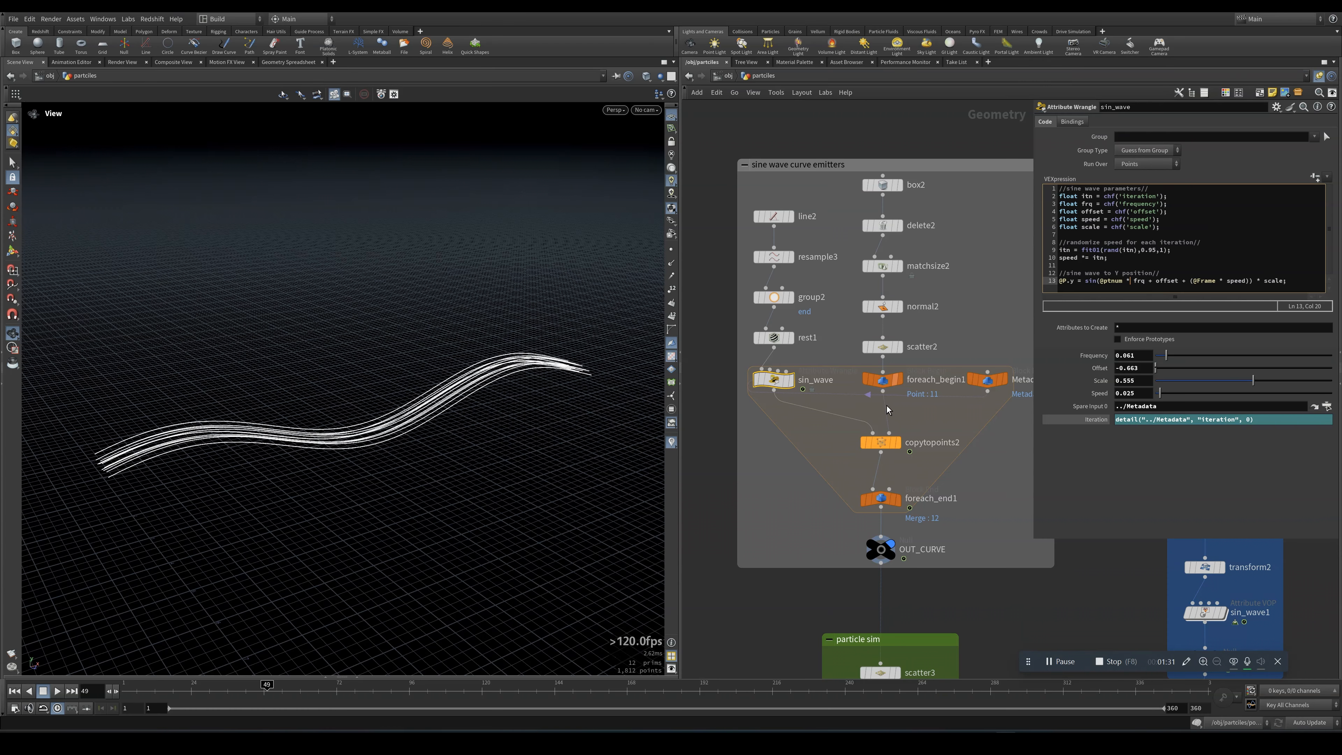
Select OUT_CURVE and scrub the timeline to frame 161 to preview the moving lines.
middle_click_drag(945, 485, 926, 380)
left_click(862, 445)
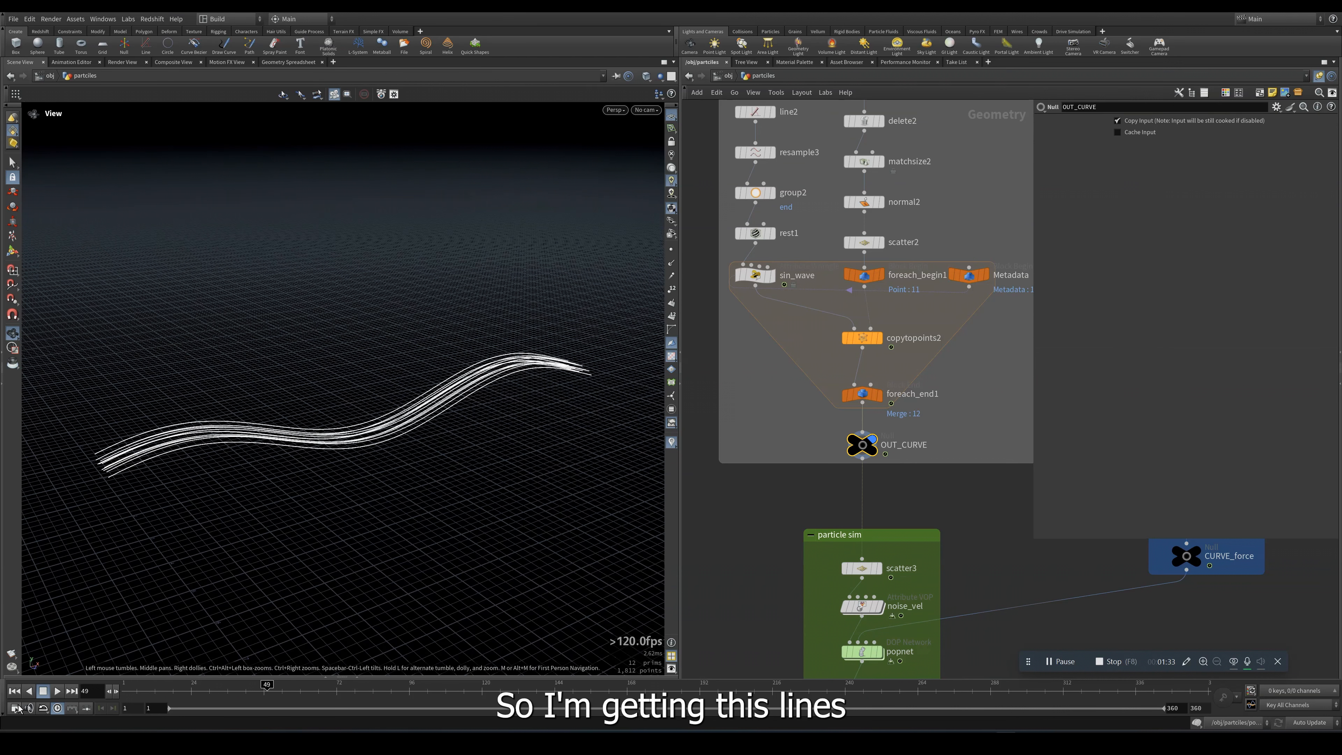
left_click_drag(274, 688, 606, 672)
Try different Frequency, Offset and Scale values on sin_wave, undoing each change.
left_click(757, 274)
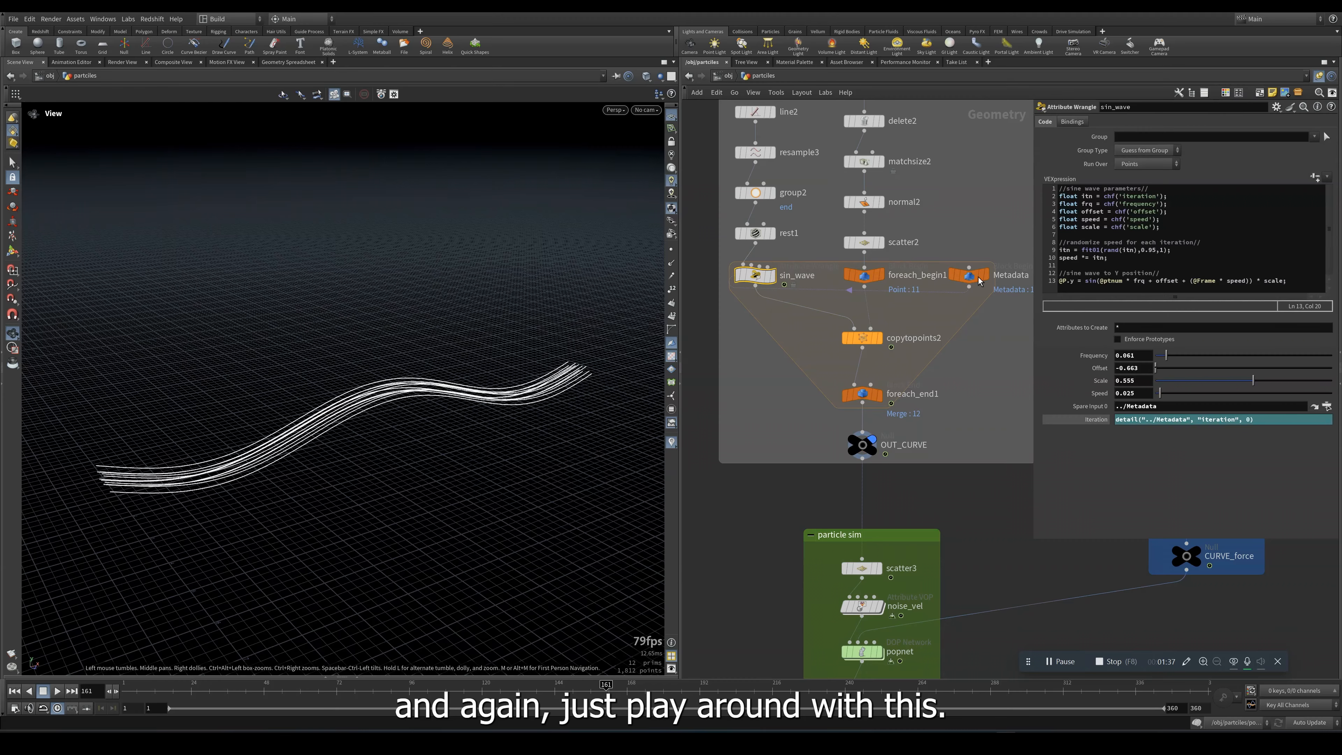
left_click_drag(1174, 355, 1211, 355)
key("ctrl+z")
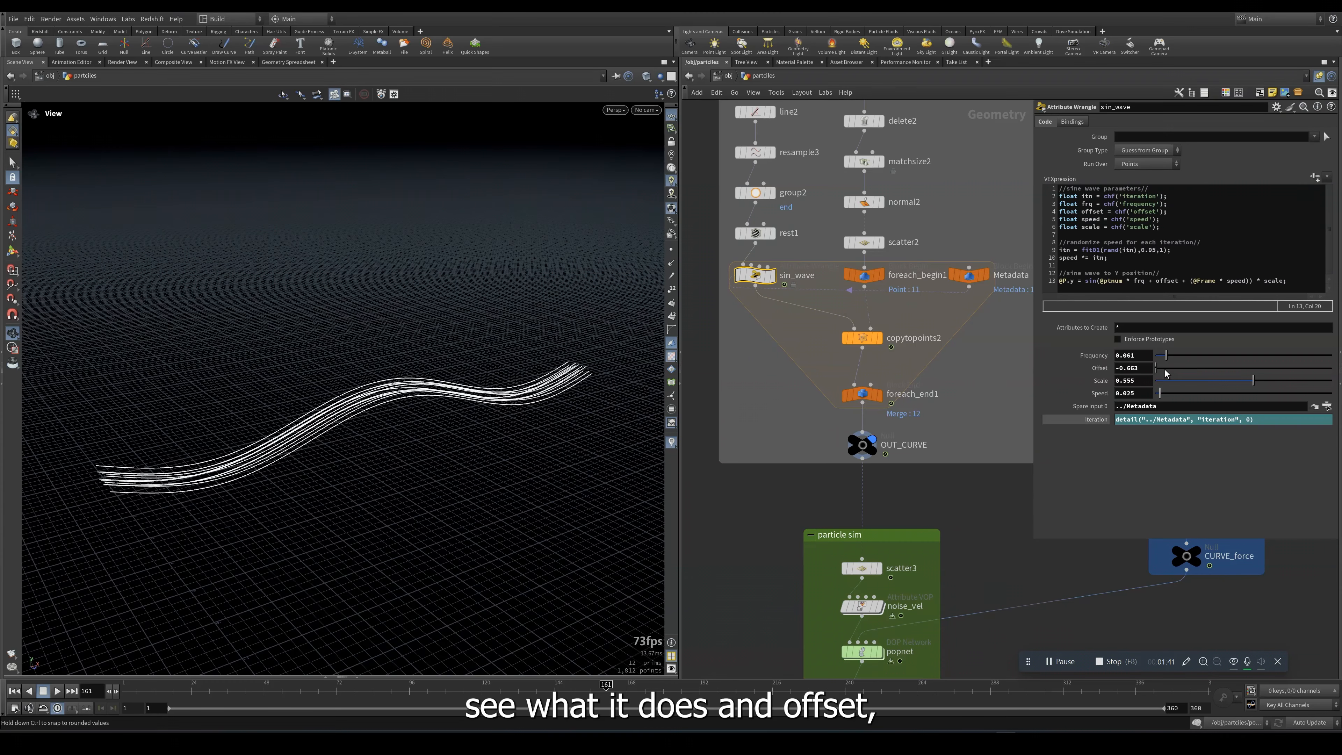
middle_click_drag(1143, 367, 1280, 432)
key("ctrl+z")
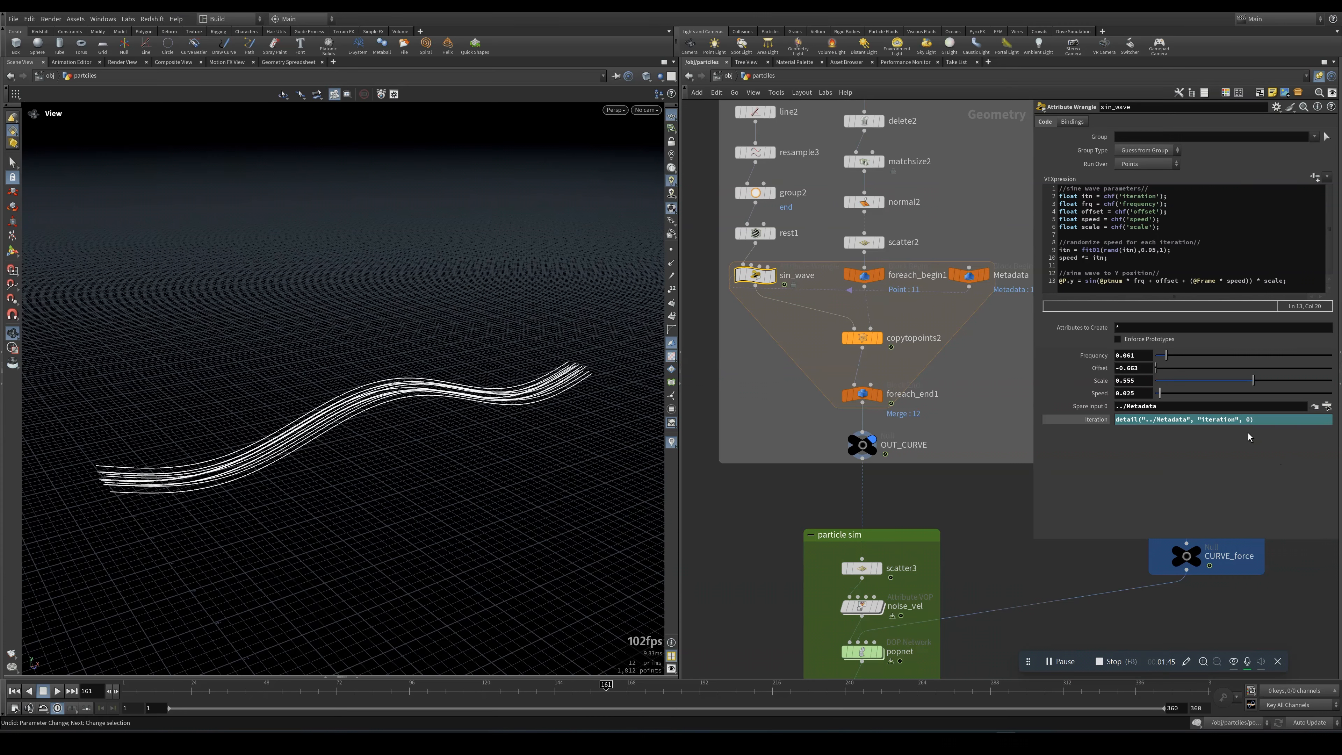
left_click(1223, 283)
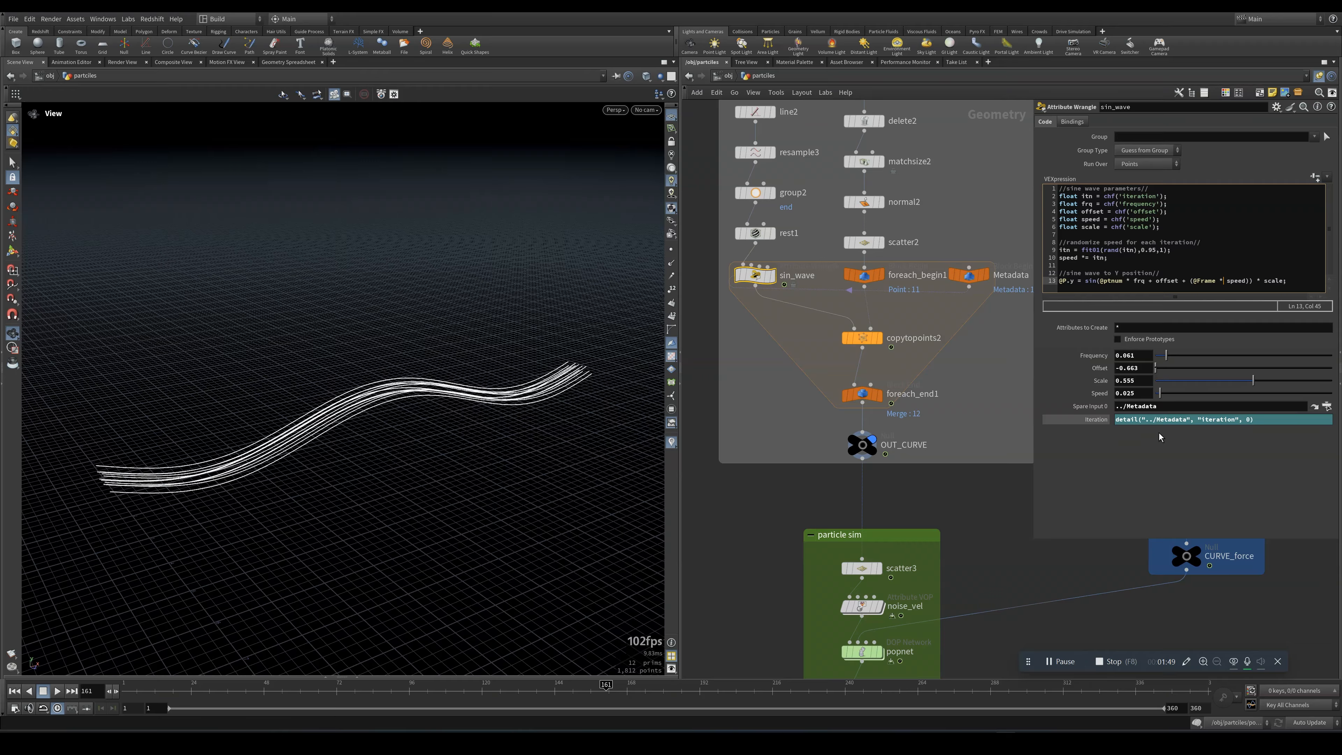
middle_click_drag(1130, 379, 1178, 389)
key("ctrl+z")
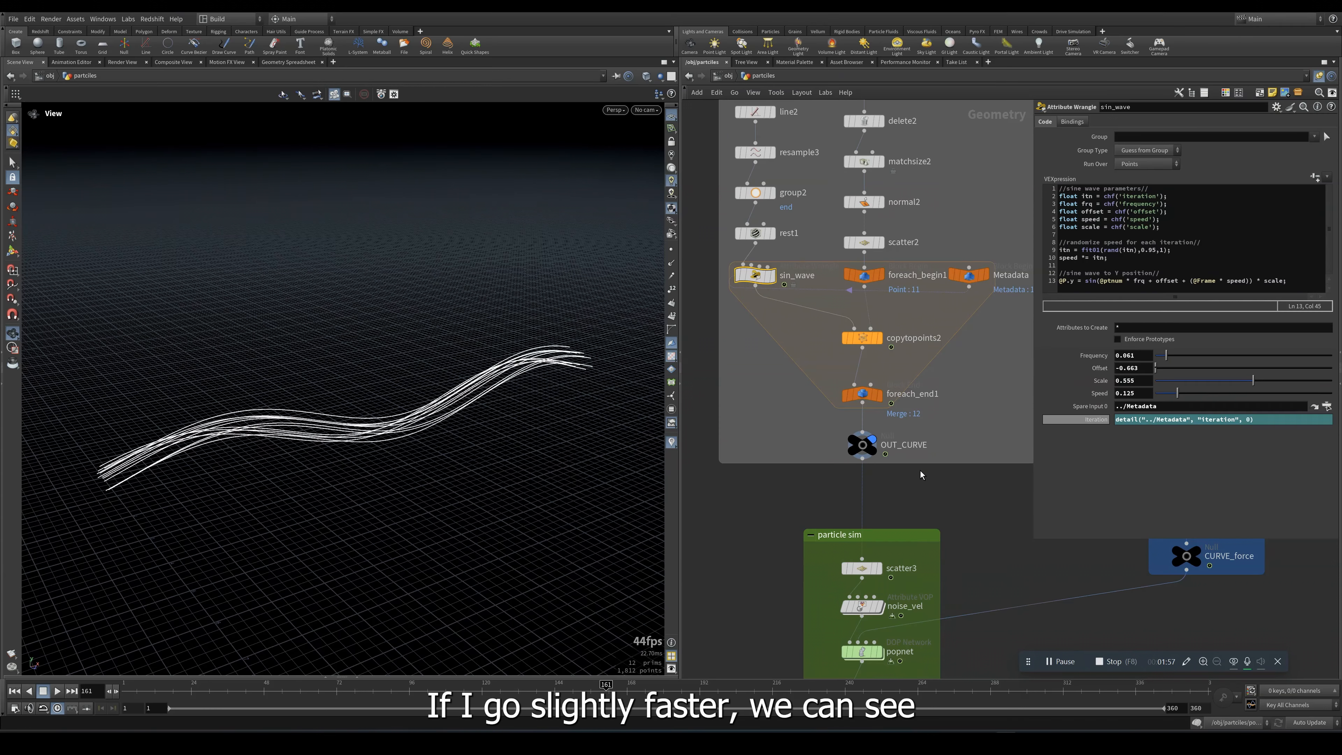
Play the animation with sin_wave's Speed at 0.125, stop playback and undo the speed change.
left_click(59, 691)
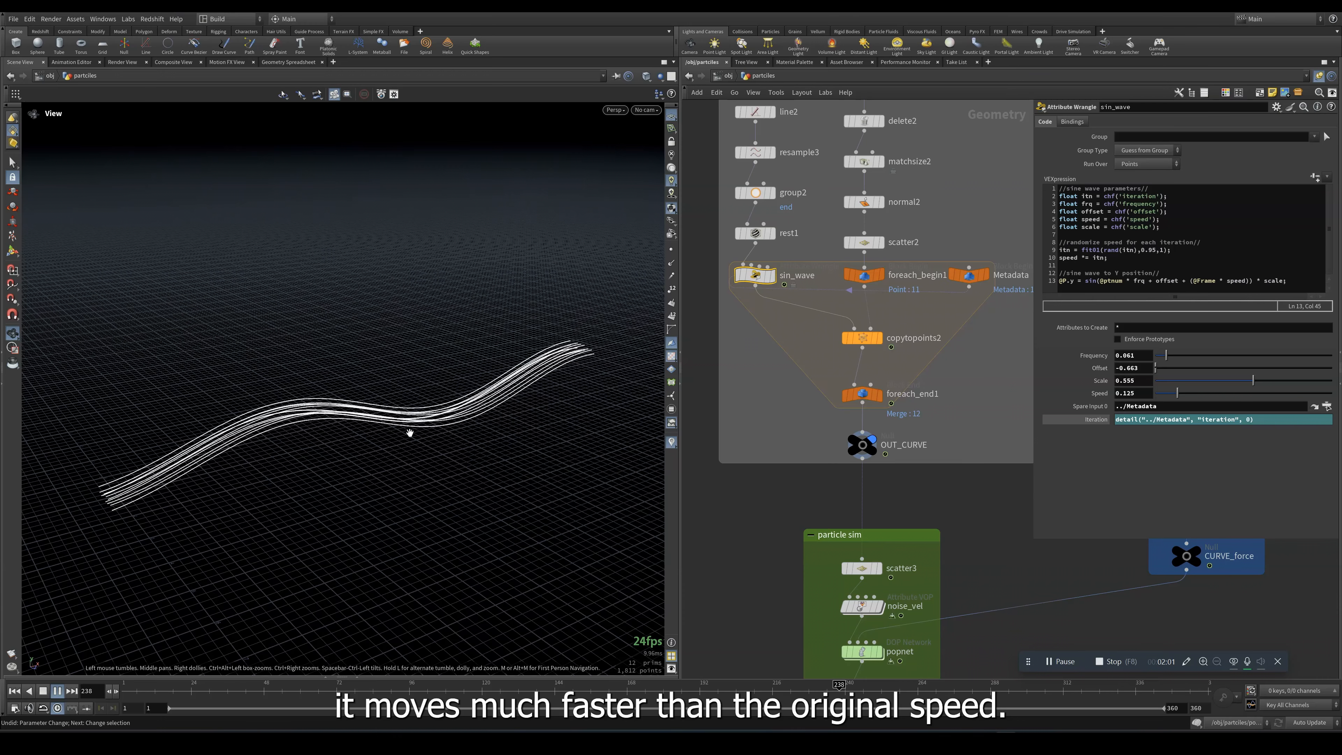
left_click(55, 691)
key("ctrl+z")
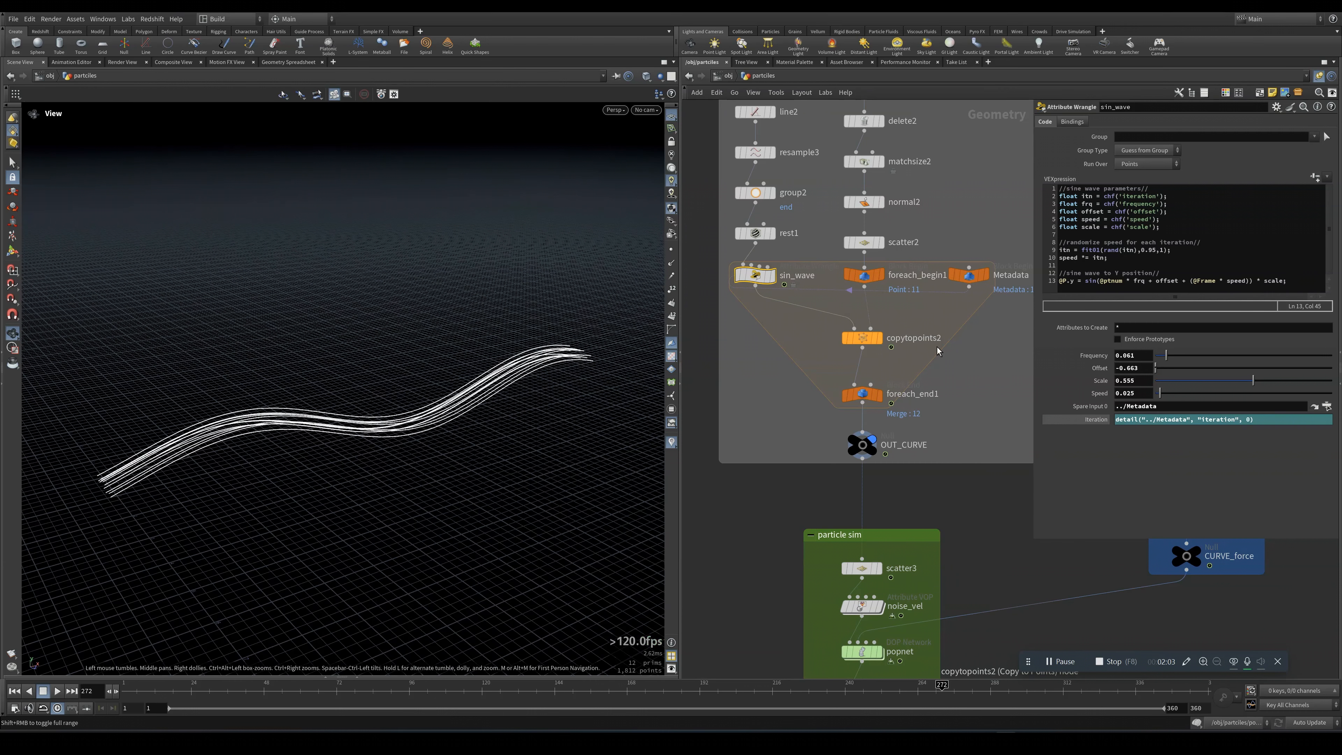
Select the OUT_CURVE null and bring the curve force network into close view.
left_click(862, 445)
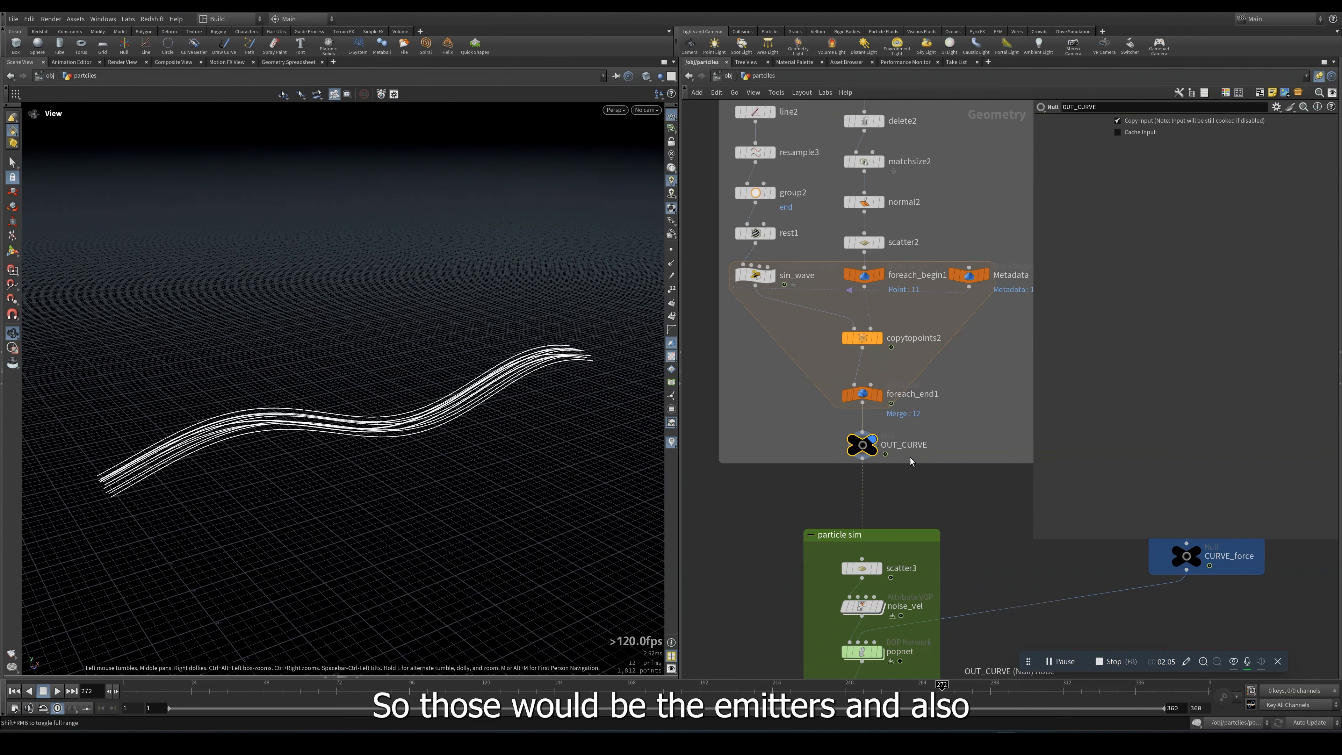
key("h")
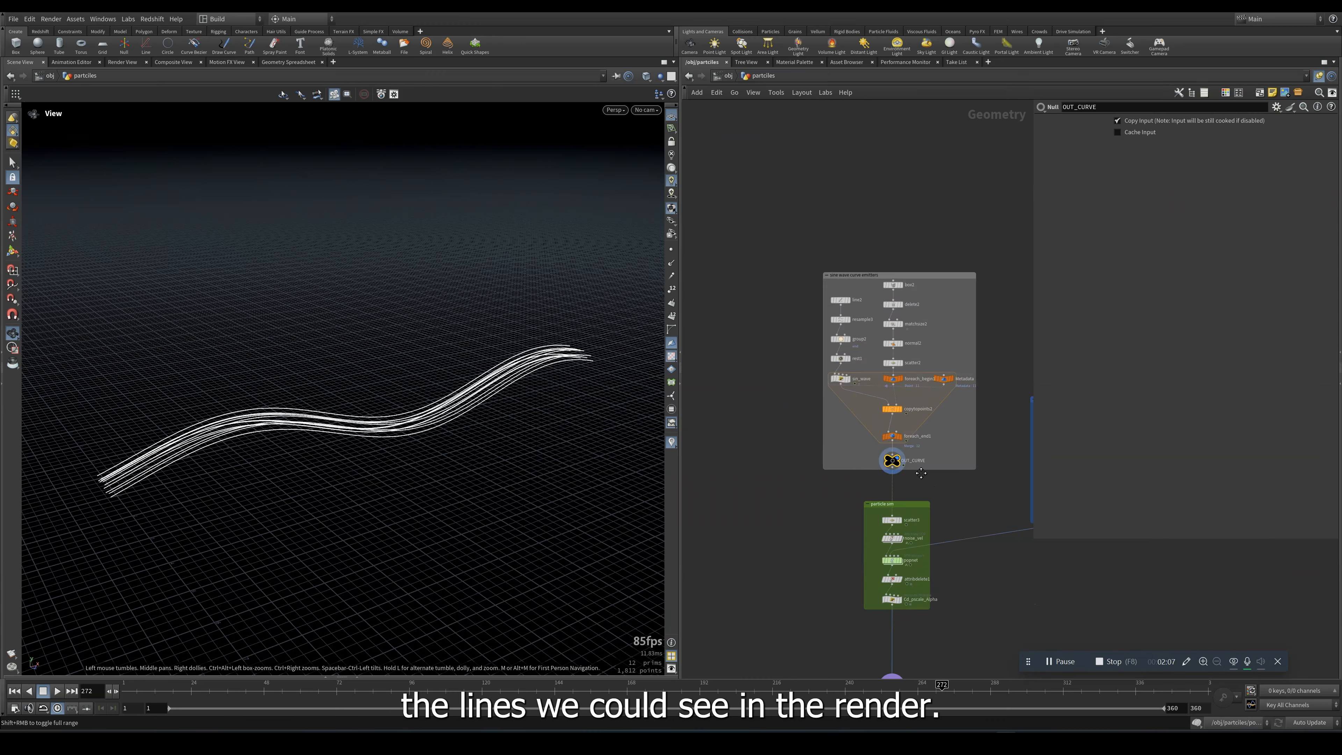
scroll(793, 379, "up", 5)
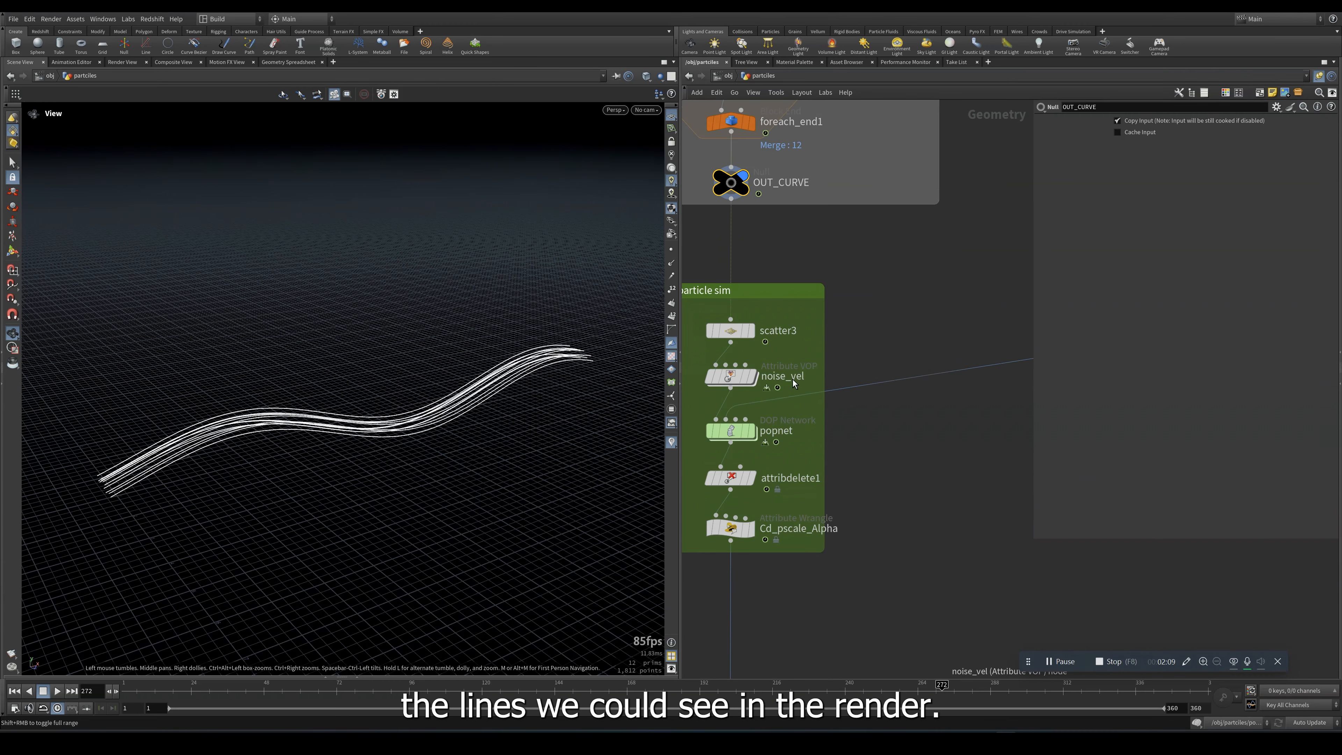
middle_click_drag(977, 281, 924, 390)
scroll(885, 342, "up", 1)
scroll(855, 338, "down", 3)
middle_click_drag(855, 338, 745, 382)
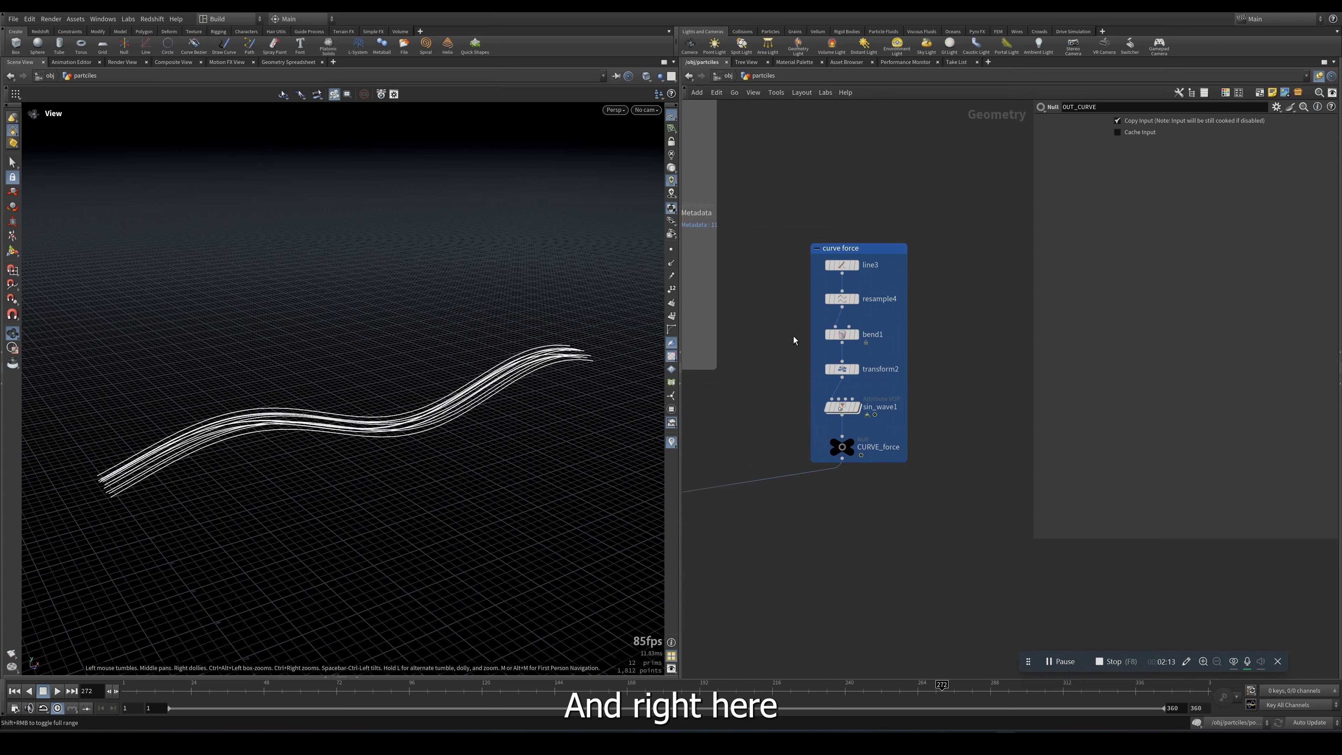
scroll(841, 261, "up", 3)
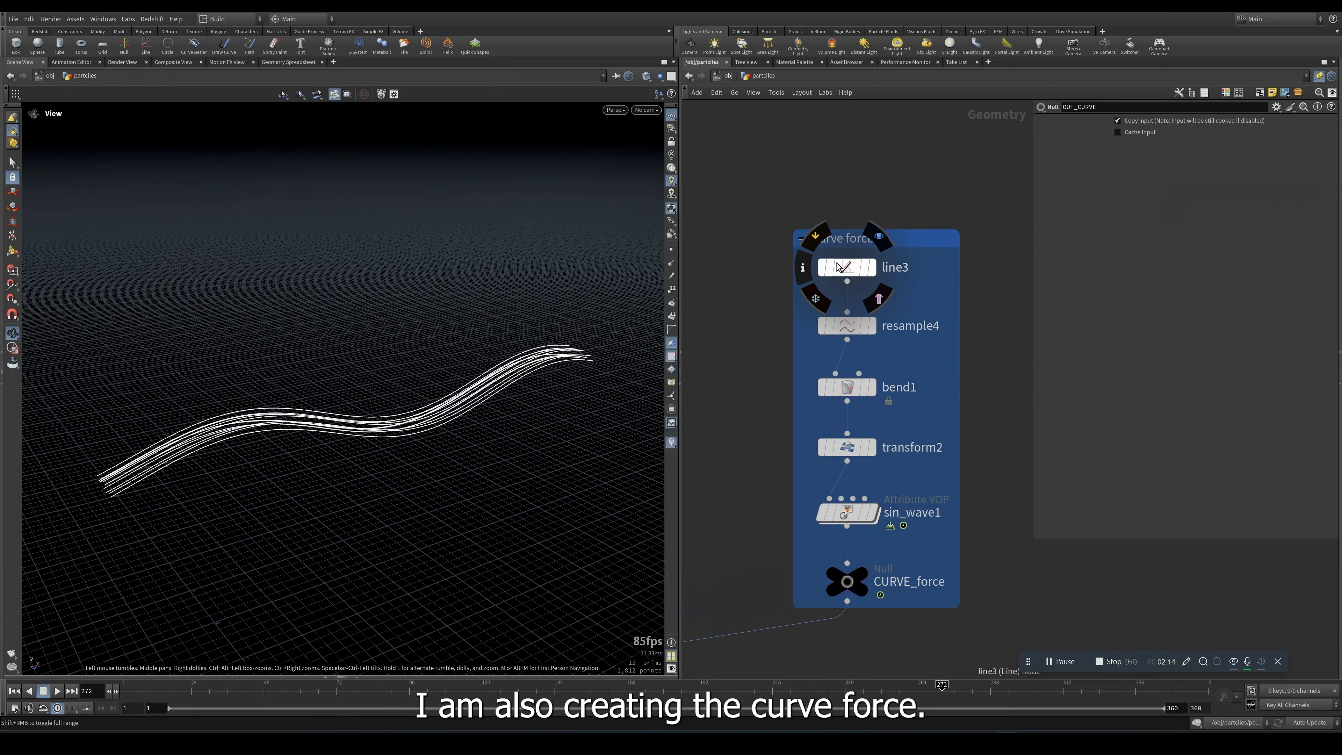
Display line3, resample4 and bend1 in turn and select bend1 to examine how the force curve is built.
left_click(873, 268)
left_click_drag(278, 411, 292, 425)
left_click_drag(468, 447, 476, 451)
left_click(872, 325)
left_click(872, 387)
left_click(846, 387)
left_click_drag(275, 470, 332, 440)
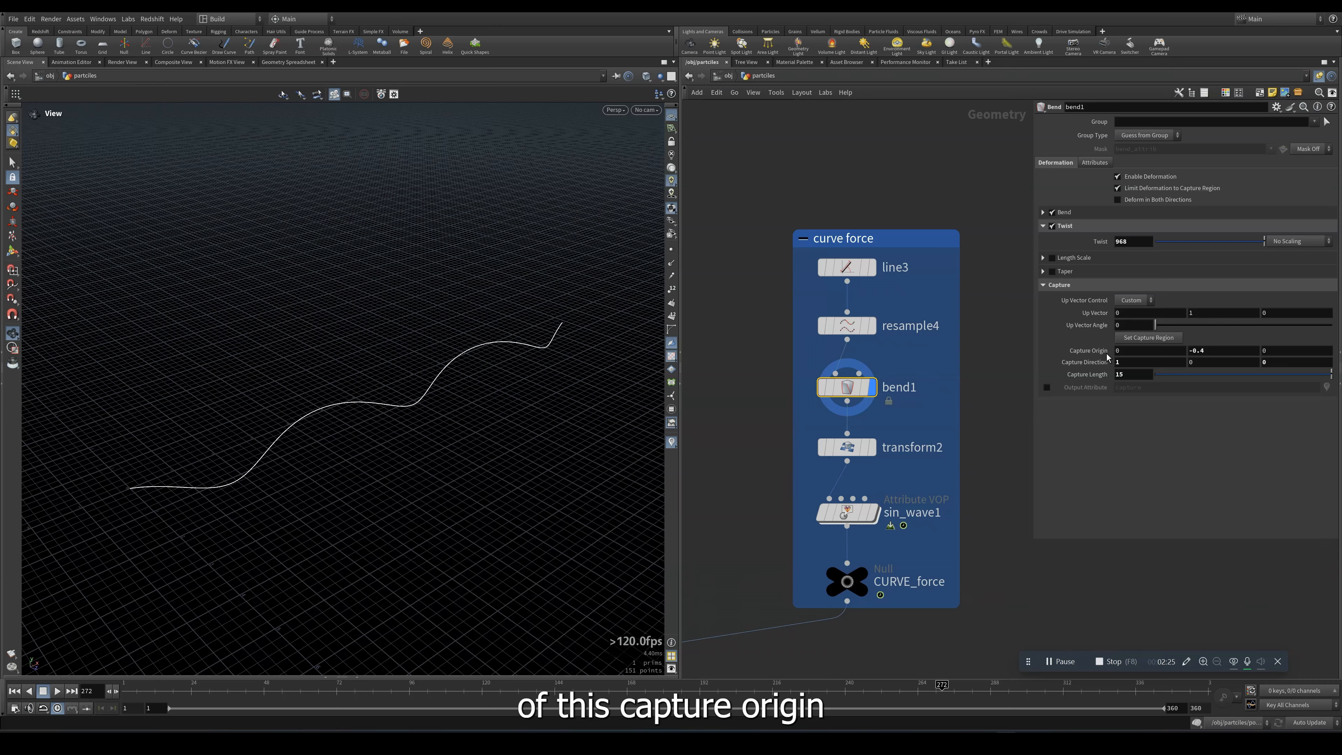
Try a Capture Origin Y of 0.7 on bend1, undo it, and try 0 instead.
middle_click_drag(1209, 351, 1282, 349)
key("Return")
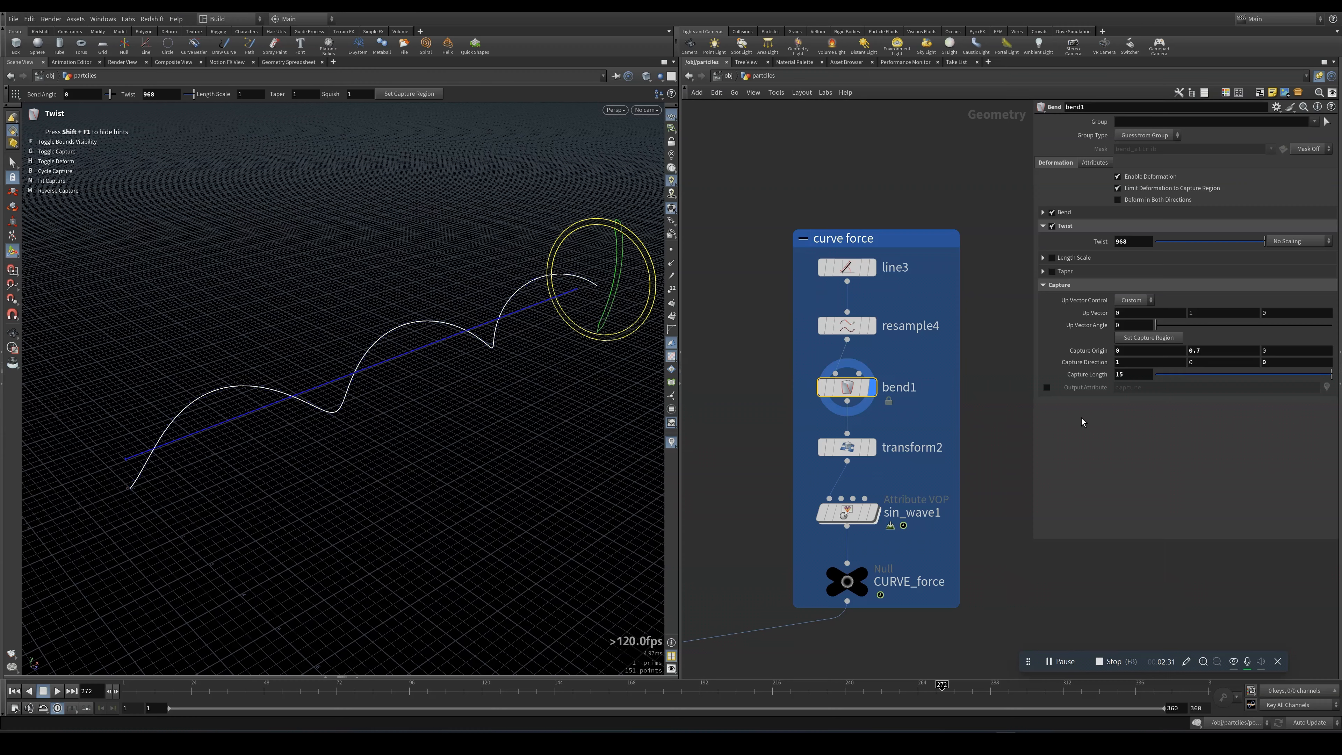
key("ctrl+z")
mouse_move(1208, 351)
middle_mouse_down()
mouse_move(1242, 352)
mouse_move(1210, 353)
middle_mouse_up()
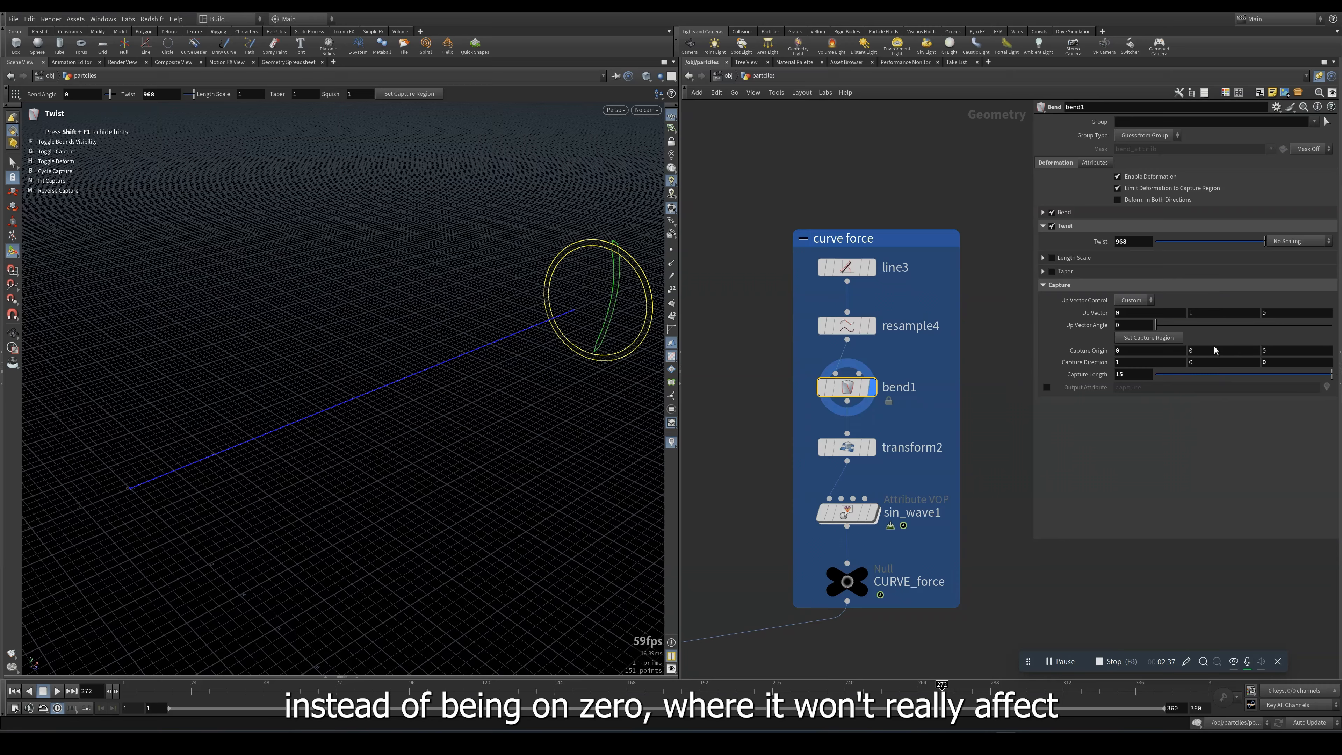
Try bend1 with a Capture Origin Y of -1.1 and a Twist of 2282 to preview a tighter spiral.
middle_click_drag(1140, 242, 1278, 245)
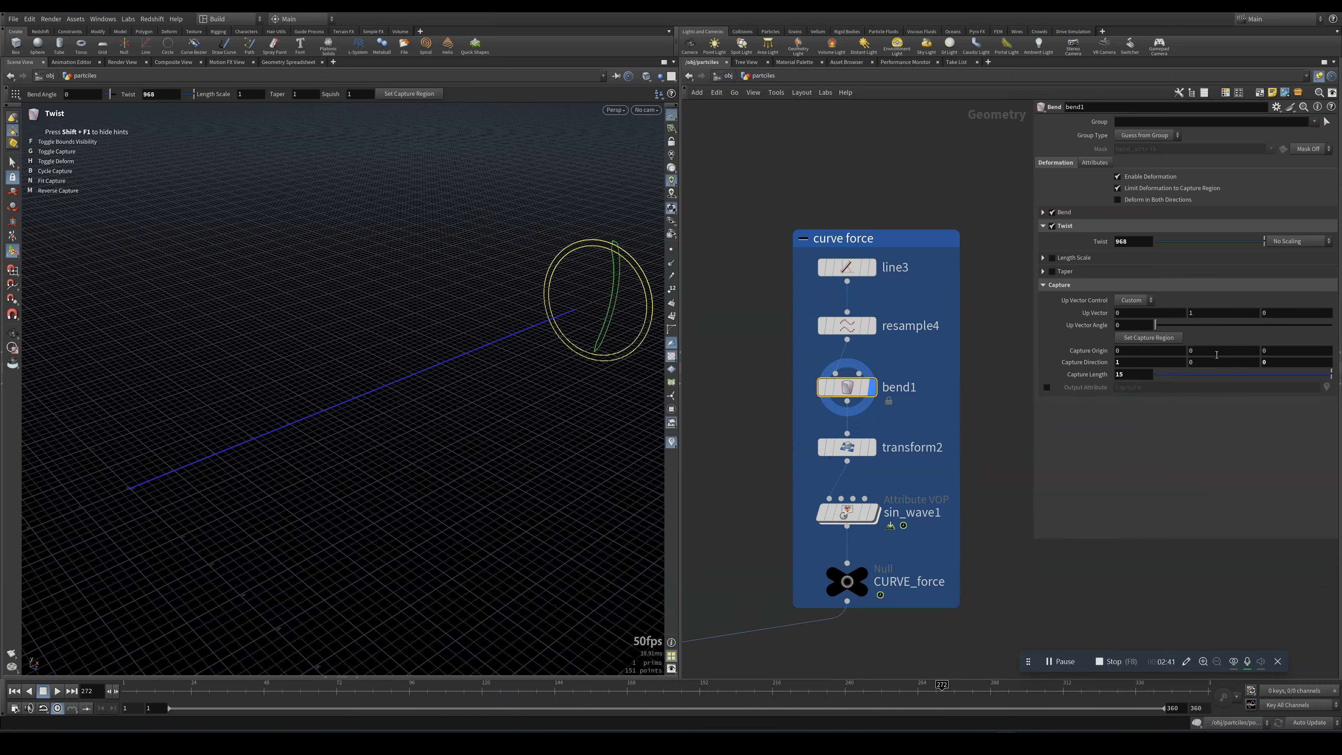
mouse_move(1212, 348)
middle_mouse_down()
mouse_move(1178, 350)
mouse_move(1212, 351)
middle_mouse_up()
middle_click_drag(1132, 241, 1279, 224)
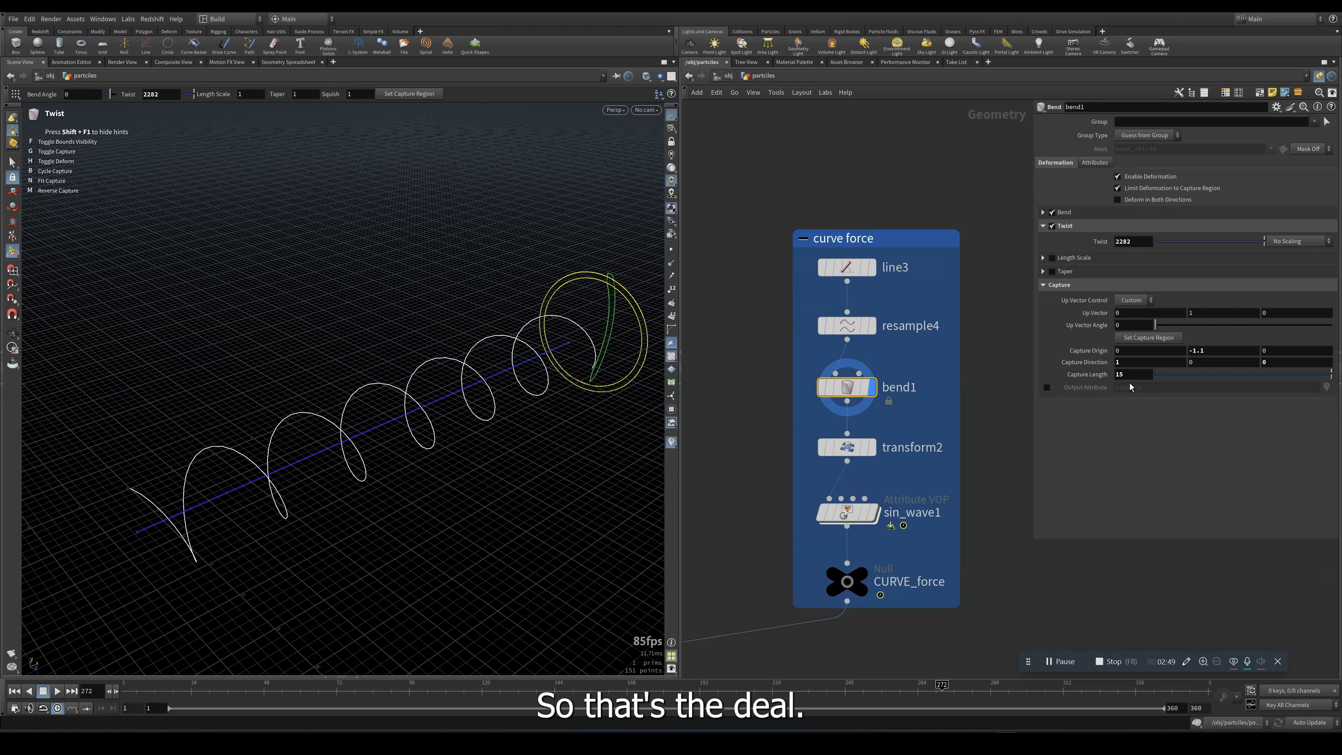
mouse_move(1207, 350)
middle_mouse_down()
mouse_move(1189, 350)
mouse_move(1204, 350)
middle_mouse_up()
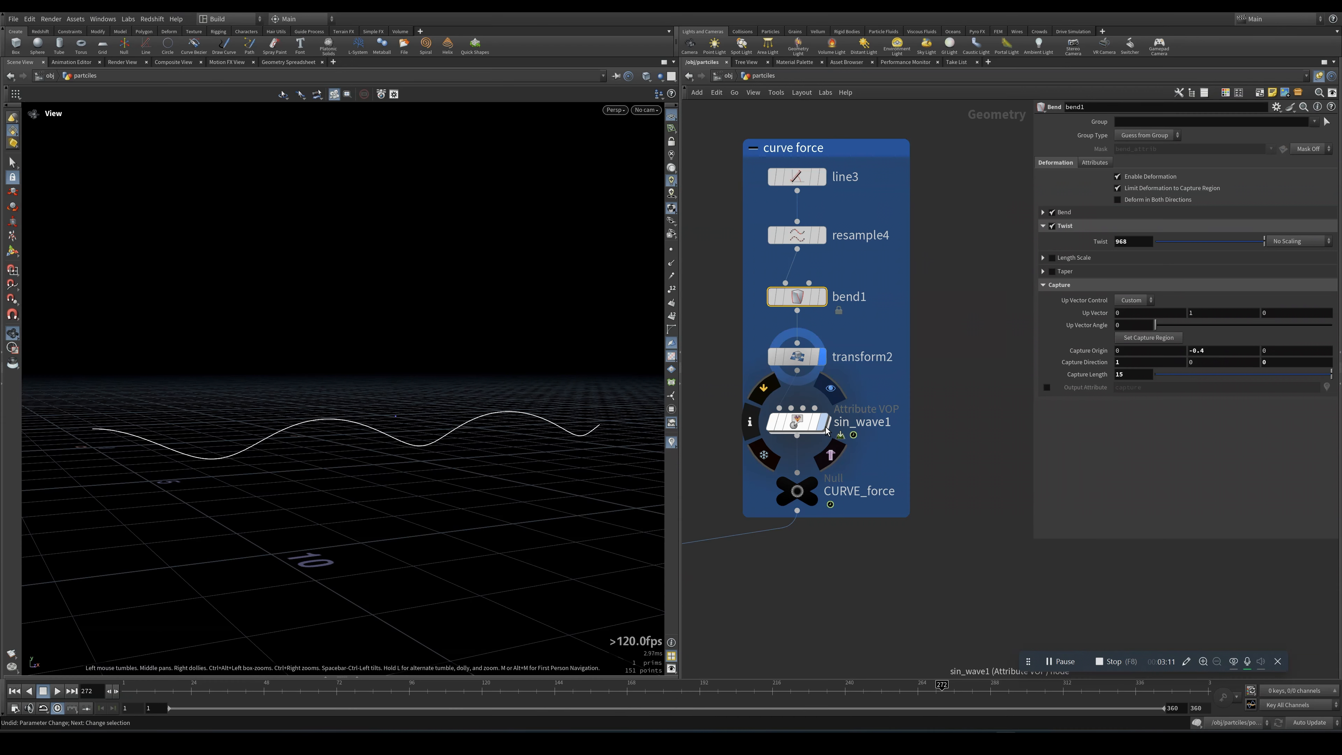
Display sin_wave1 and CURVE_force and scrub the animation to frame 209 to review the force curve's motion.
left_click(823, 422)
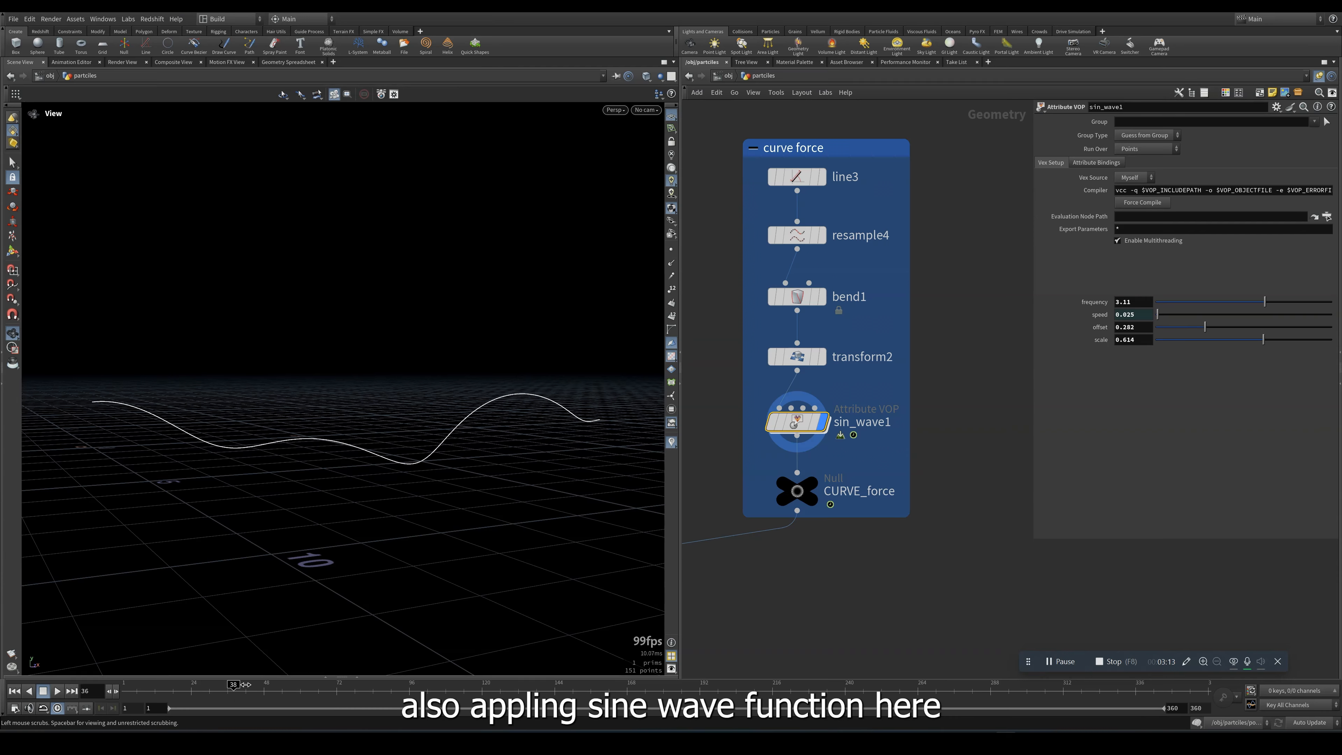
left_click_drag(270, 676, 197, 676)
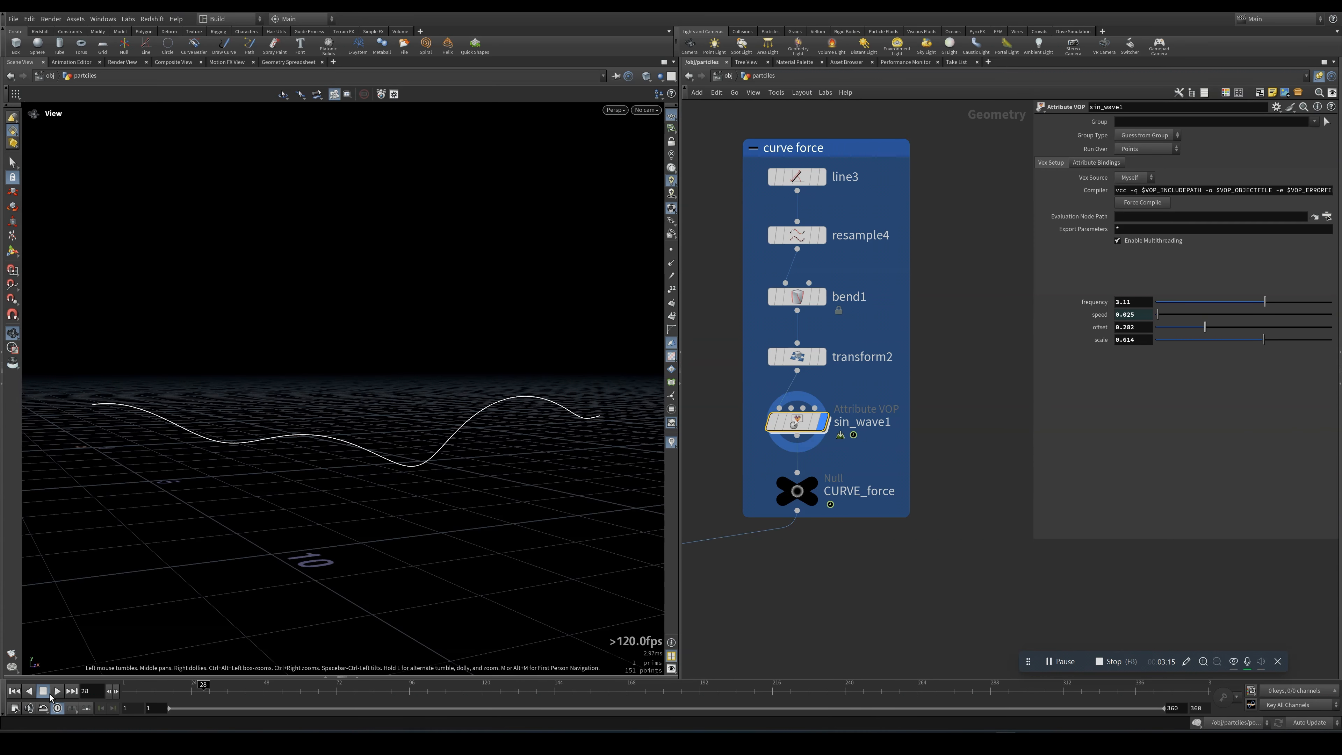
left_click(57, 691)
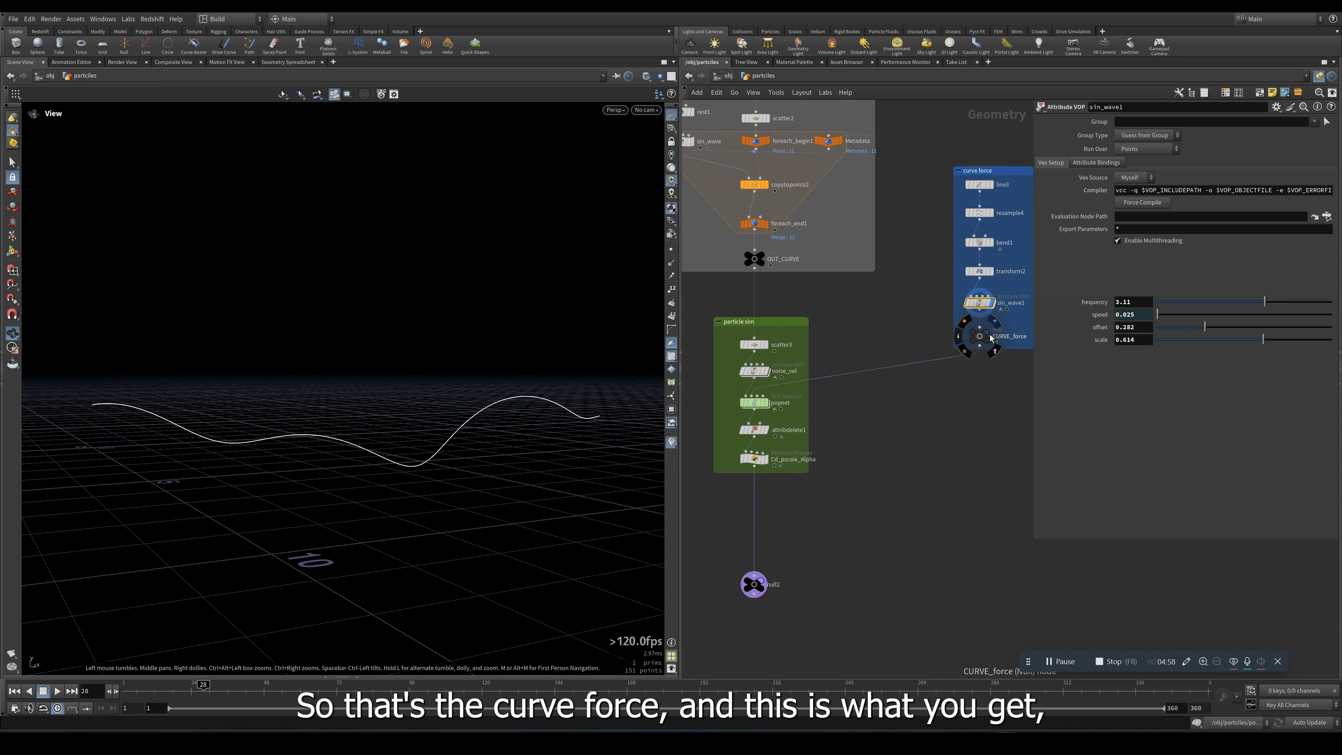
left_click_drag(239, 692, 751, 692)
left_click_drag(408, 443, 418, 473)
middle_click_drag(418, 473, 417, 468)
Set the viewport to ghost other objects and scrub the timeline to frame 176 to watch the moving curve.
left_click(659, 77)
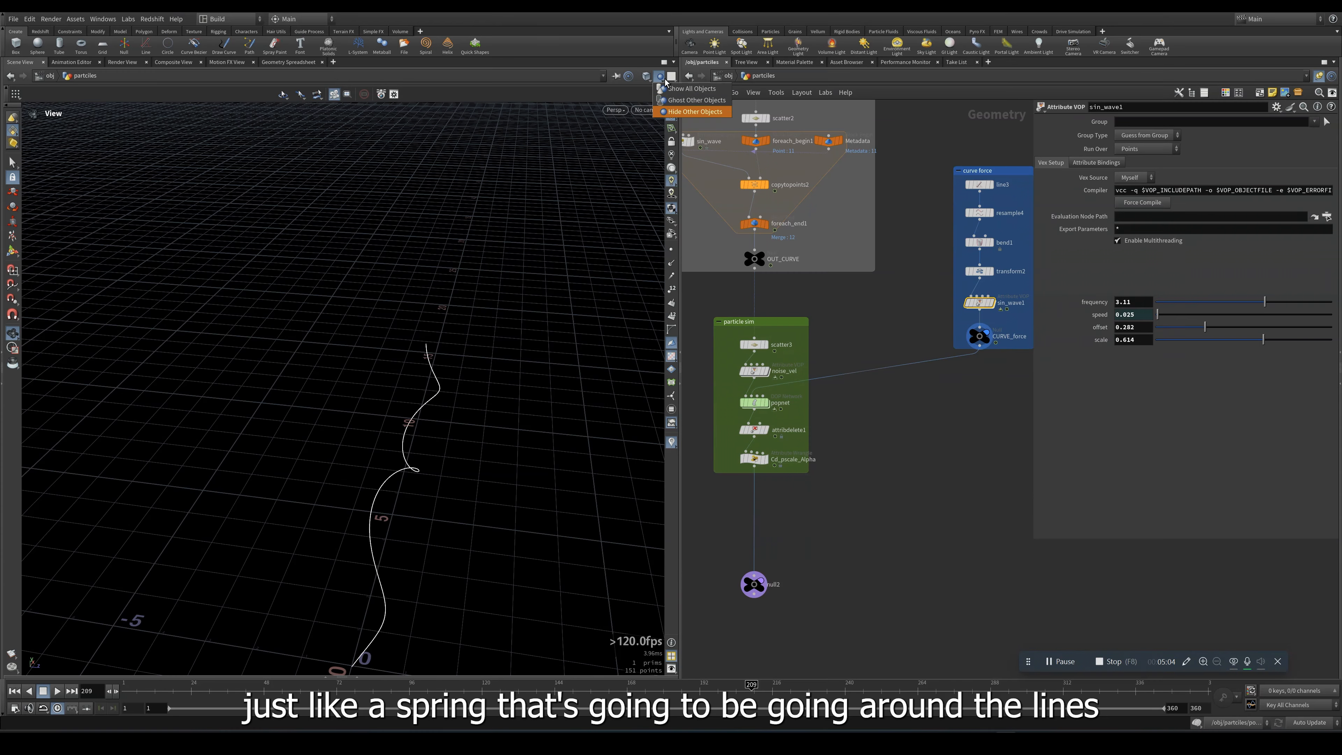
left_click(668, 100)
left_click_drag(511, 485, 409, 592)
left_click_drag(419, 696, 969, 687)
left_click_drag(402, 433, 248, 490)
left_click_drag(340, 698, 858, 699)
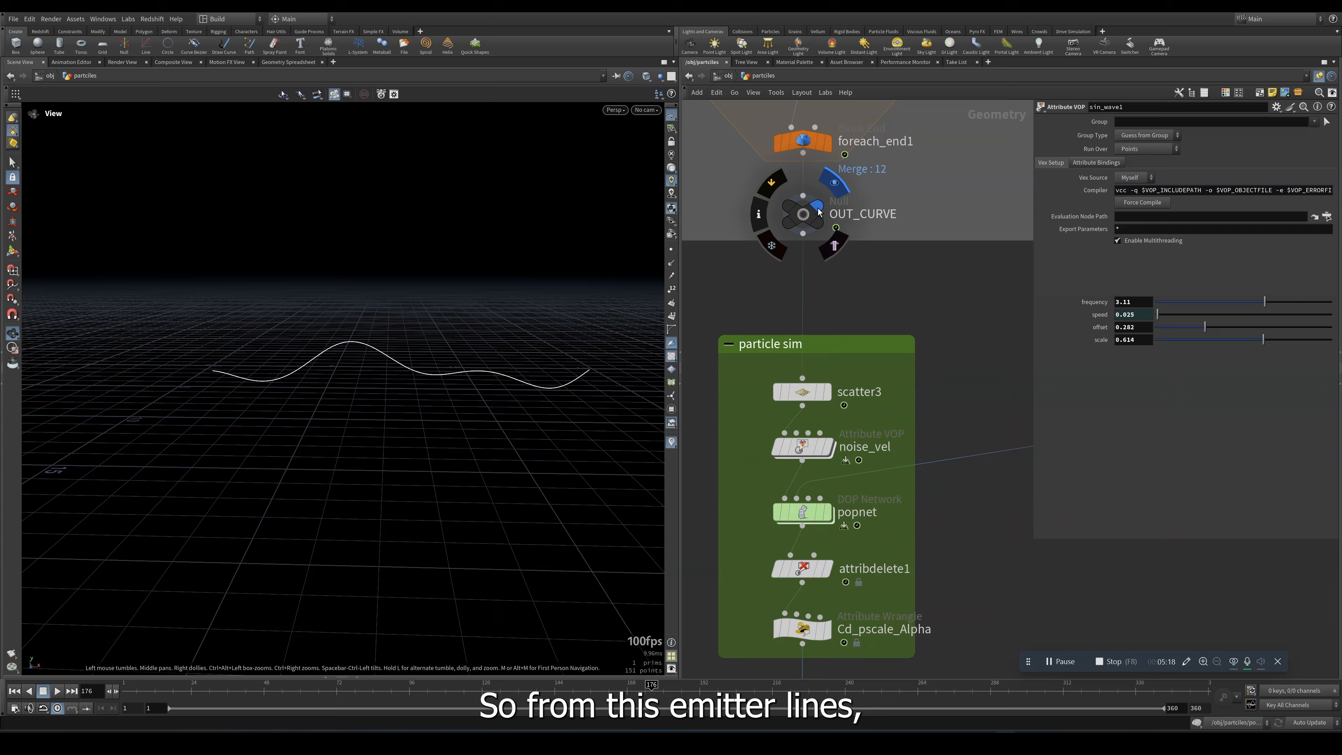
Display OUT_CURVE and scatter3 to examine the emitter lines and the points scattered along them.
left_click(820, 212)
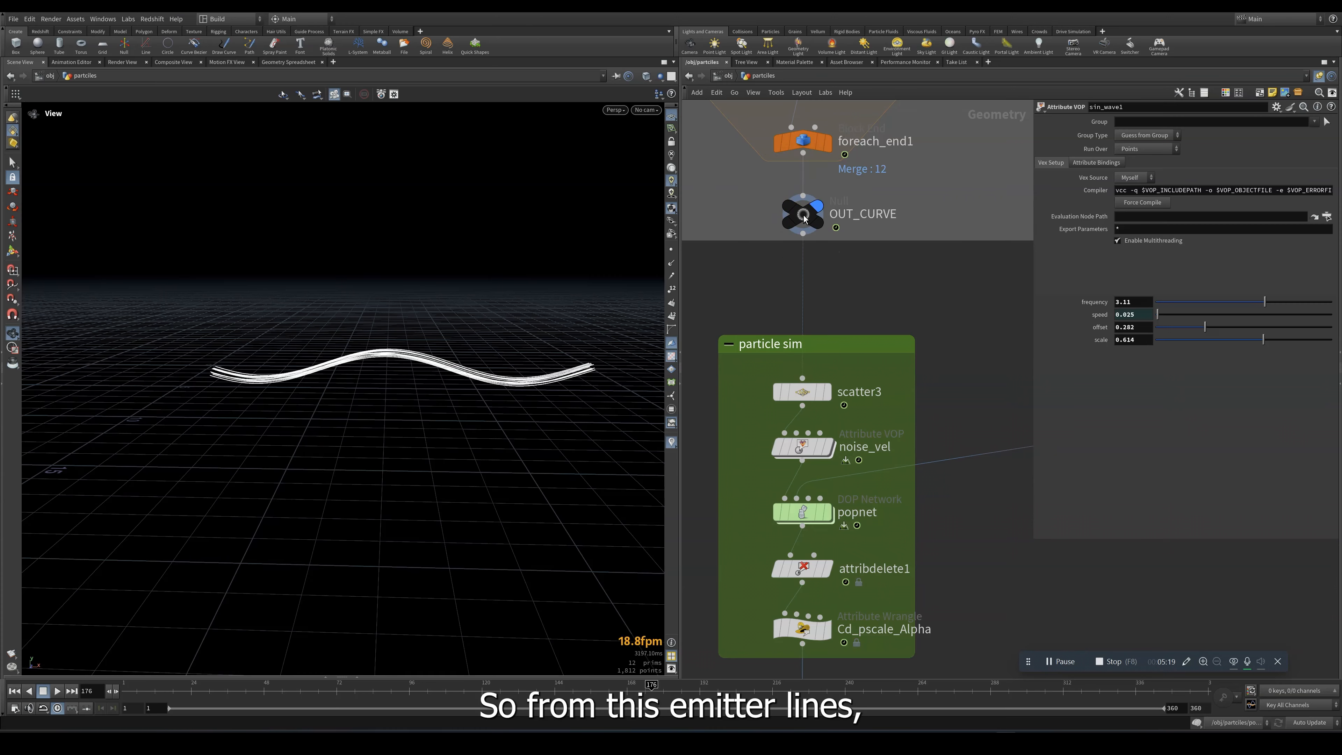
left_click_drag(375, 344, 339, 388)
right_click_drag(327, 368, 517, 330)
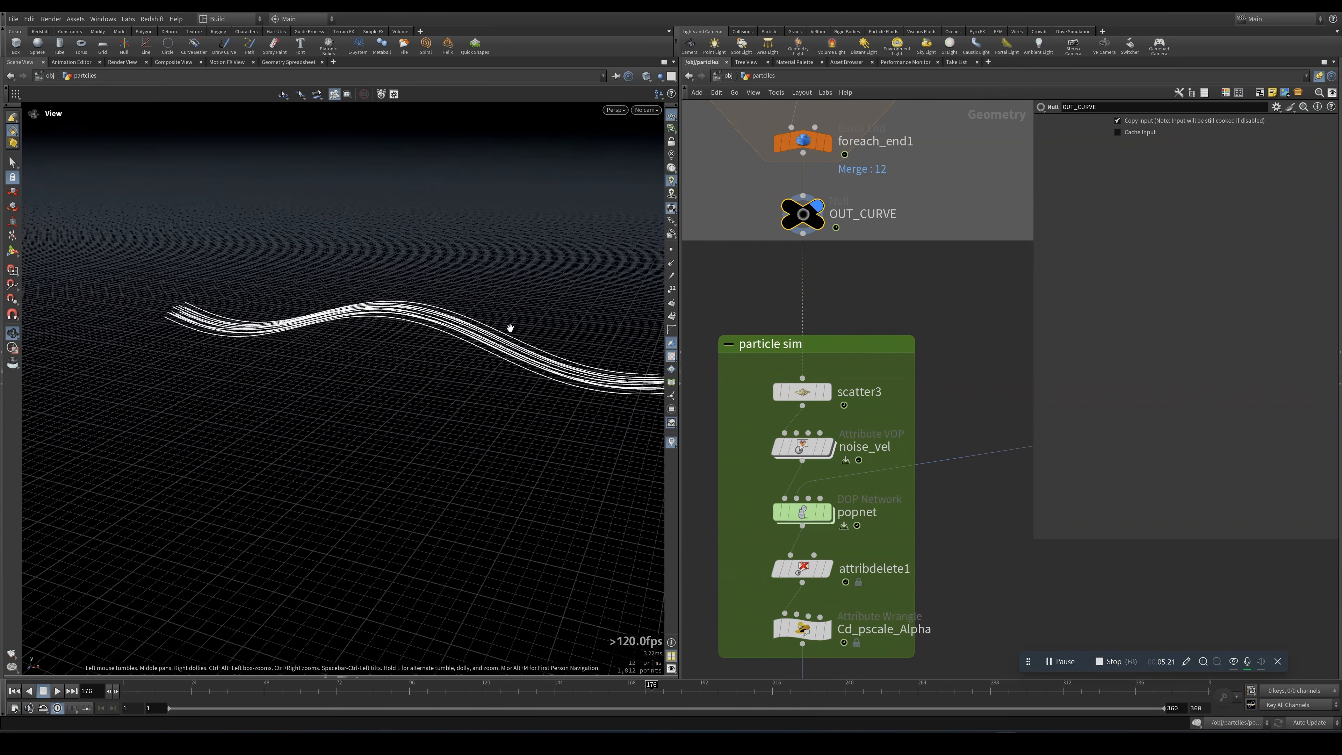
middle_click_drag(517, 330, 445, 339)
left_click(830, 393)
Display noise_vel and visualize its v attribute in the viewport from the node info.
middle_click_drag(914, 445, 908, 354)
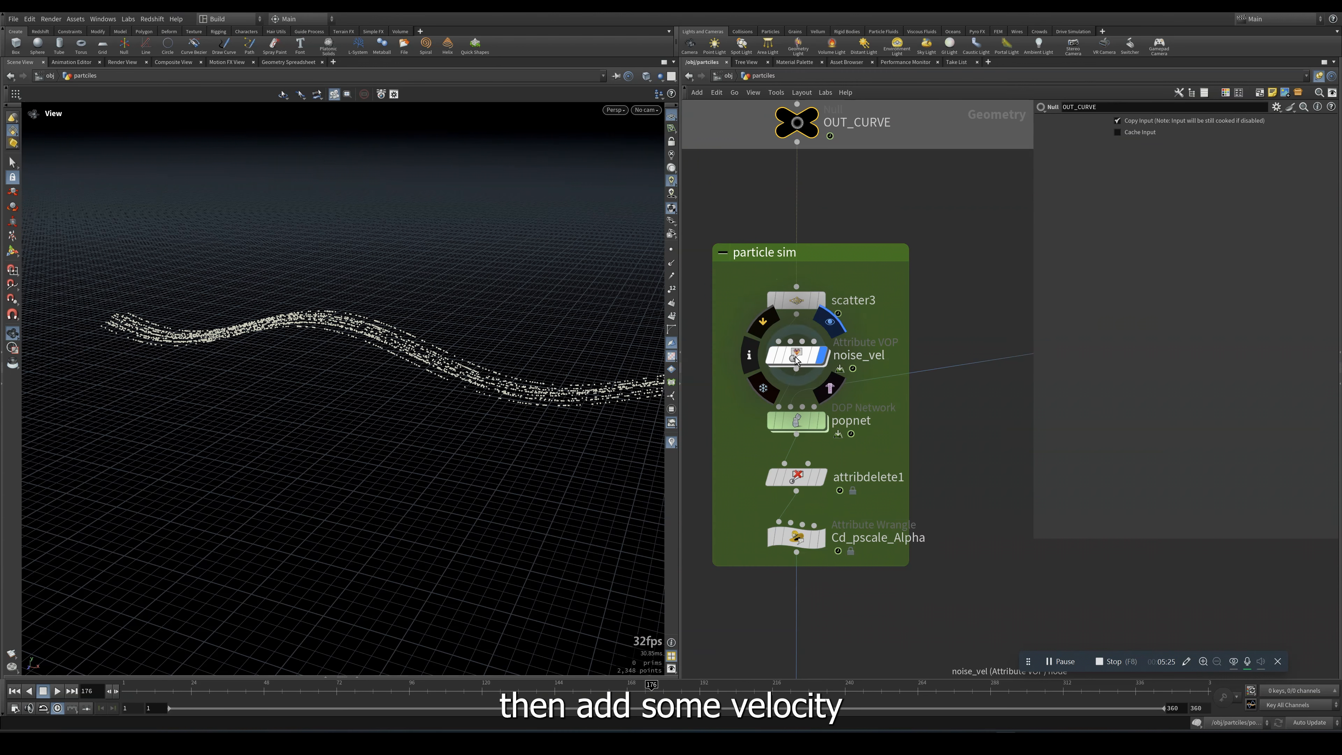
left_click(824, 362)
left_click(749, 355)
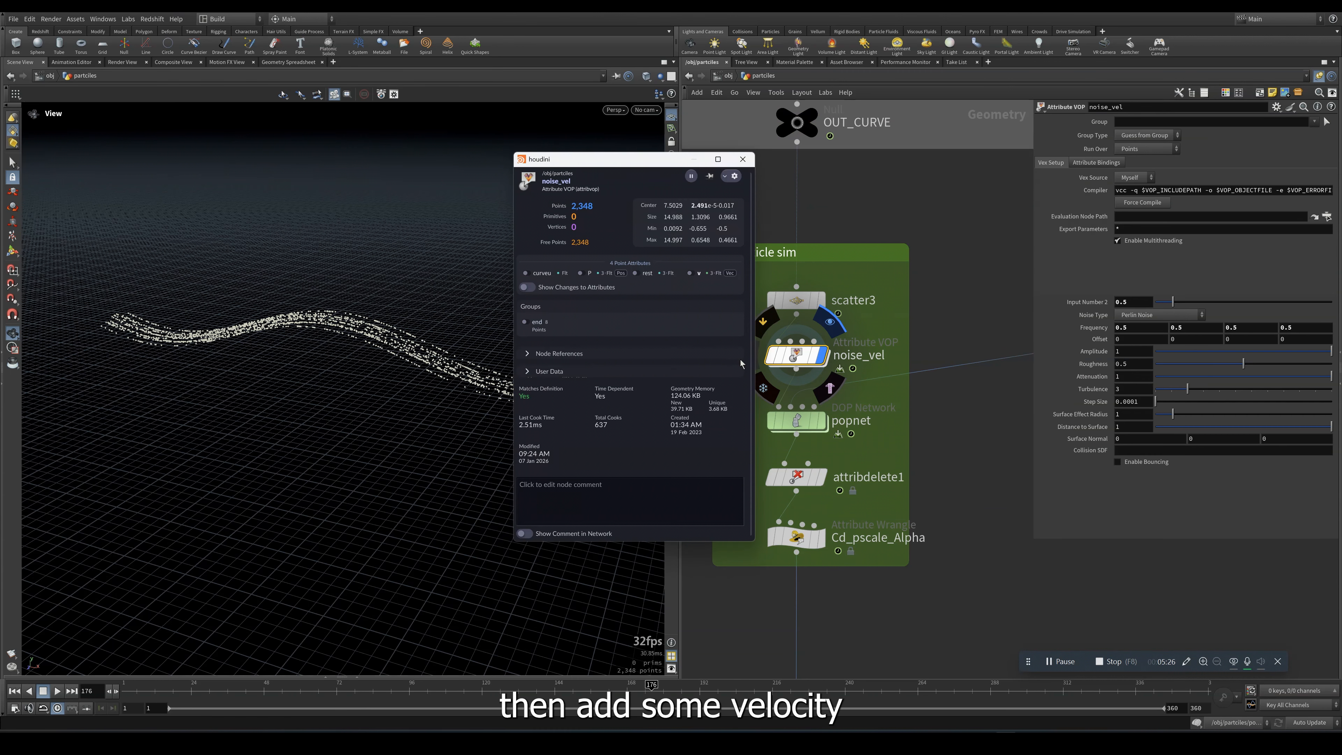
left_click(690, 273)
Examine the curlnoise1 setup inside noise_vel, return to the particles network and turn off the v attribute visualization.
double_click(801, 355)
middle_click_drag(836, 458, 595, 501)
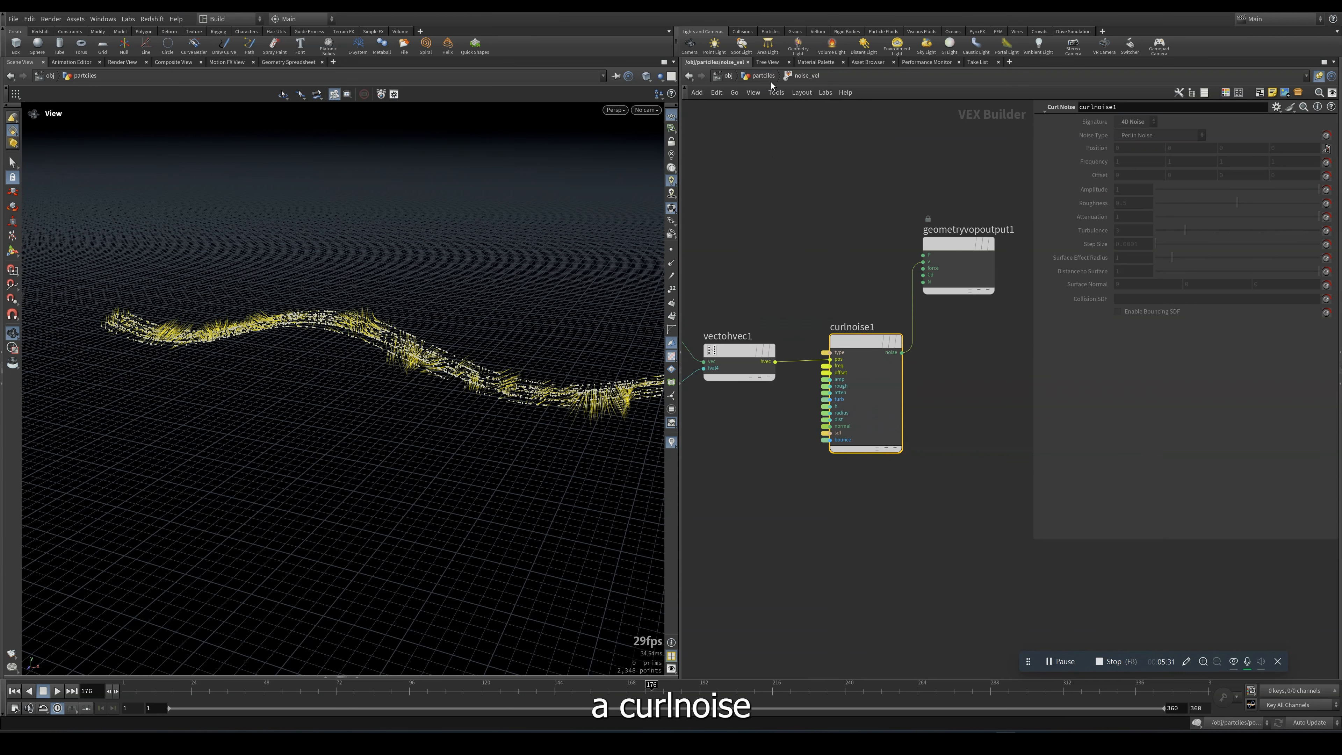
left_click(764, 76)
mouse_move(795, 356)
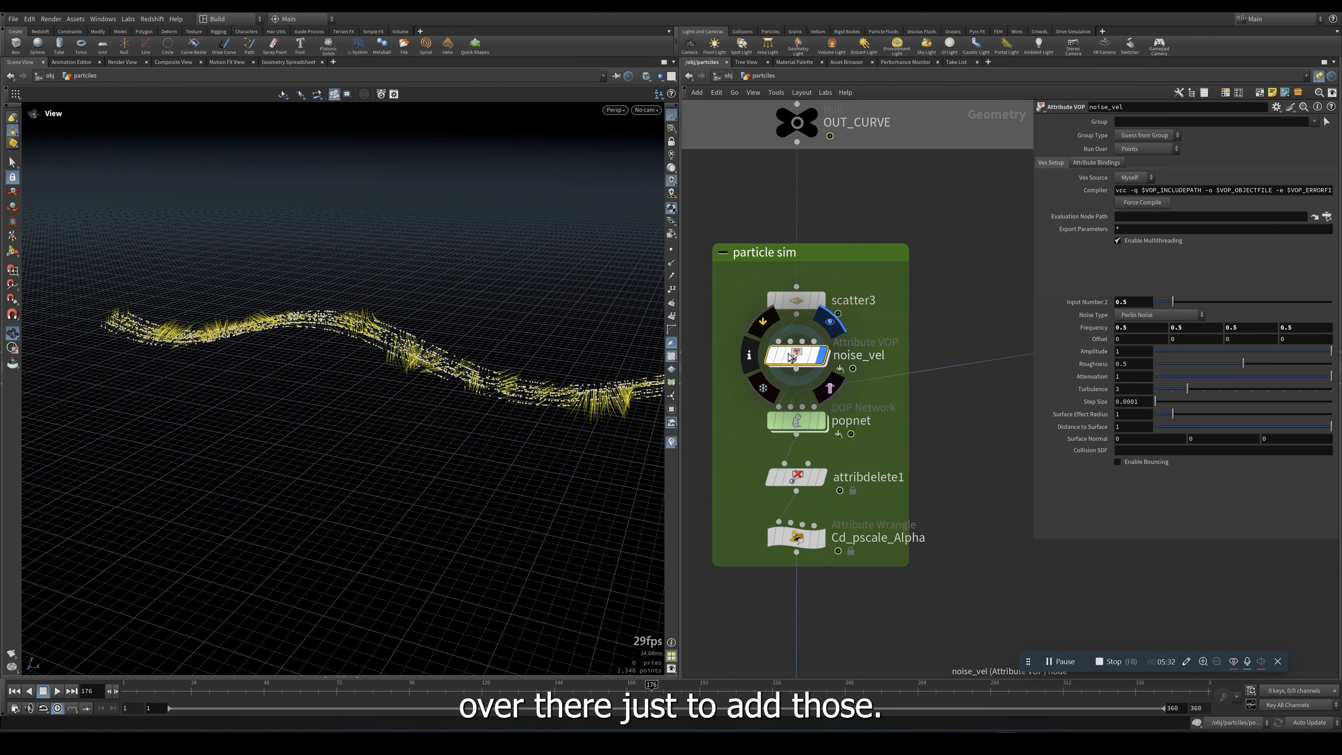
left_click(750, 355)
left_click(690, 273)
Add a Point Velocity node above the particle sim group, enable Add Curl Noise on it, and delete the node.
key("Tab")
type("vel")
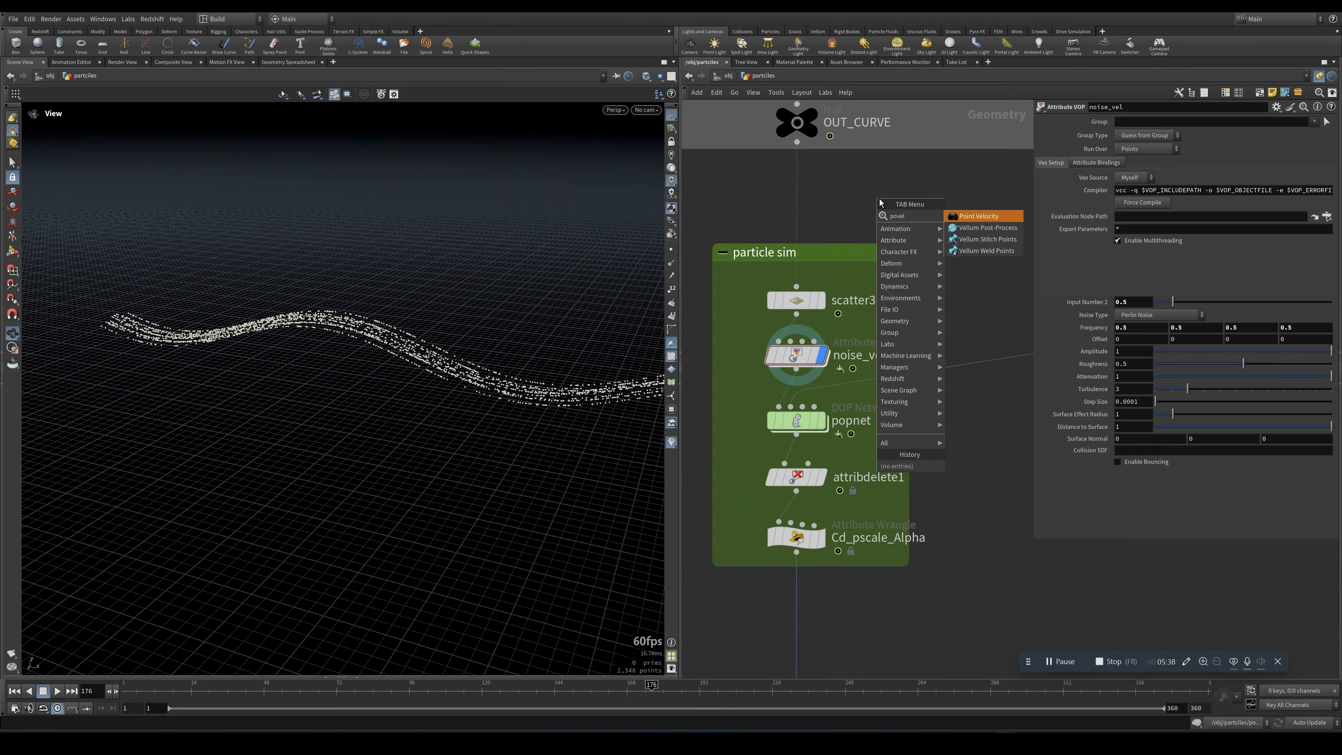
key("Return")
left_click(880, 198)
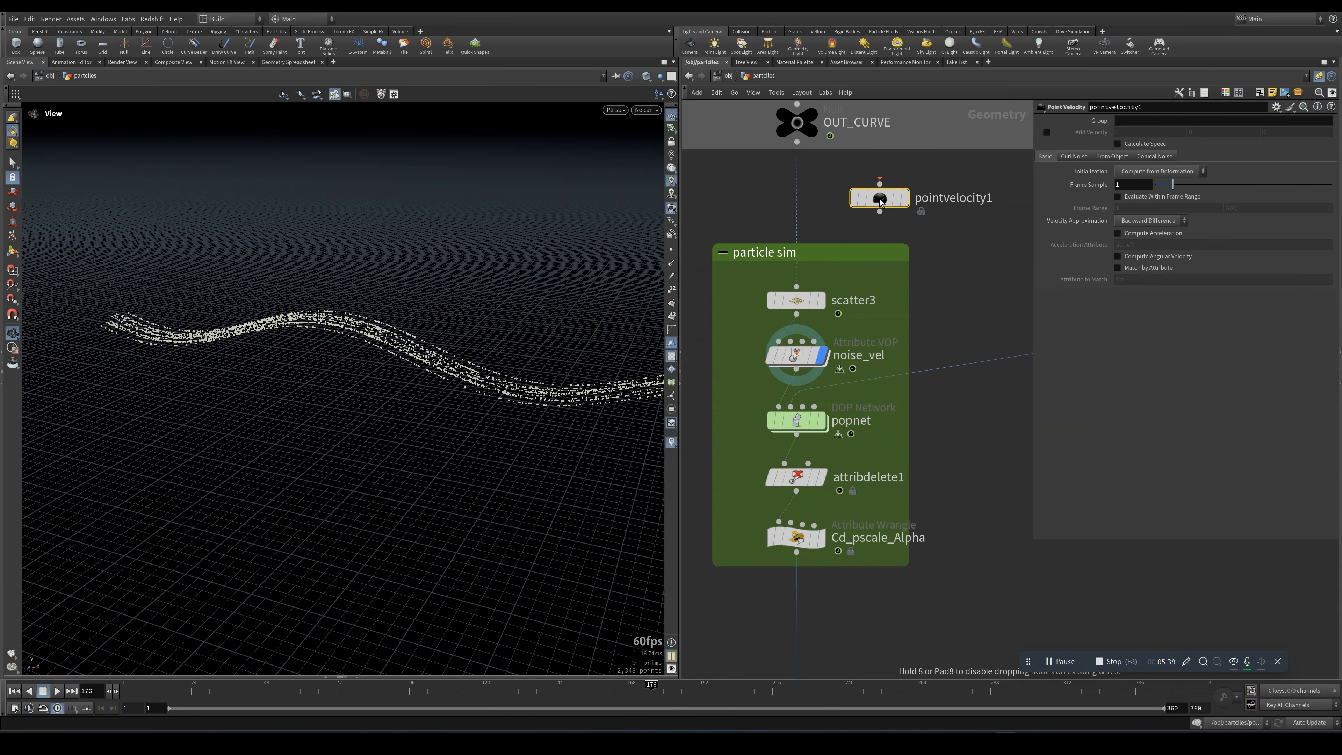
left_click(1072, 155)
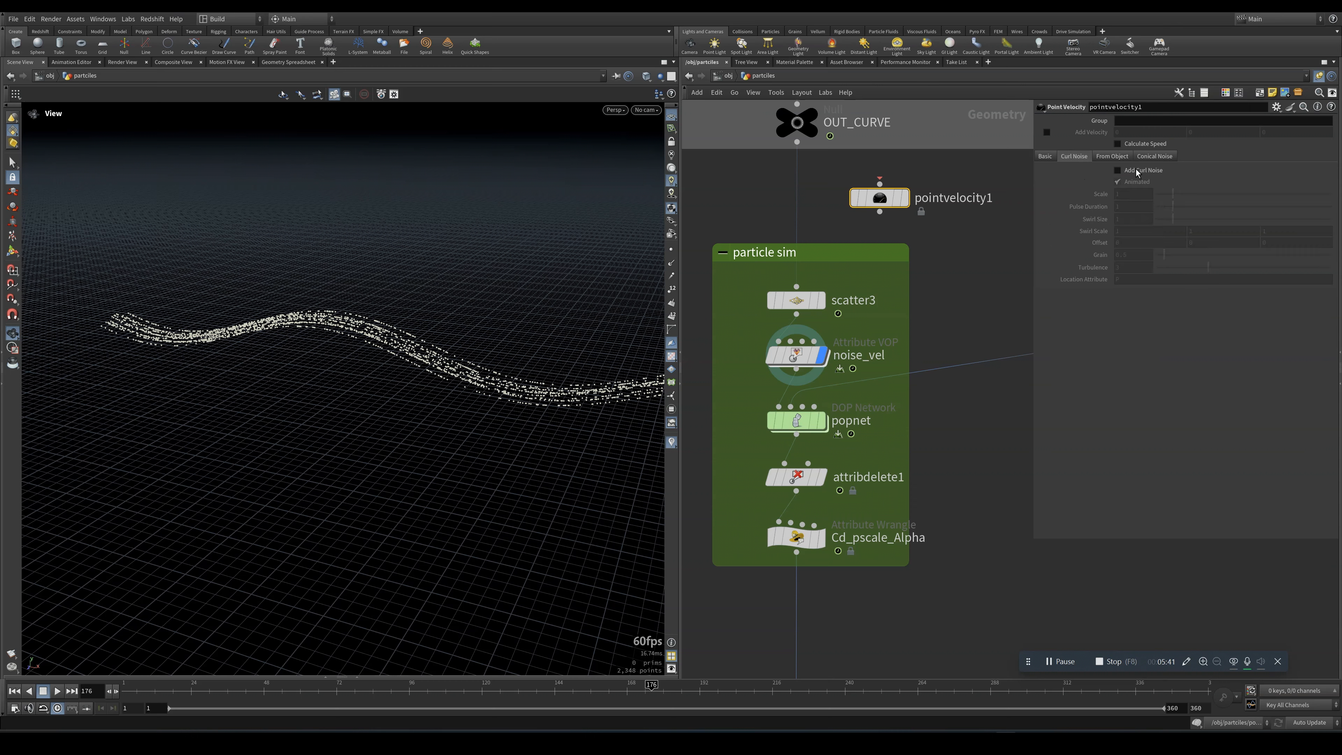
key("Delete")
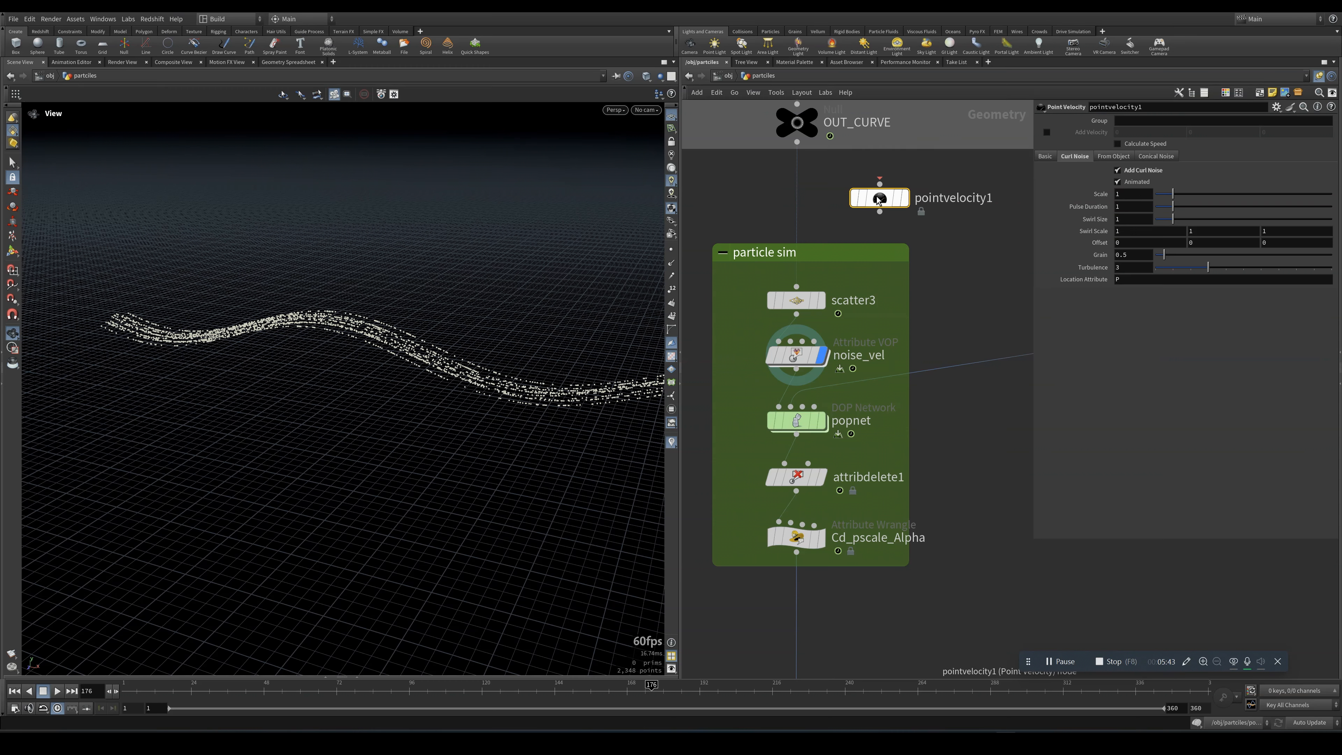
Return the timeline to frame 1 and open the popnet network with the whole curve force guide in view.
left_click_drag(741, 335, 842, 377)
middle_click_drag(901, 443, 882, 322)
left_click(17, 691)
mouse_move(778, 307)
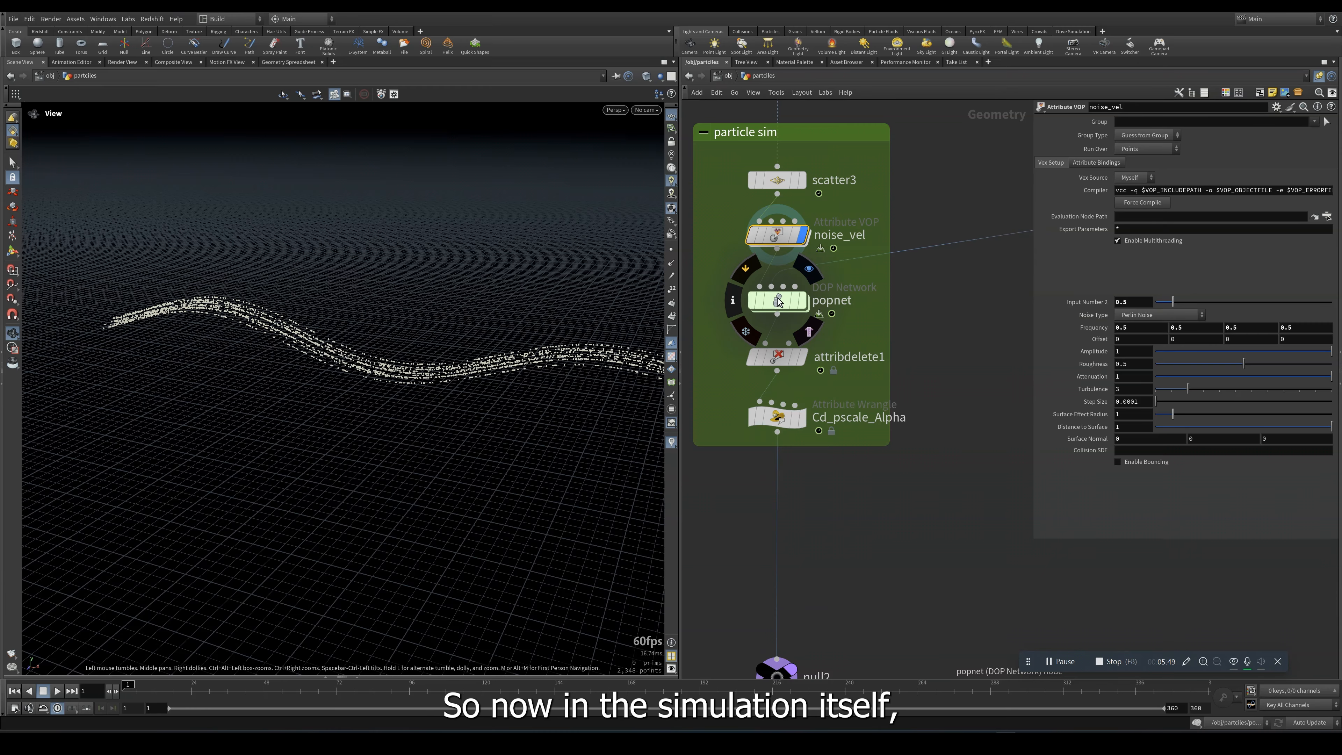
double_click(778, 302)
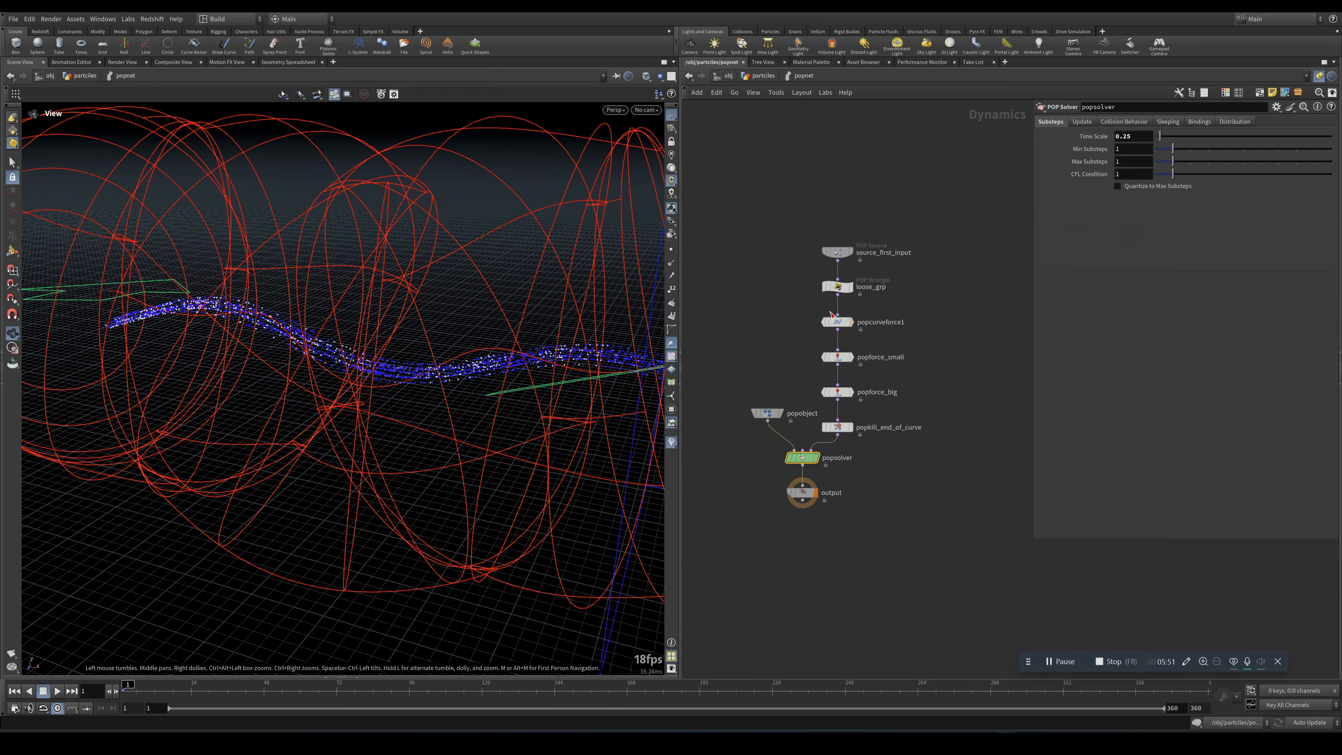
right_click_drag(399, 330, 207, 395)
left_click_drag(207, 395, 168, 468)
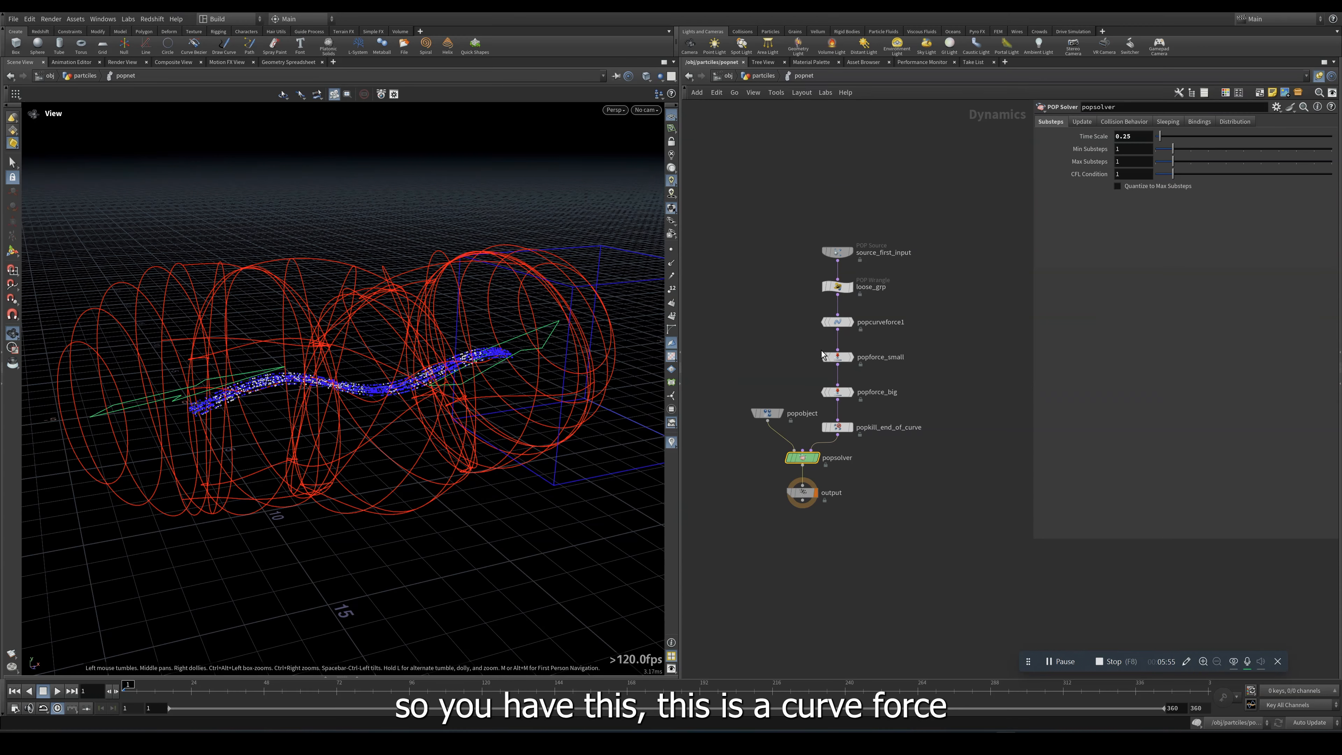
Select popcurveforce1, try a Max Influence Radius of 1, and undo the change.
scroll(827, 342, "up", 5)
left_click(845, 300)
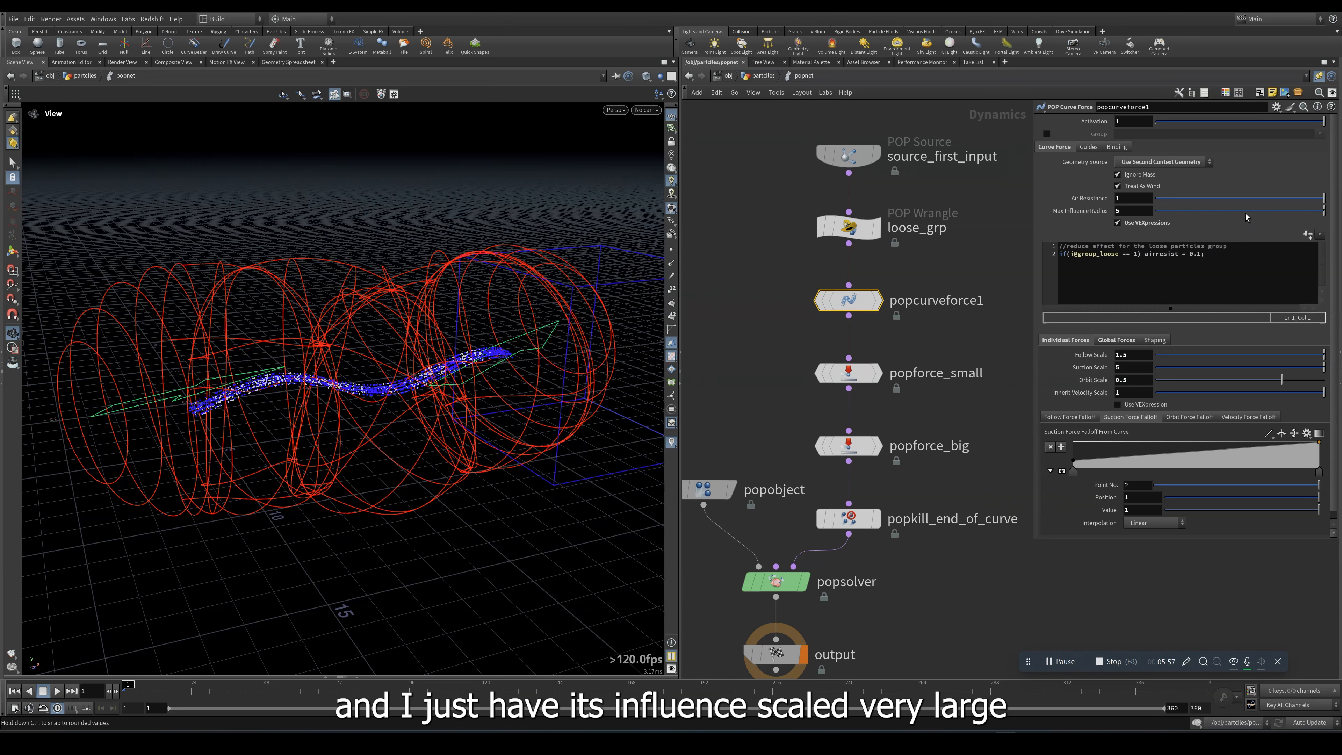
left_click_drag(1240, 212, 1328, 211)
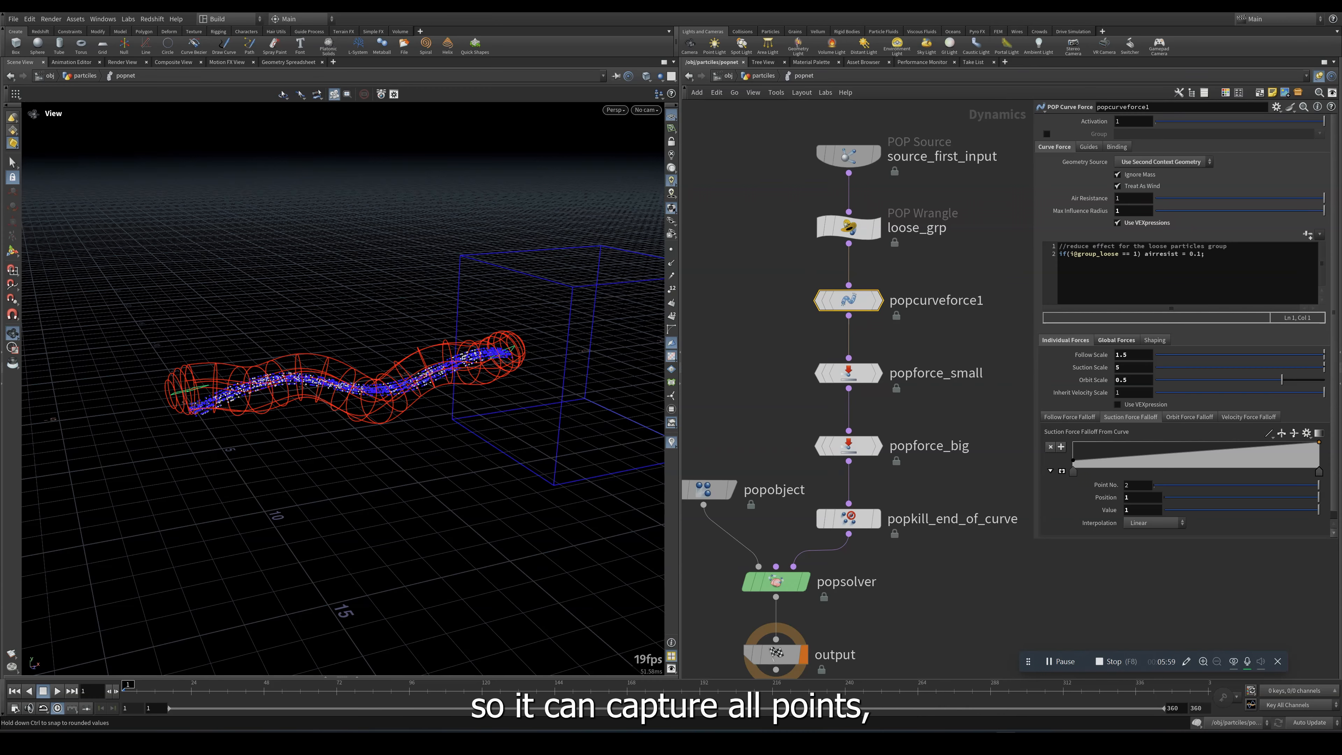
key("ctrl+z")
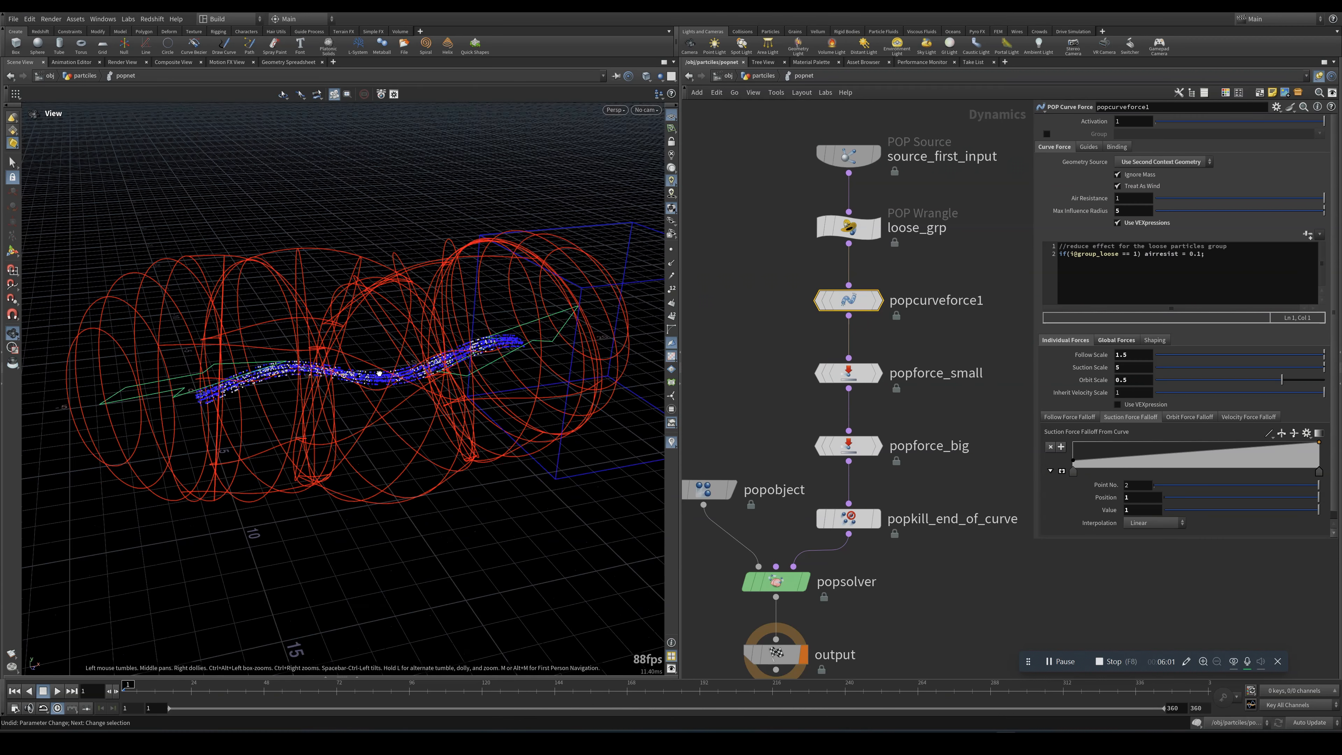
Play the particle simulation and scrub back and forth to frame 112 to review how the particles follow the curve.
middle_click_drag(803, 237, 739, 249)
scroll(852, 275, "up", 1)
middle_click_drag(849, 282, 878, 246)
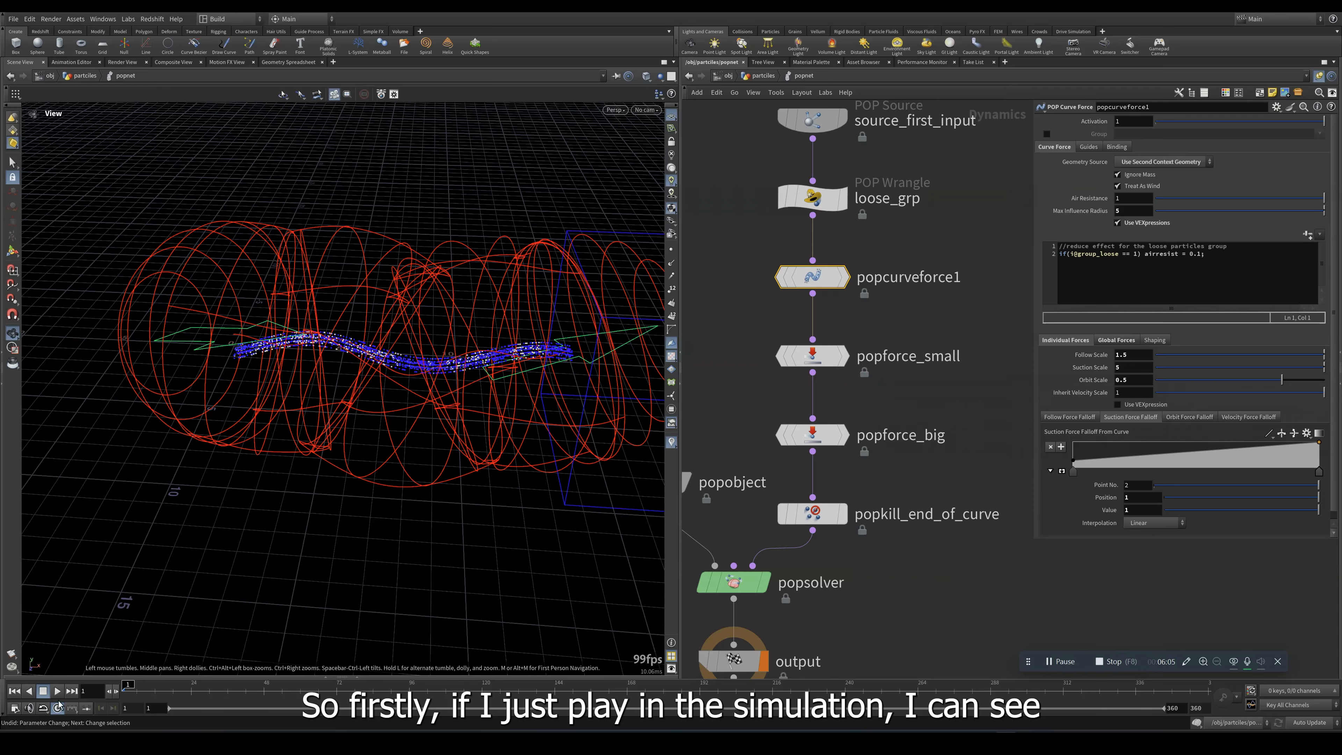
left_click(57, 697)
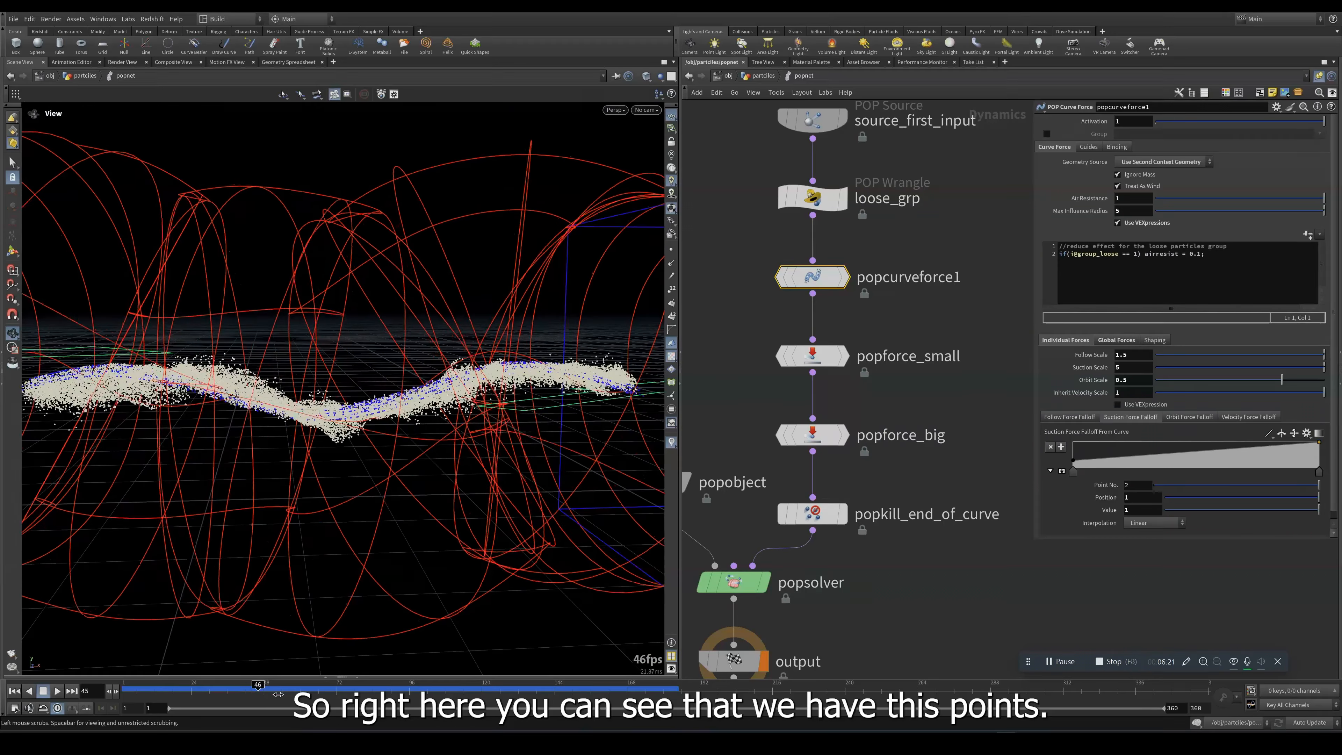
left_click_drag(390, 708, 467, 708)
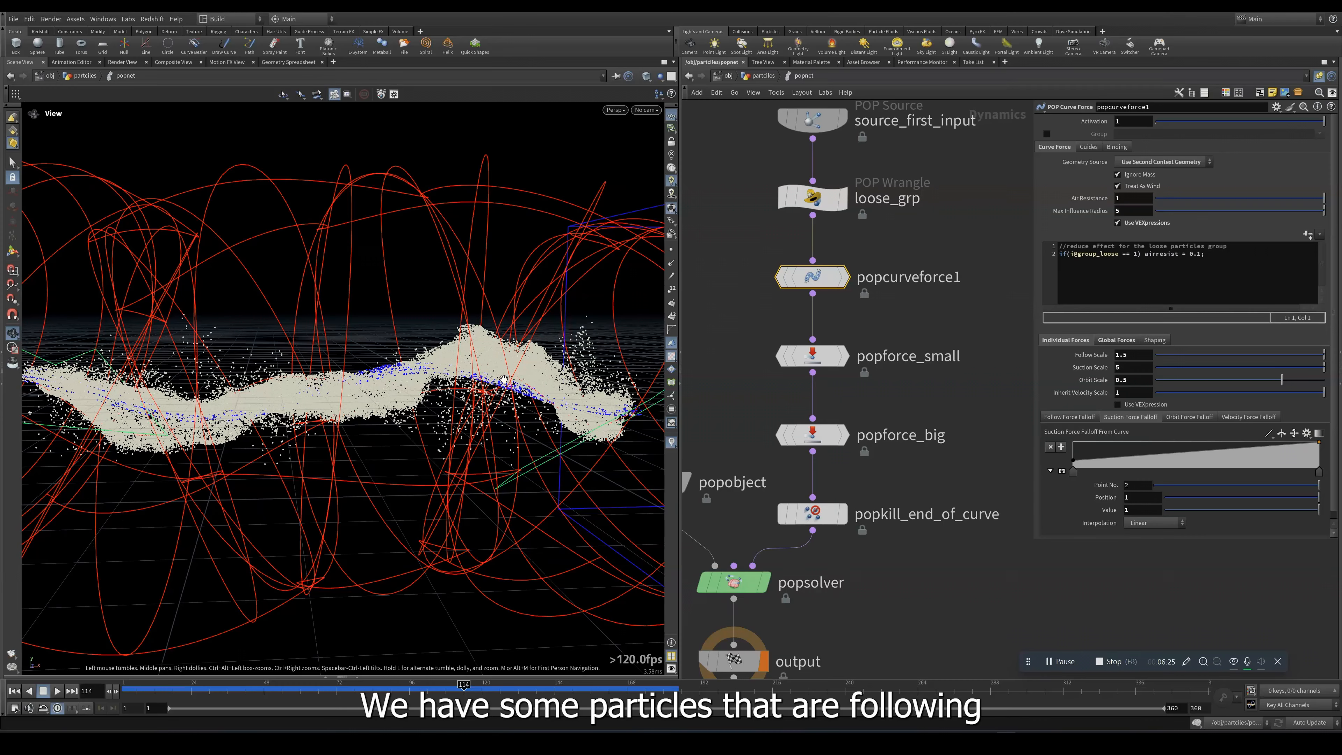
left_click_drag(465, 696, 546, 696)
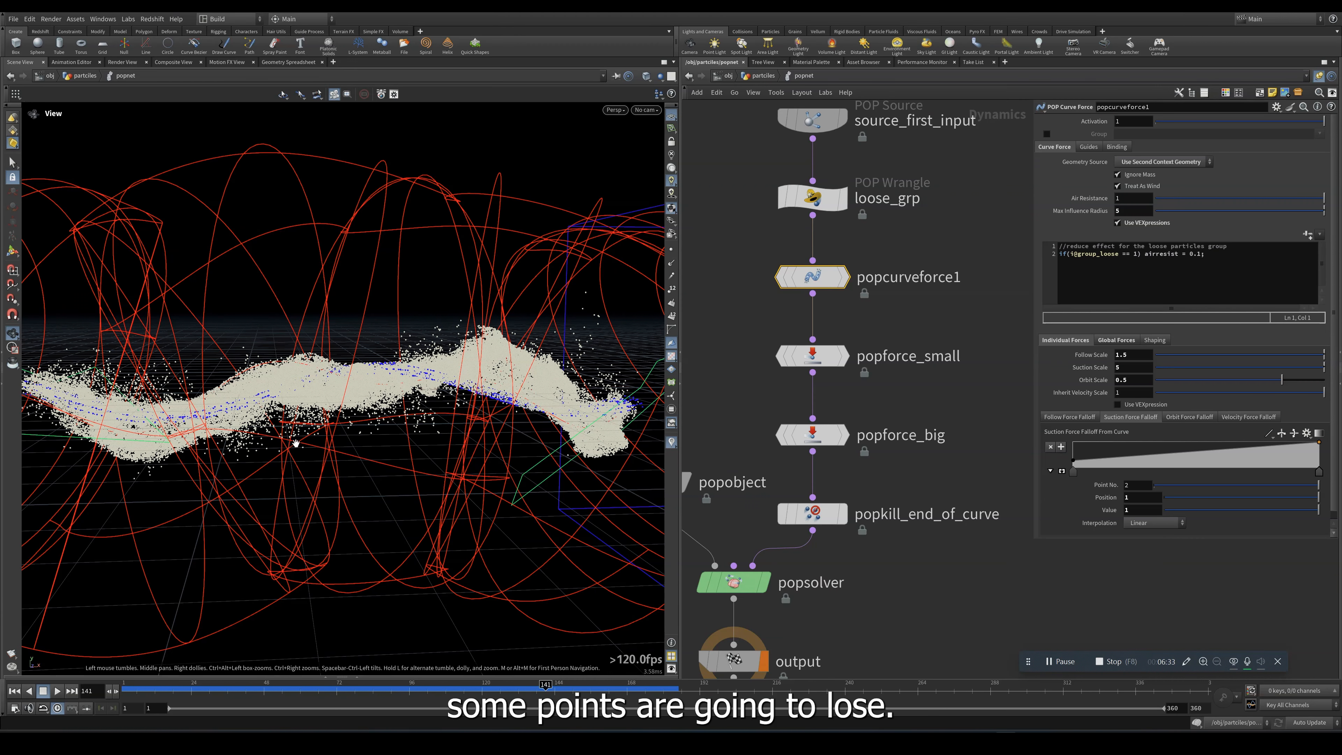
left_click_drag(545, 686, 458, 676)
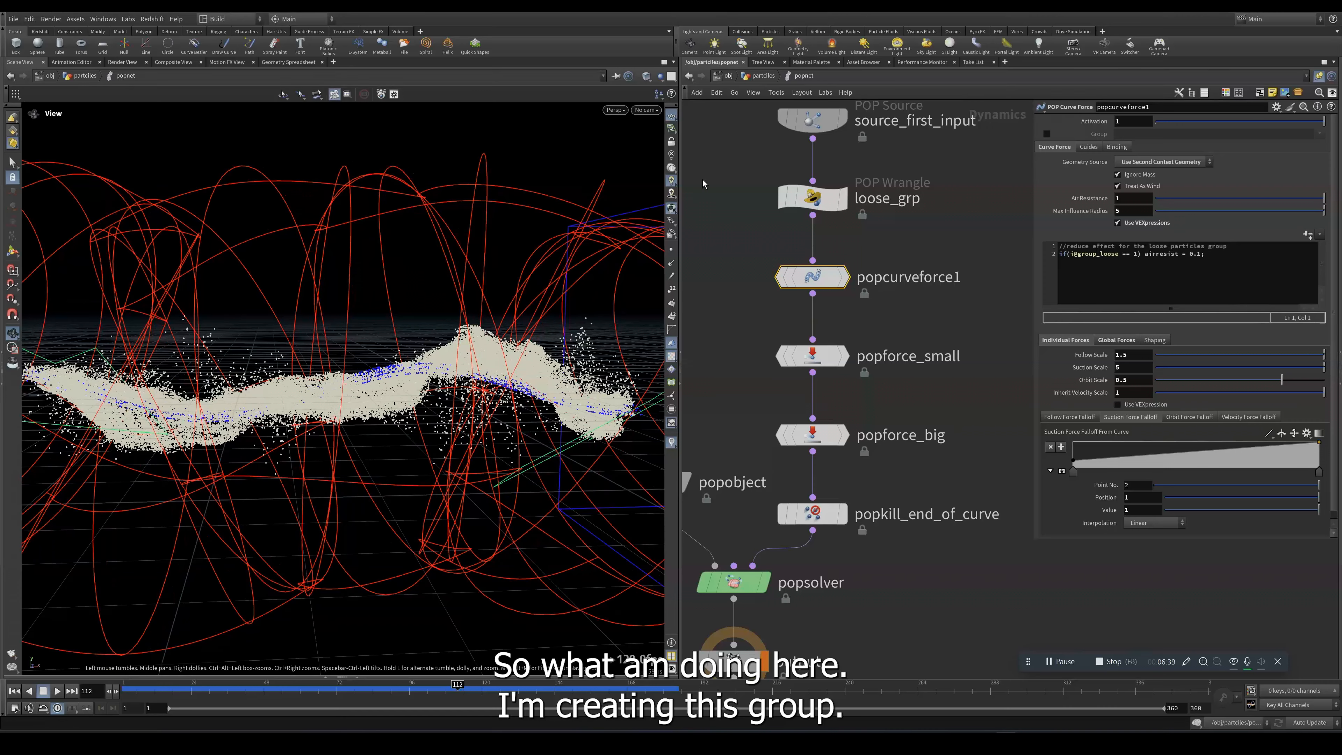
Select source_first_input and examine its Birth settings, including the Just Born Group.
left_click_drag(756, 179, 845, 224)
middle_click_drag(893, 198, 895, 291)
left_click_drag(733, 248, 883, 198)
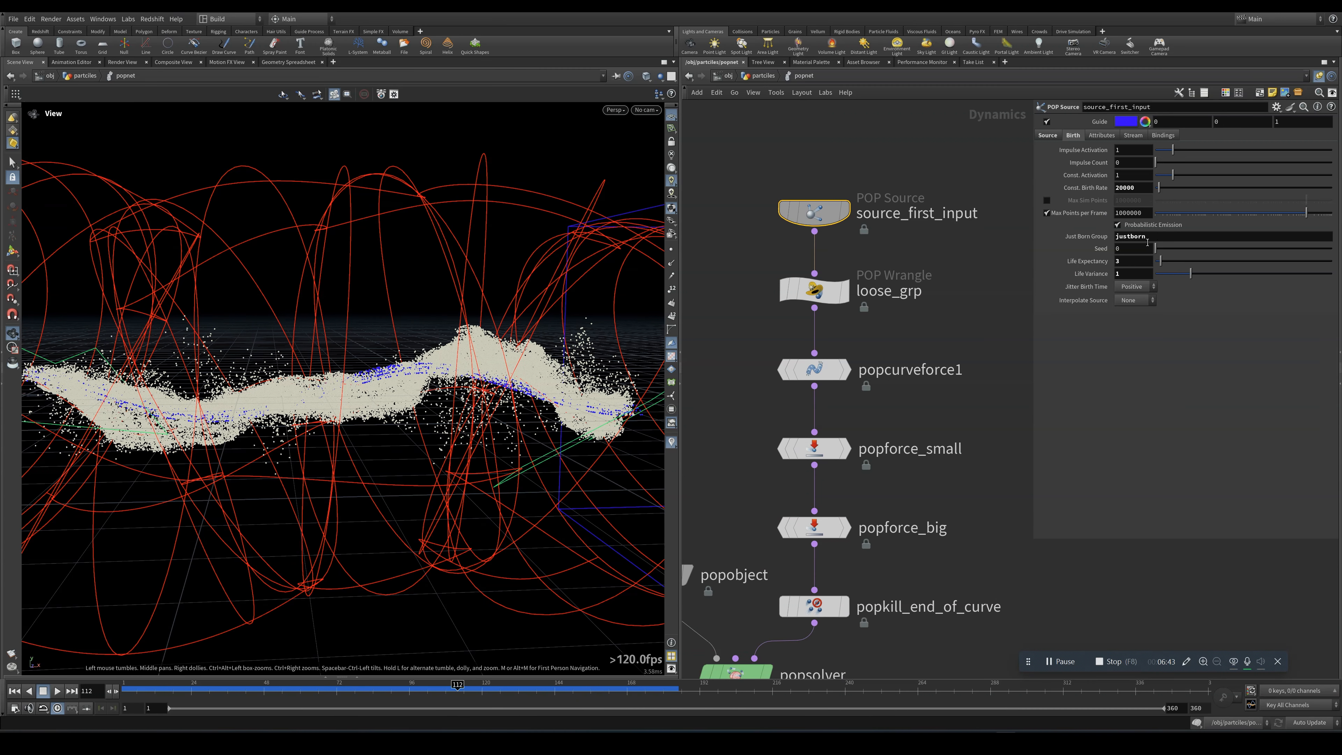
left_click(1166, 241)
left_click(961, 238)
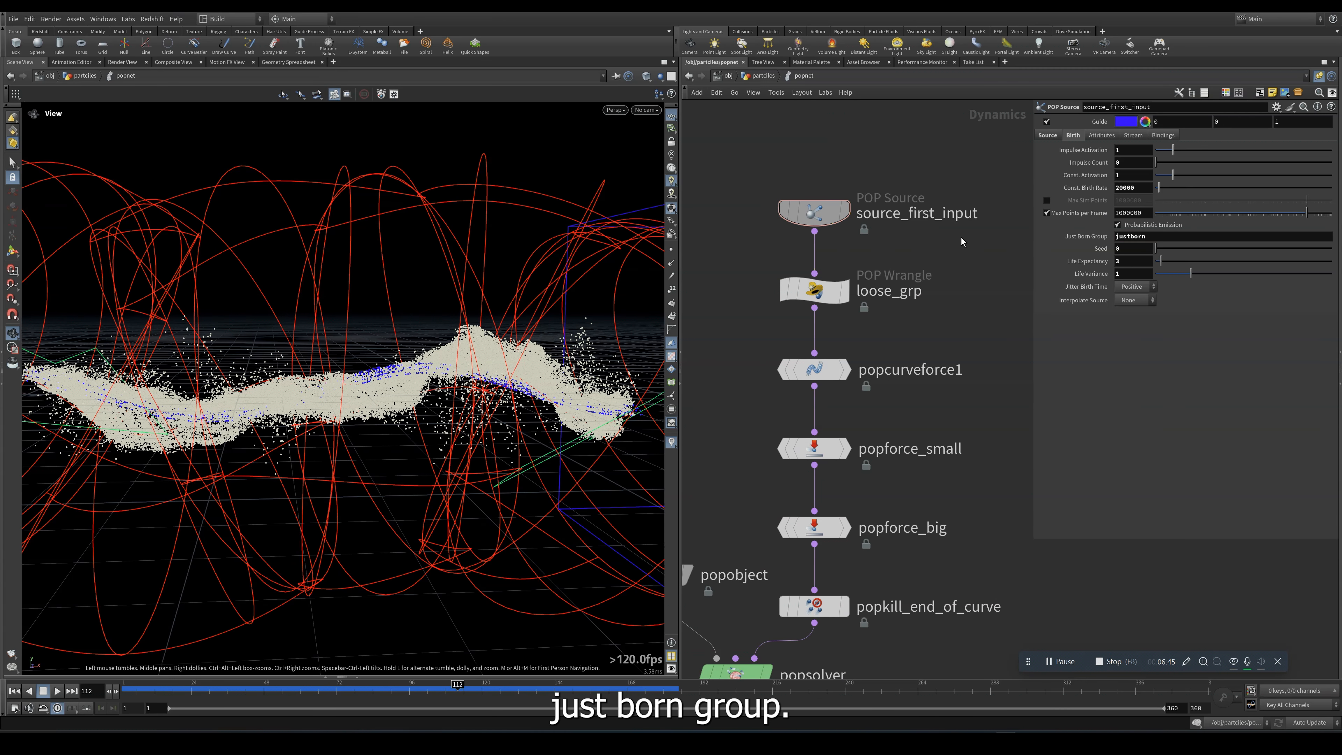
Select the loose_grp POP Wrangle to examine its group and VEXpression code.
middle_click_drag(968, 343, 955, 281)
left_click_drag(730, 197, 882, 269)
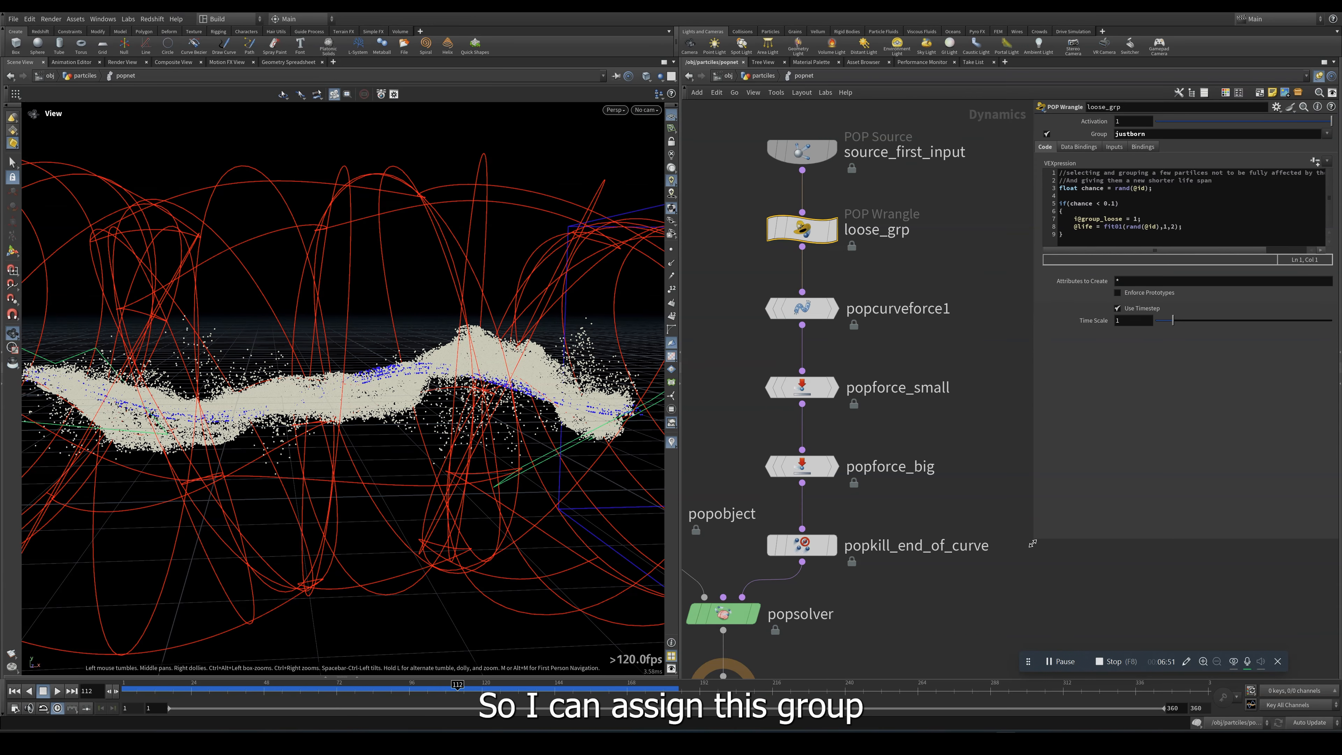
Widen the loose_grp wrangle's parameter display and examine the code lines that assign the loose group and the shorter particle life.
left_click_drag(1032, 543, 987, 544)
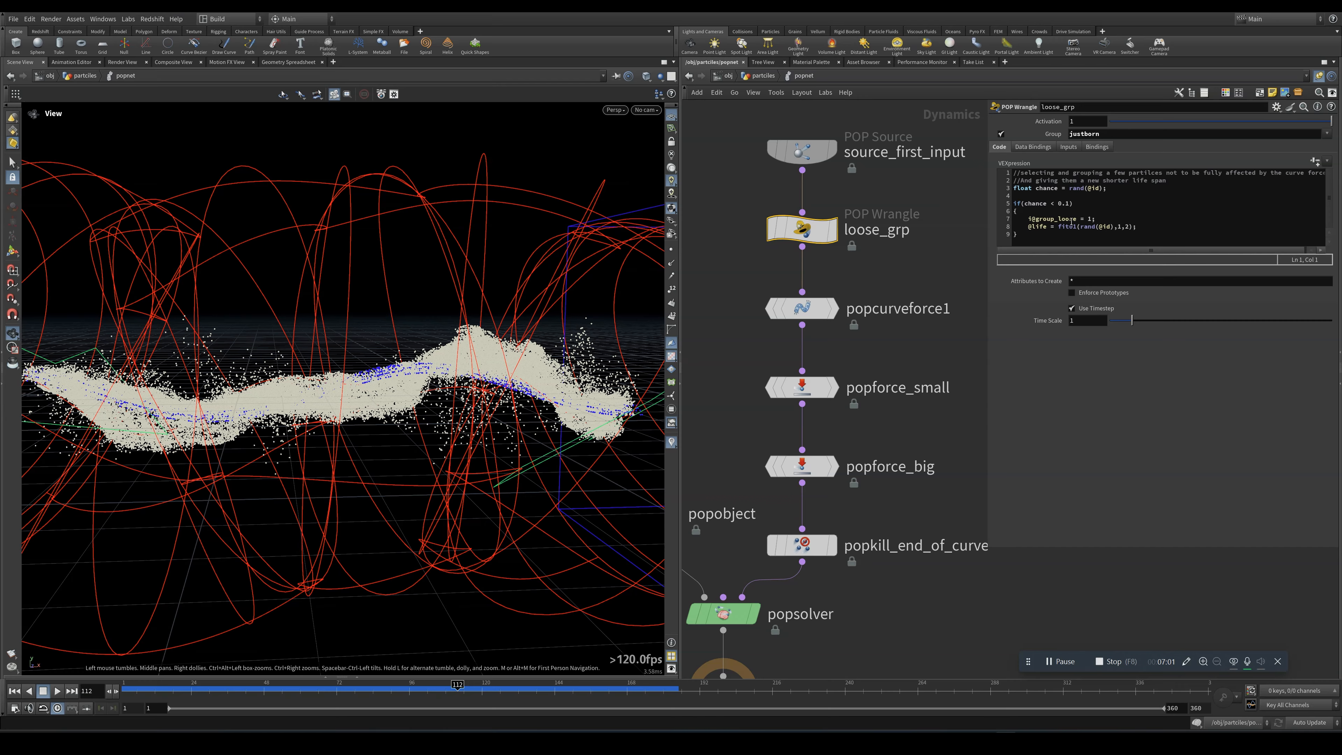
left_click_drag(1036, 218, 1074, 219)
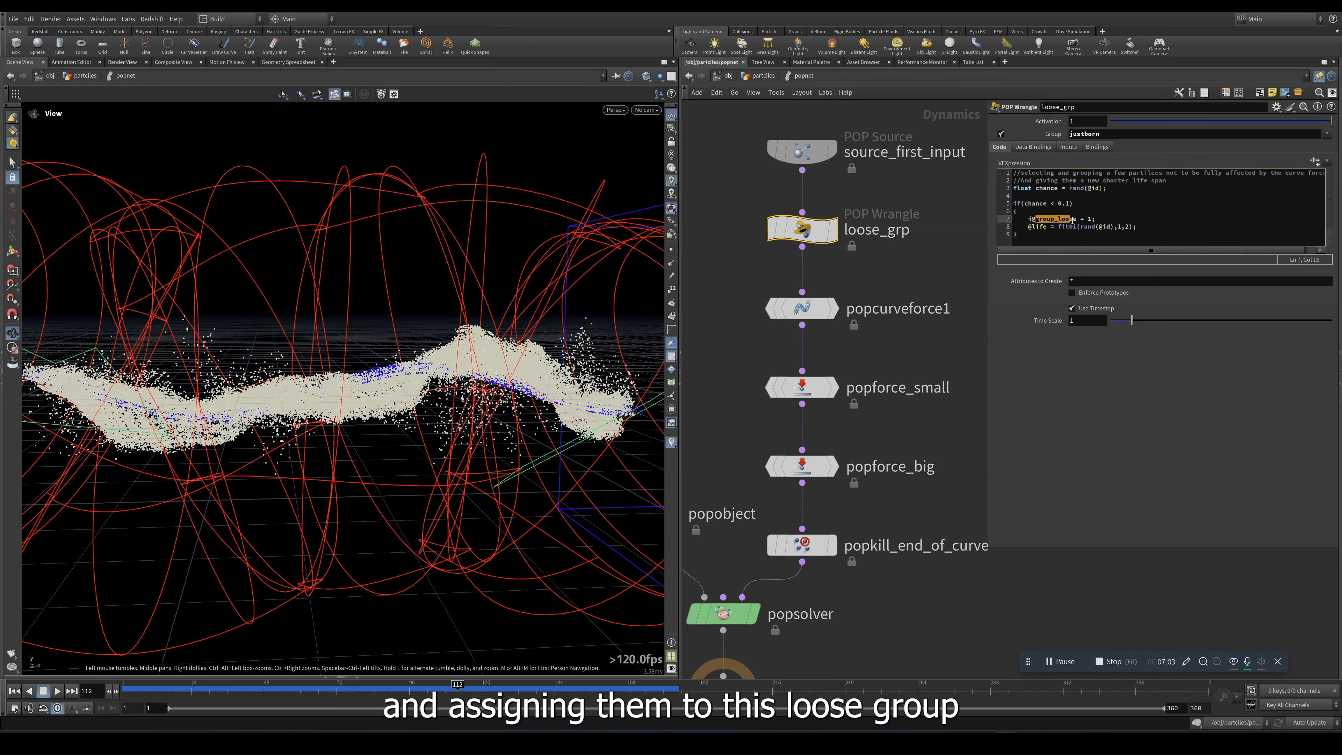
left_click(1080, 219)
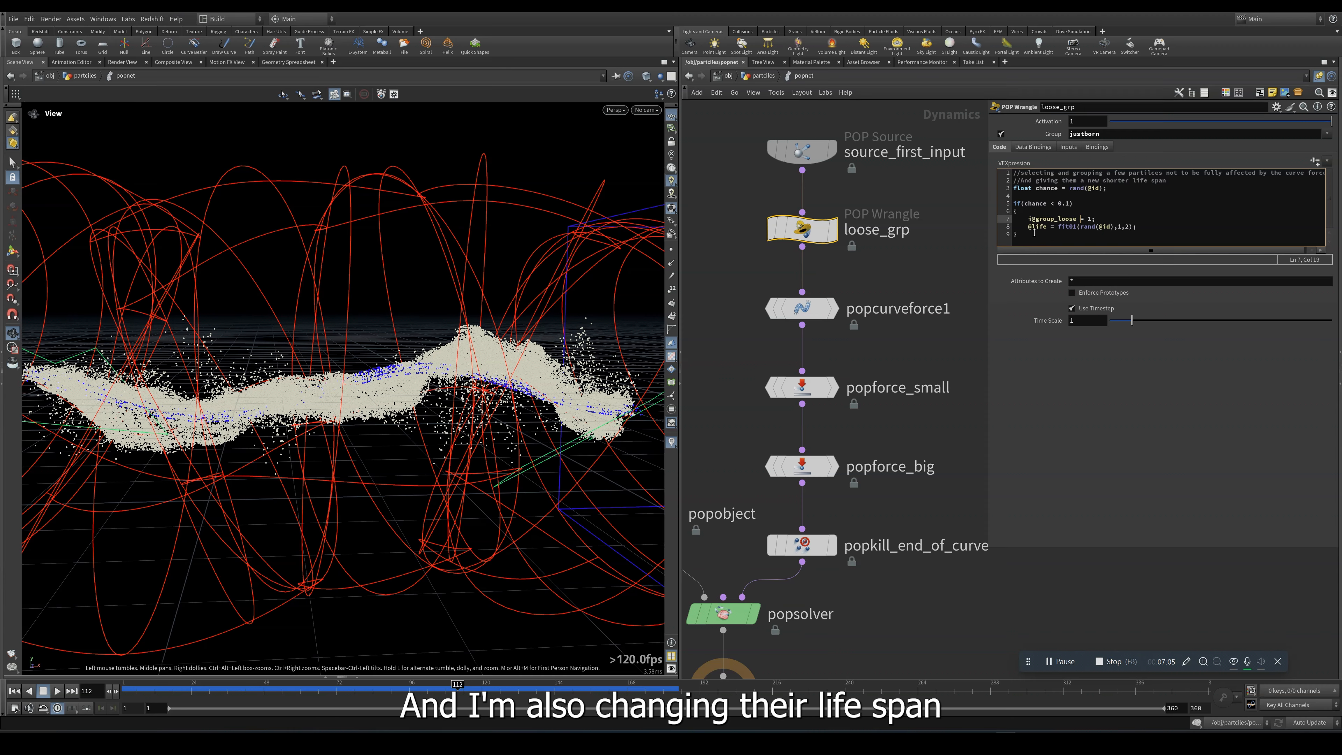
left_click_drag(1027, 229, 1040, 231)
left_click(1045, 232)
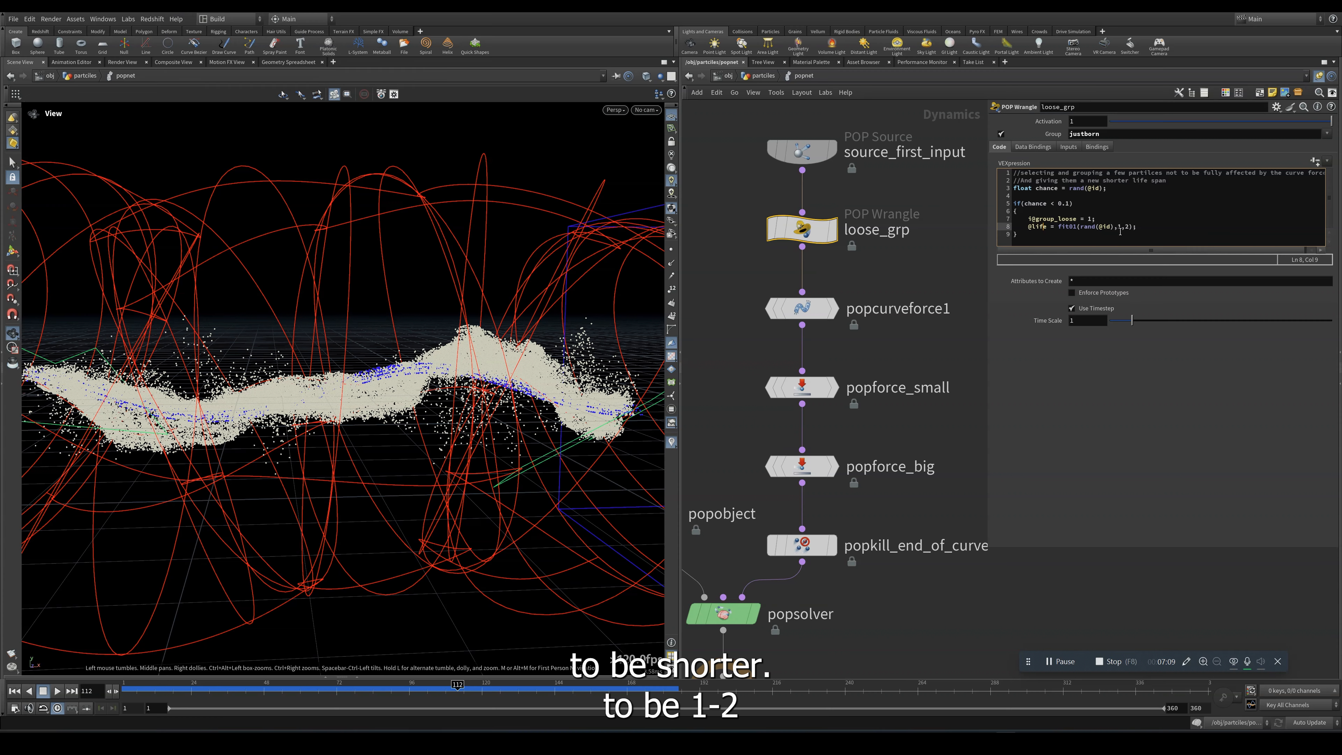
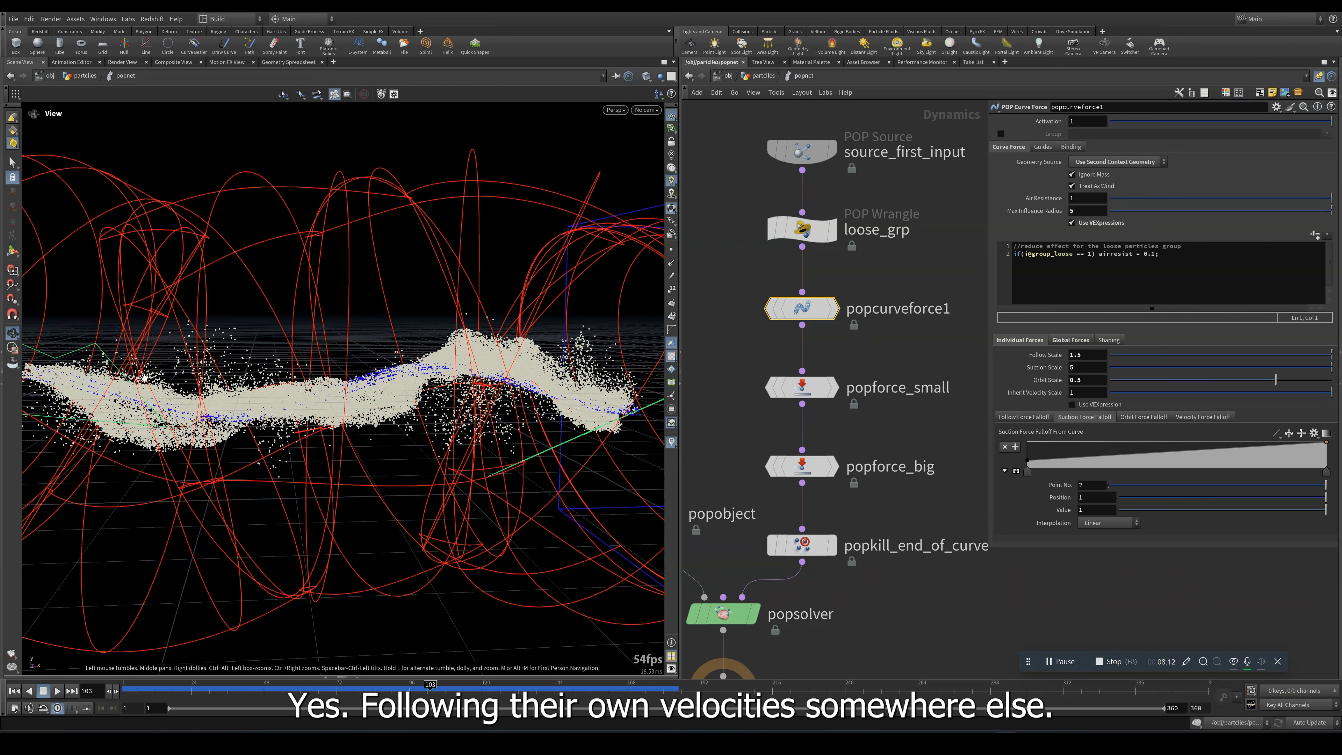
Try an airresist value of 0.75 for the loose group in popcurveforce1's VEXpression and replay the simulation from the first frame.
left_click_drag(407, 688, 469, 686)
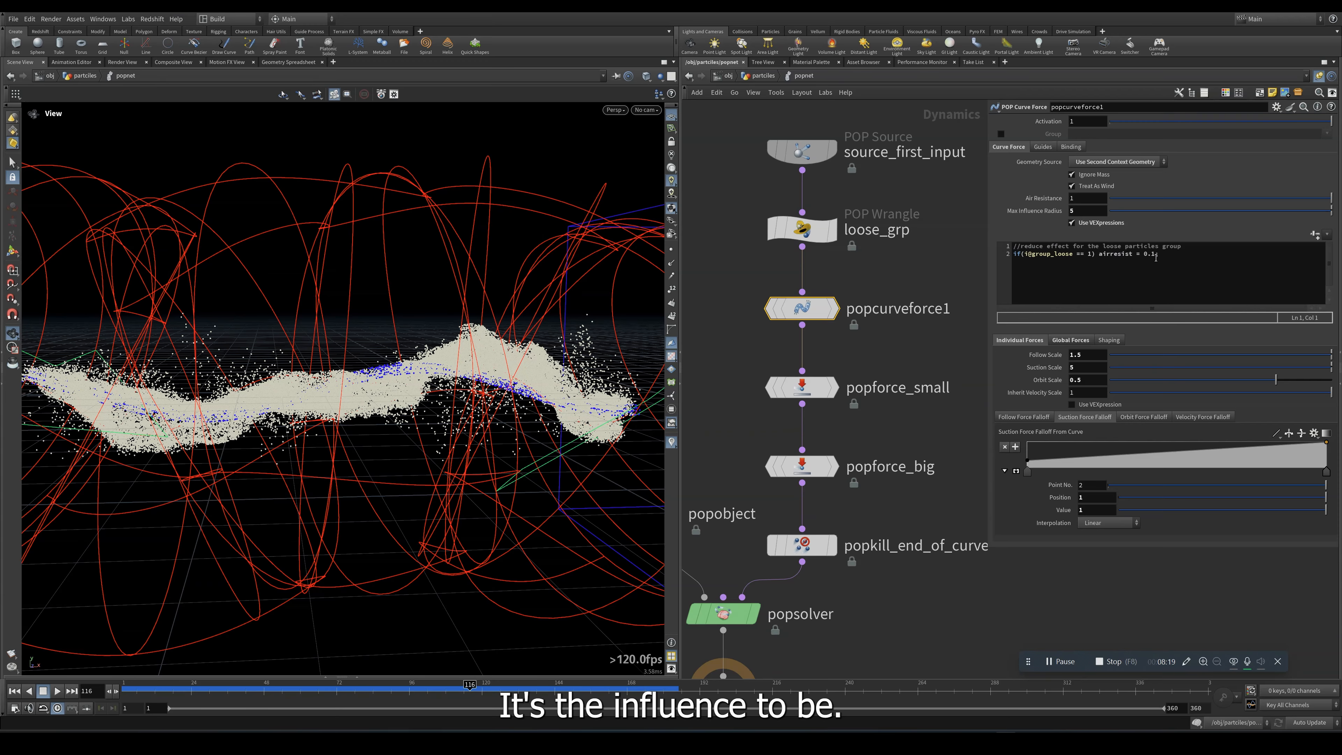
double_click(1146, 257)
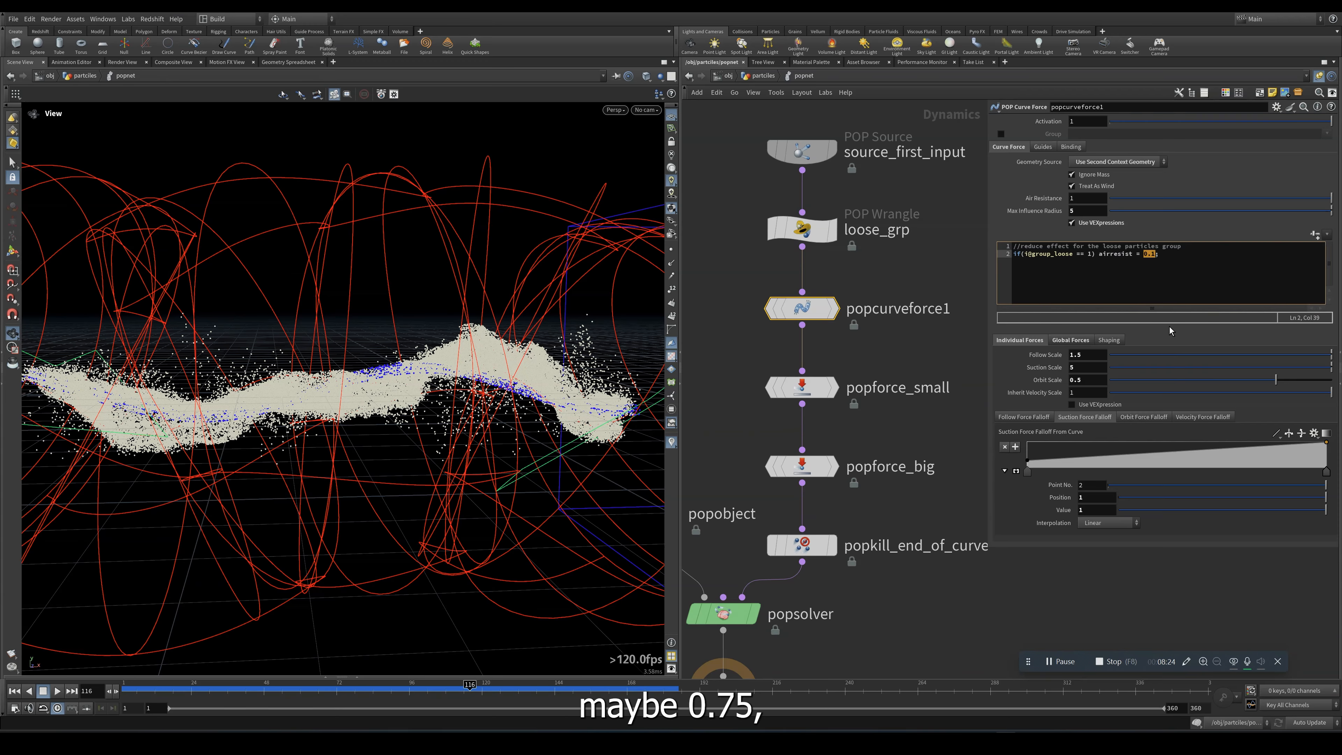
type("0.75")
left_click(916, 283)
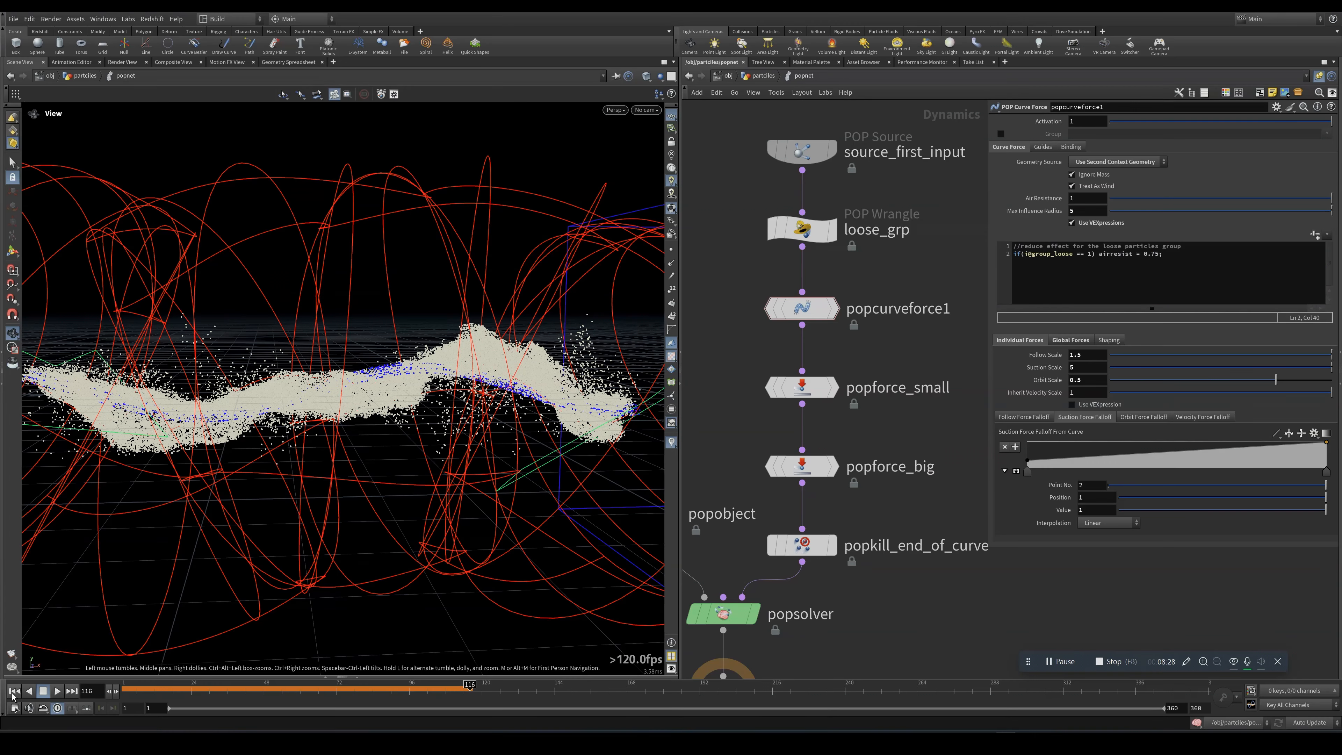
left_click(14, 691)
left_click(58, 691)
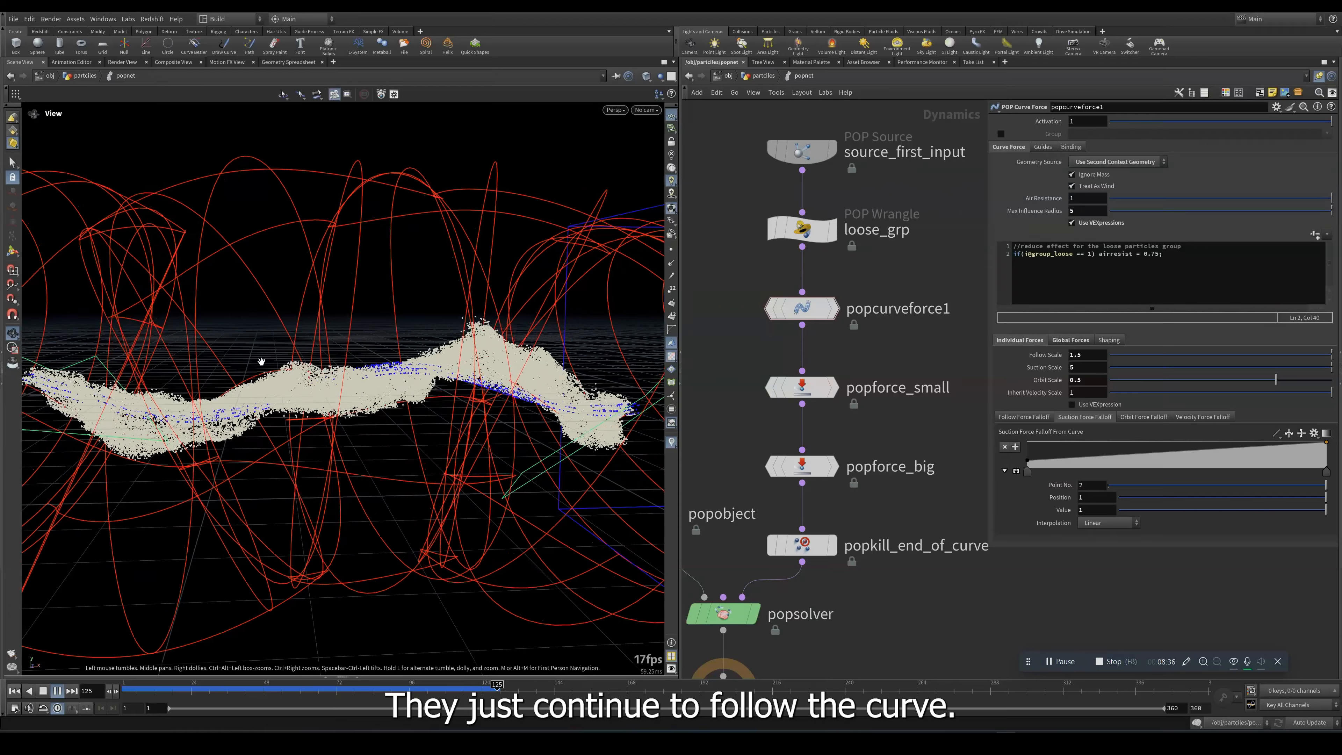
left_click(44, 690)
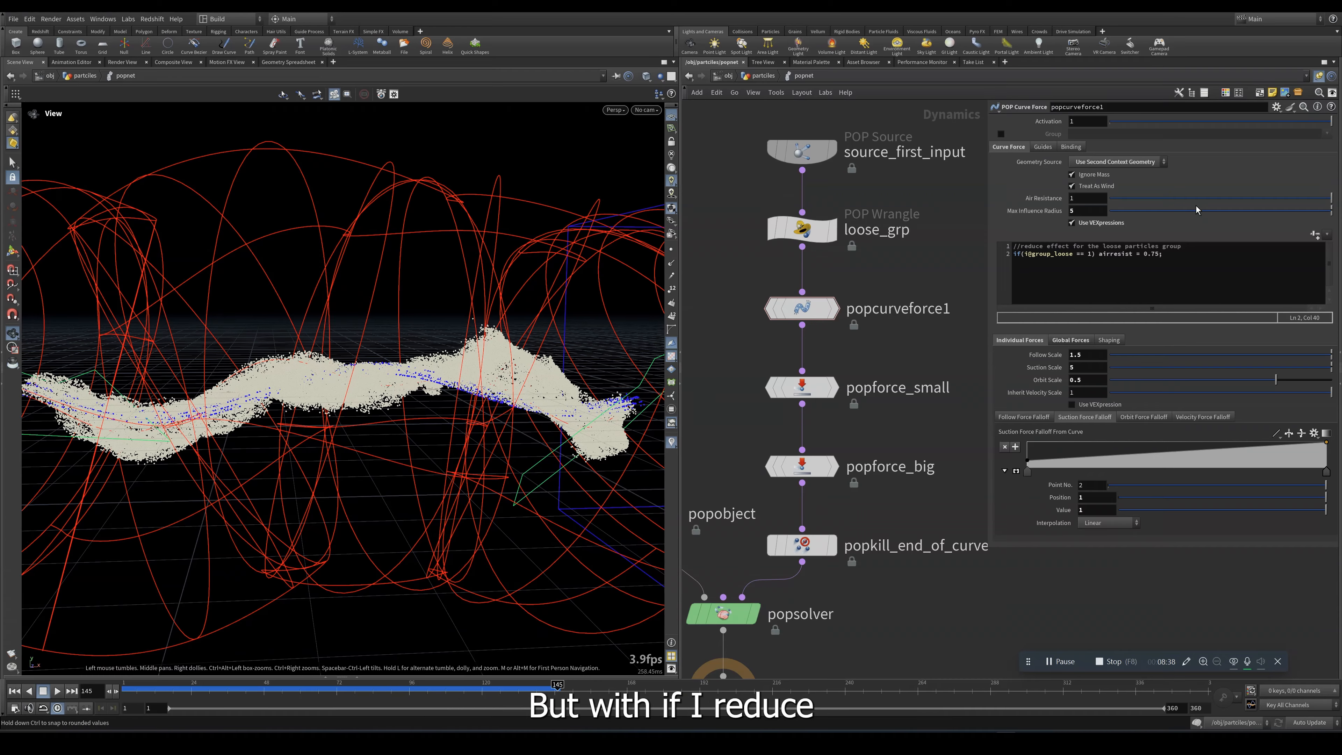
Set the loose group's airresist back to 0.1 in popcurveforce1's VEXpression and replay the simulation from the start.
left_click(1157, 259)
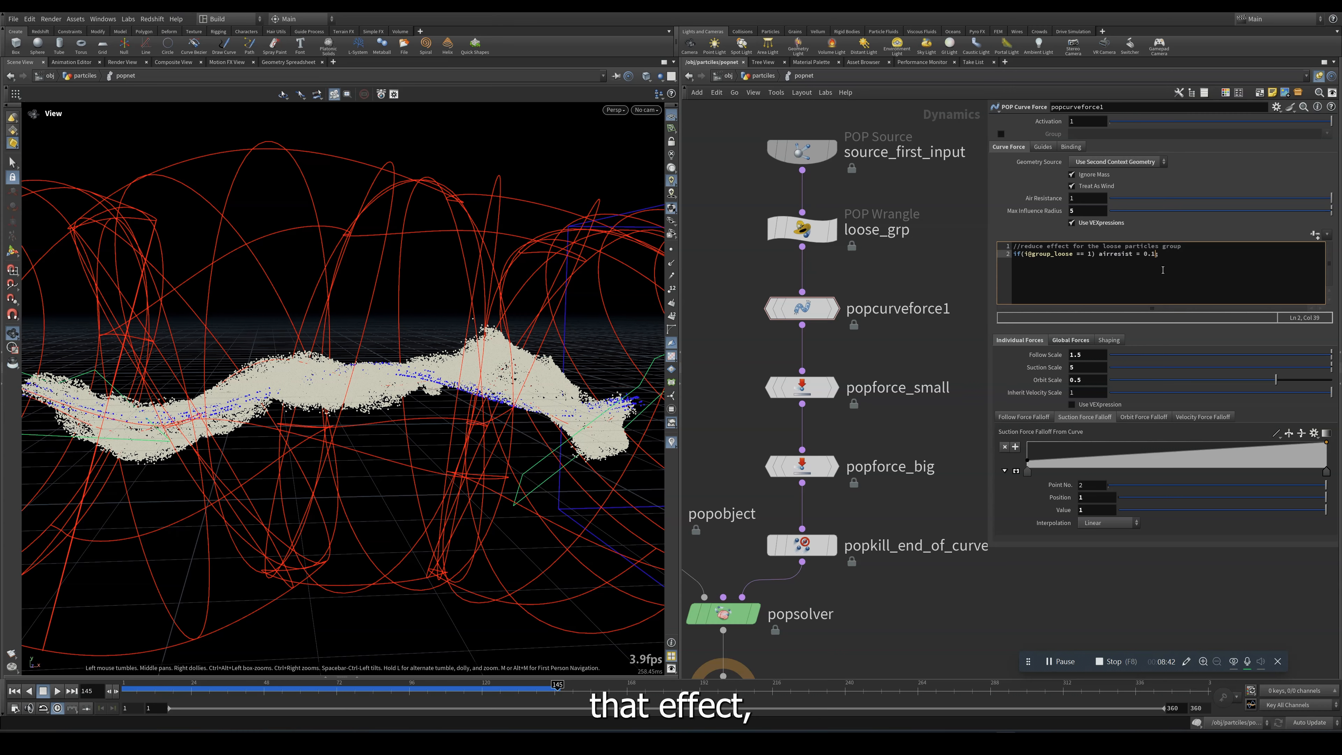
left_click(945, 284)
left_click(15, 691)
left_click(57, 690)
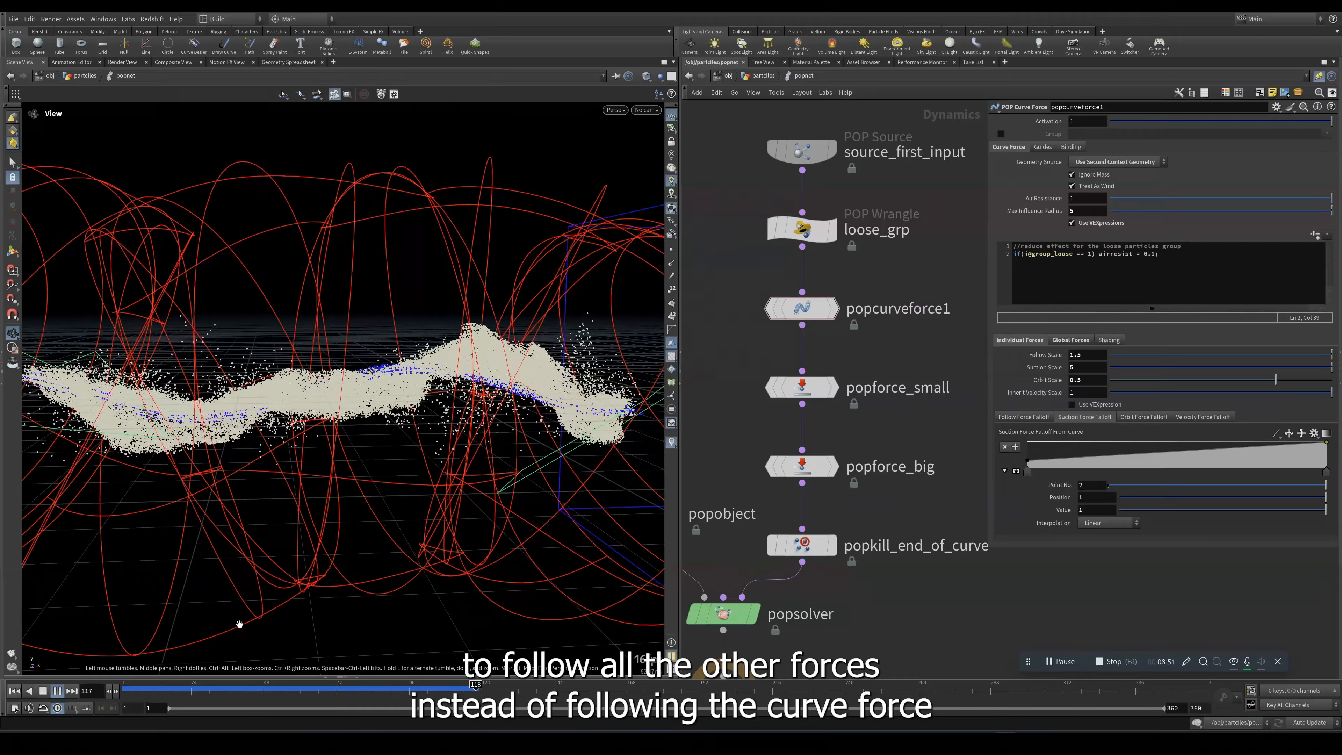
left_click(46, 691)
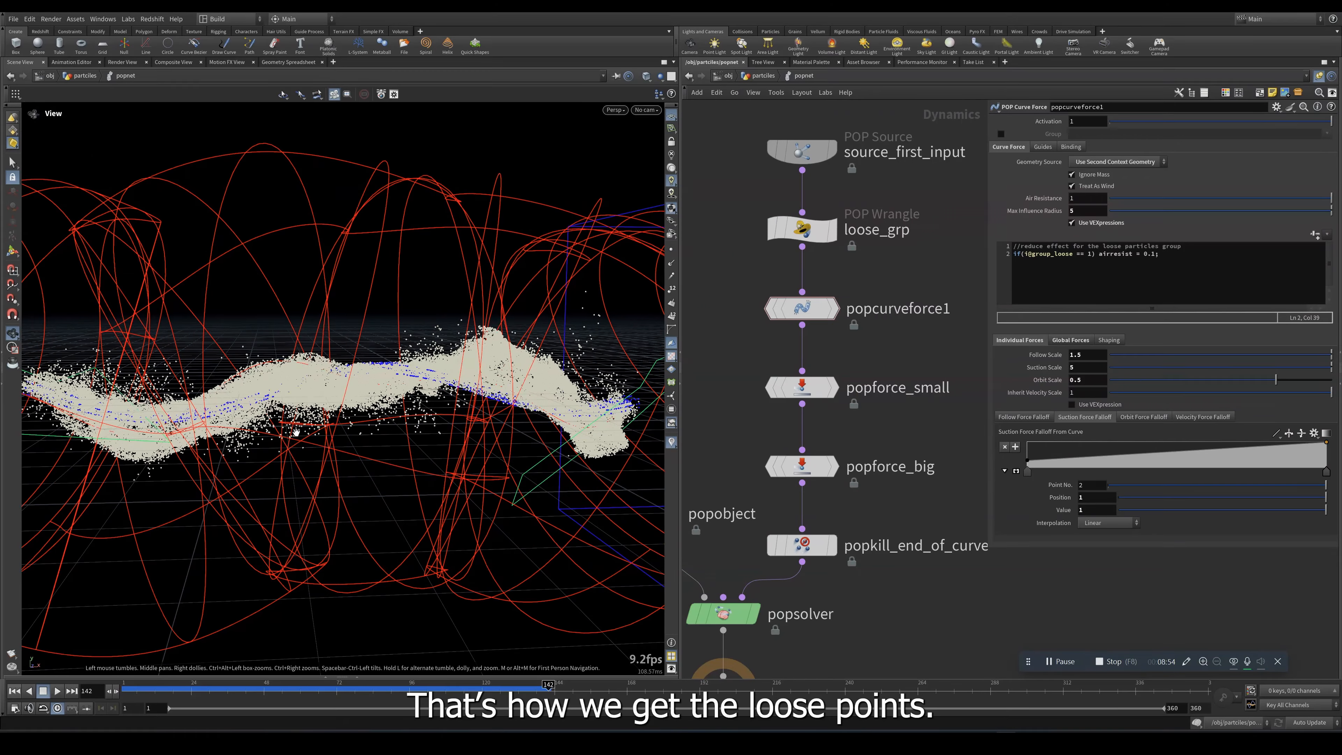
Select popforce_small and popforce_big in turn to compare their noise Amplitude and Swirl Size settings.
left_click_drag(722, 359, 891, 422)
middle_click_drag(931, 432, 933, 405)
left_click_drag(731, 340, 869, 465)
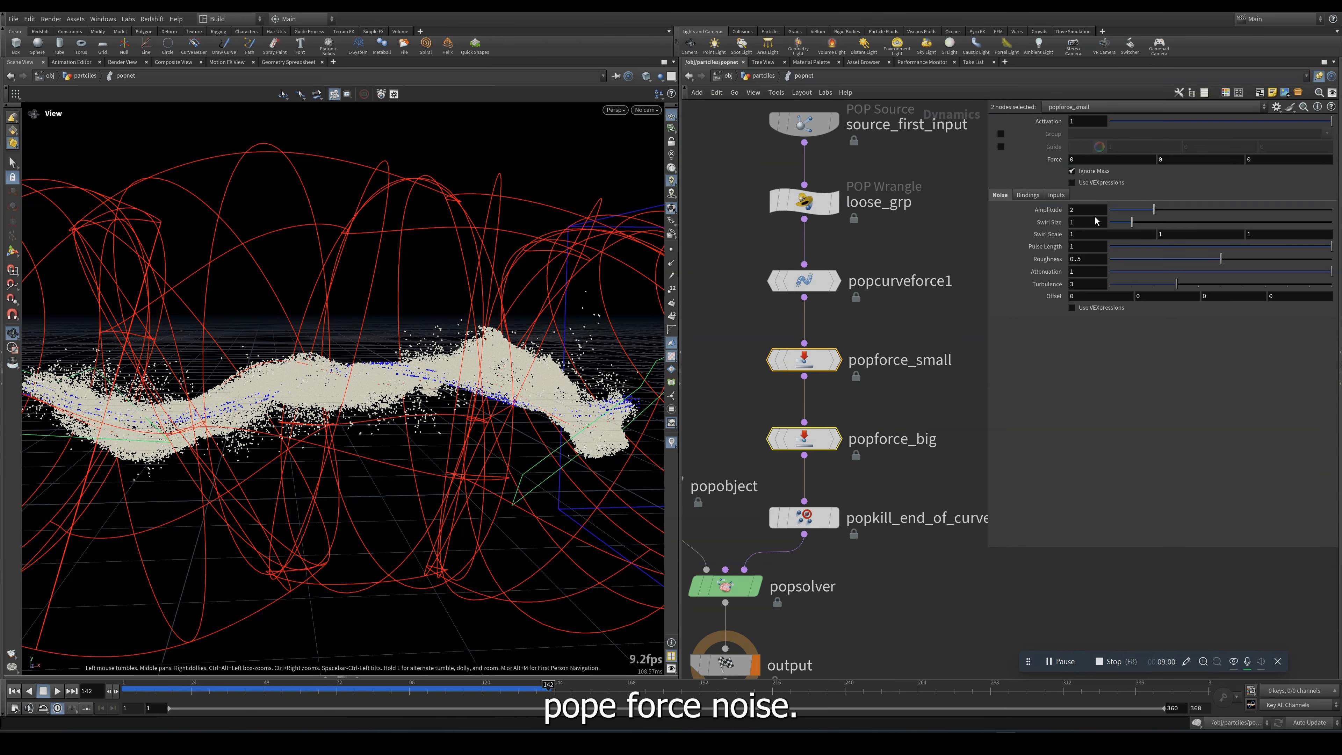
left_click_drag(759, 326, 879, 390)
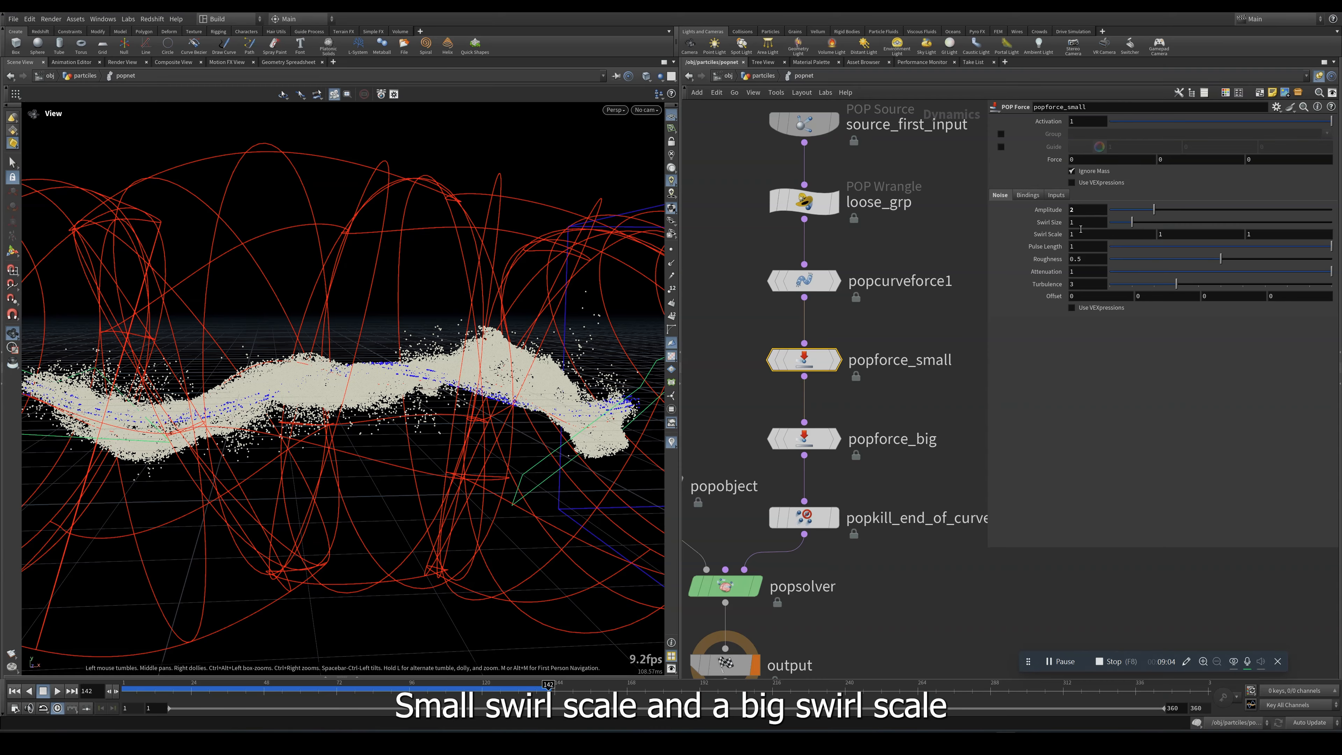
left_click_drag(728, 395, 891, 475)
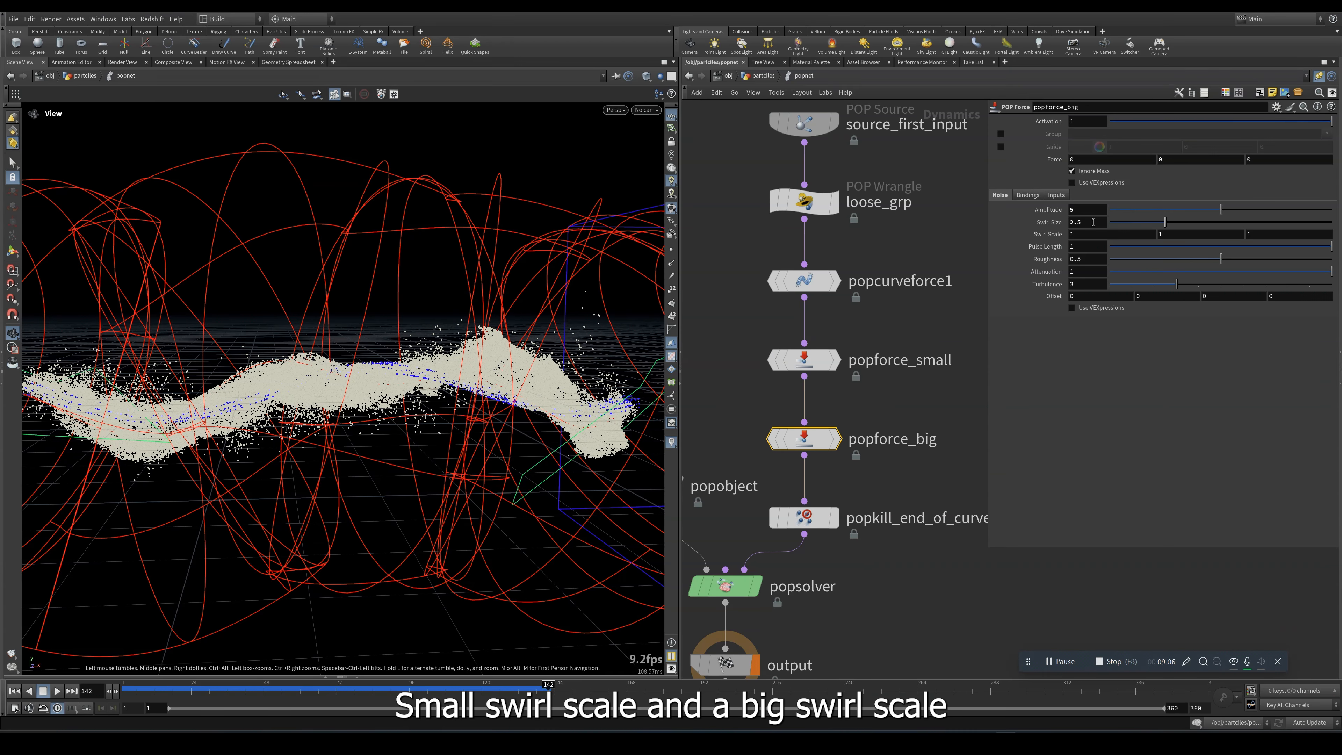
middle_click_drag(923, 474, 906, 393)
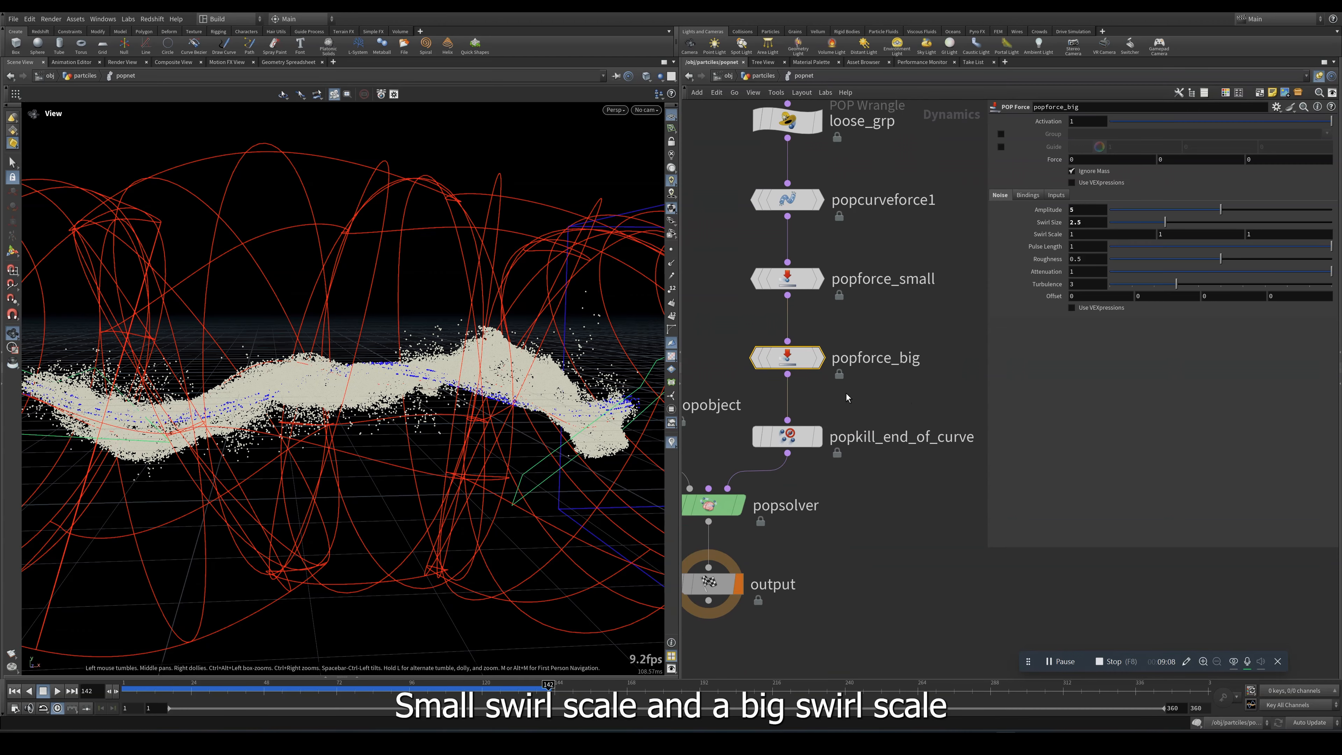
Select popkill_end_of_curve and examine its Bounding settings and the kill box around the end of the curve.
right_click_drag(464, 364, 412, 376)
middle_click_drag(412, 375, 334, 391)
left_click_drag(755, 398, 885, 483)
middle_click_drag(571, 389, 426, 410)
left_click_drag(413, 404, 375, 461)
middle_click_drag(214, 391, 392, 400)
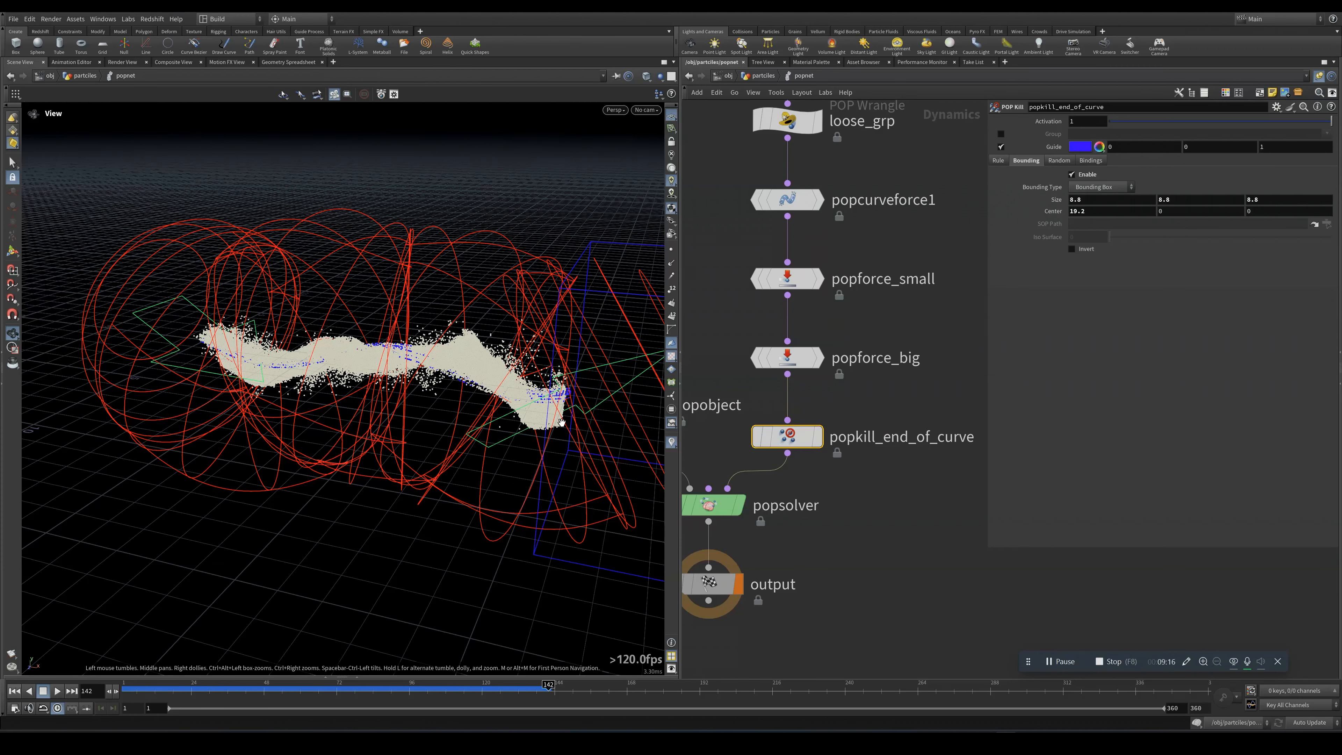
left_click_drag(377, 401, 344, 391)
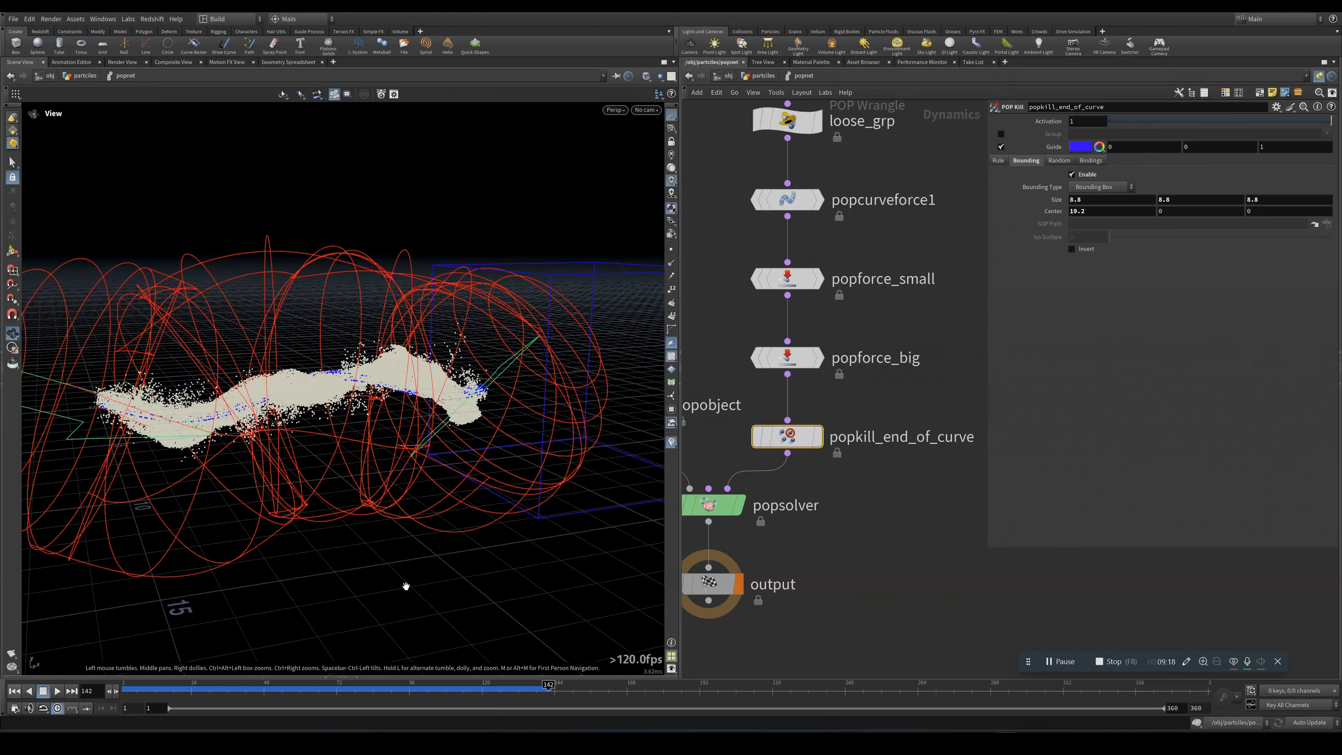
mouse_move(356, 696)
left_mouse_down()
mouse_move(217, 696)
mouse_move(350, 697)
left_mouse_up()
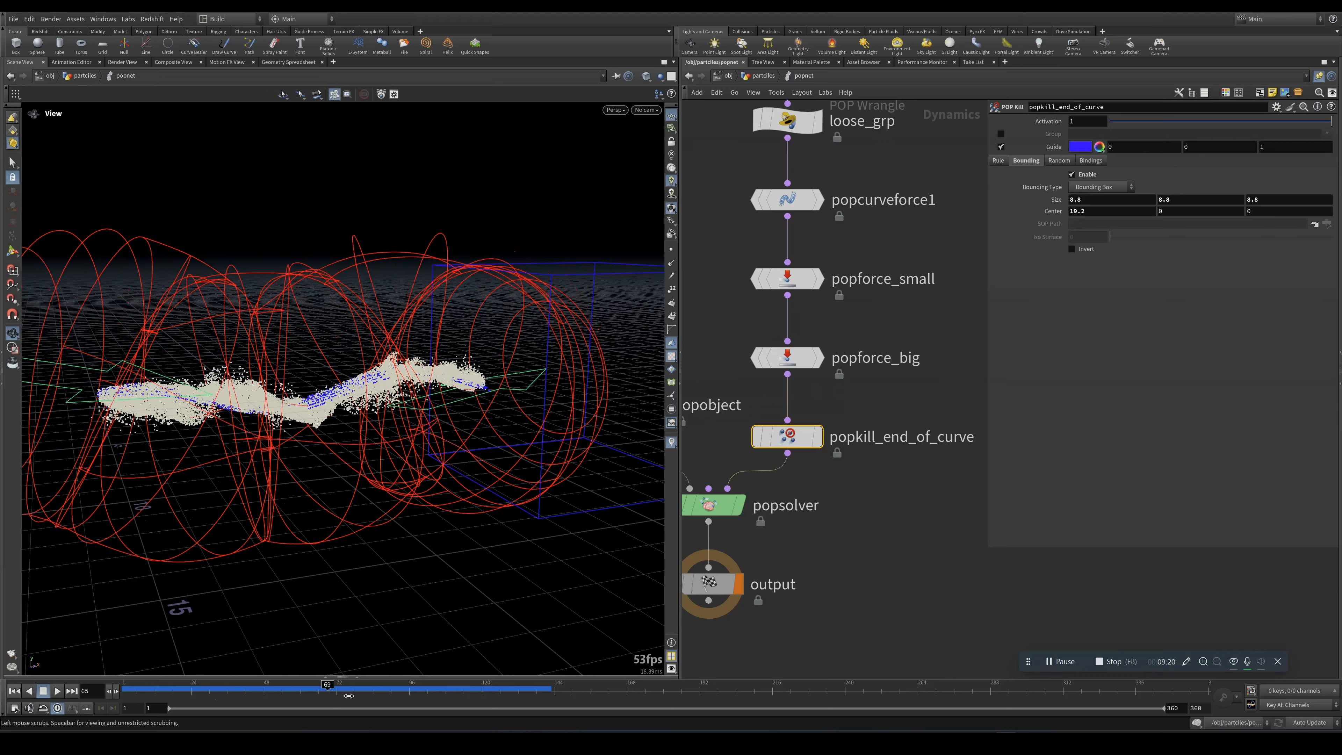
Select popsolver to examine its Substeps settings, including Time Scale, and scrub the simulation to frame 90.
scroll(813, 247, "down", 2)
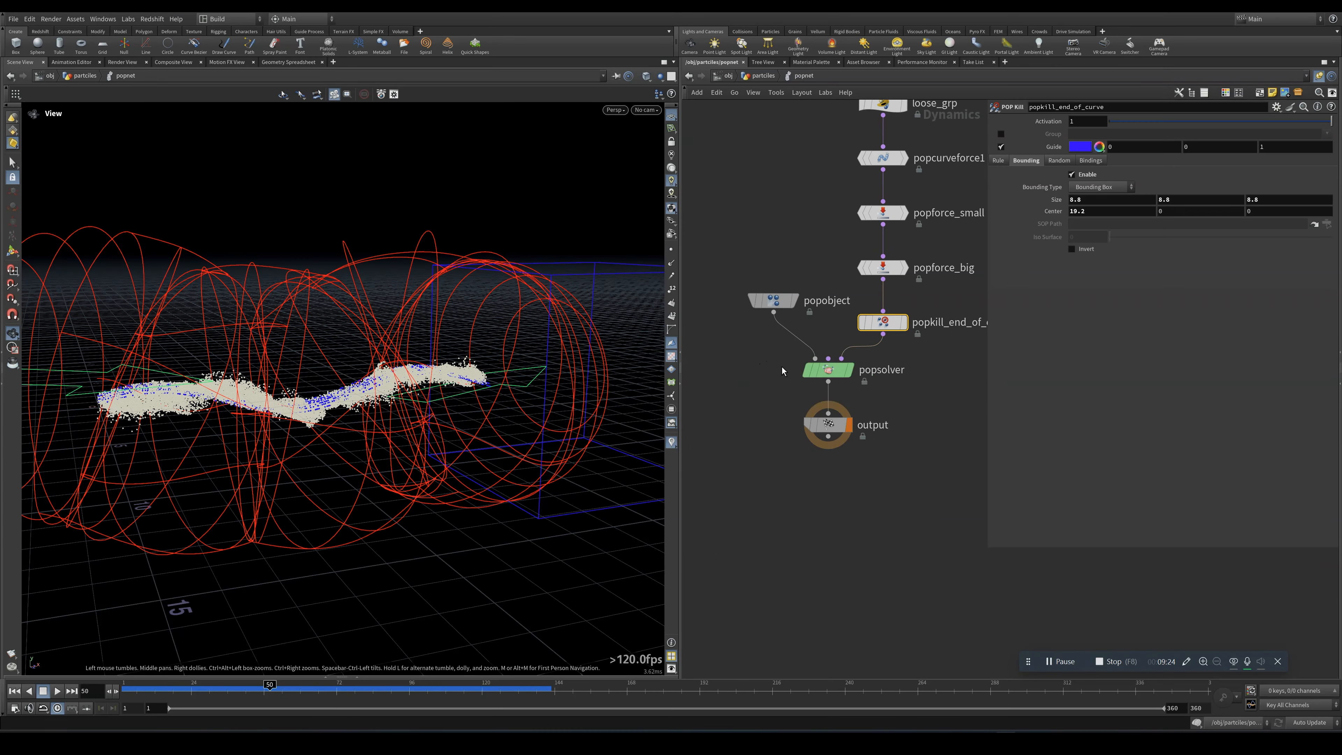
left_click(824, 370)
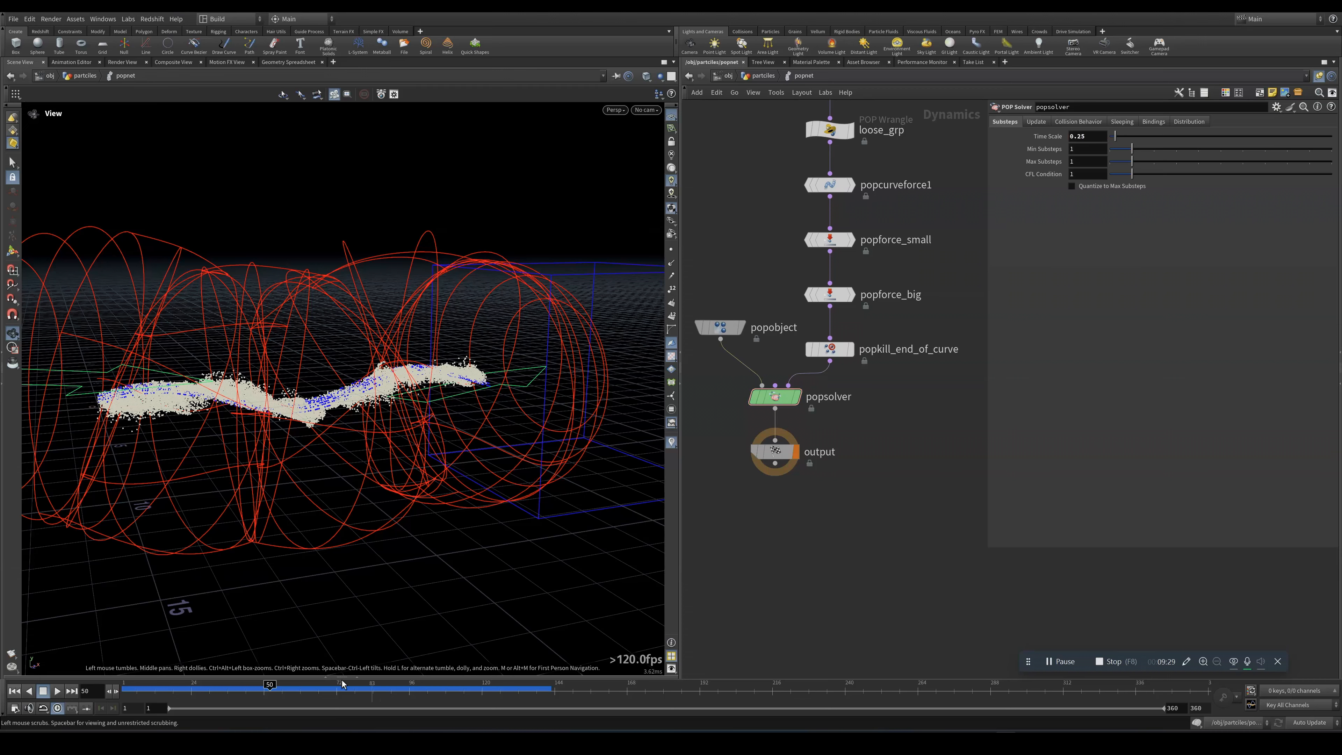
left_click_drag(501, 697, 157, 690)
Return to the particles network and select attribdelete1 to examine which point attributes it keeps.
left_click(763, 75)
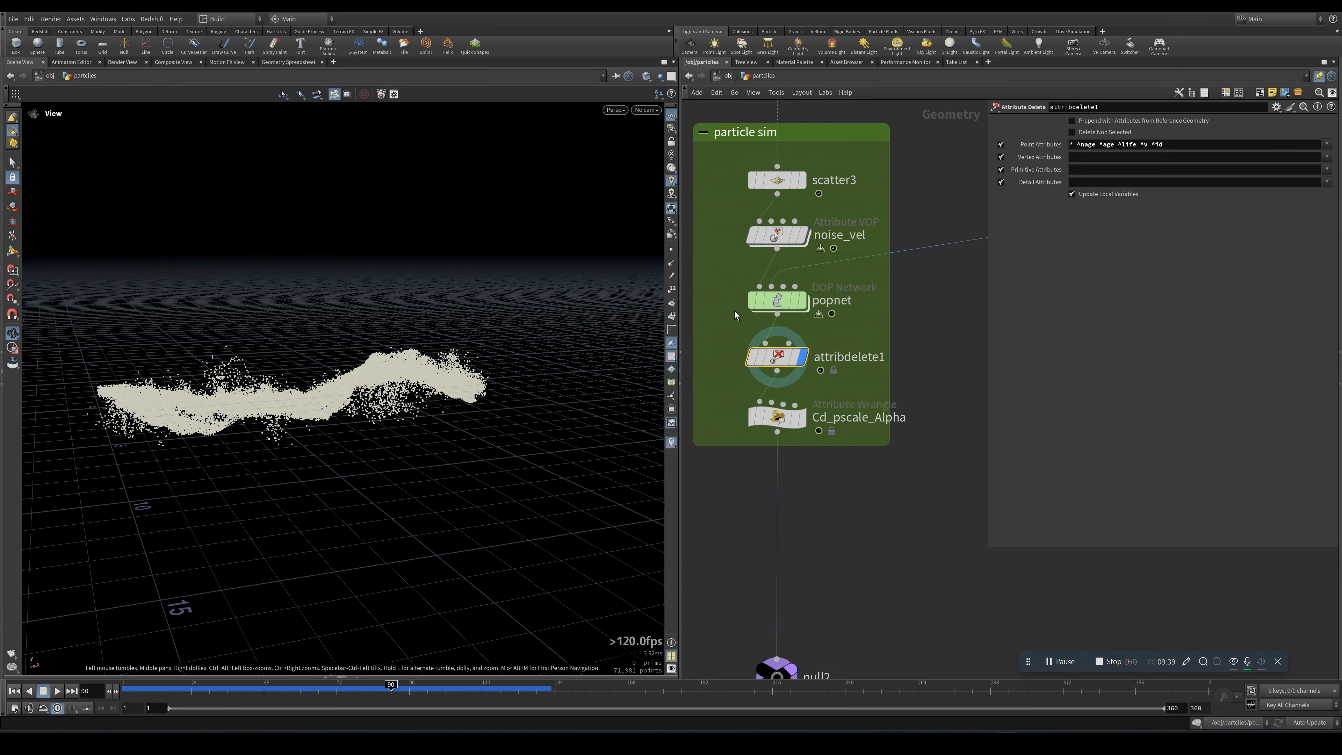
left_click_drag(734, 337, 813, 369)
right_click_drag(272, 406, 372, 395)
left_click_drag(372, 363, 264, 402)
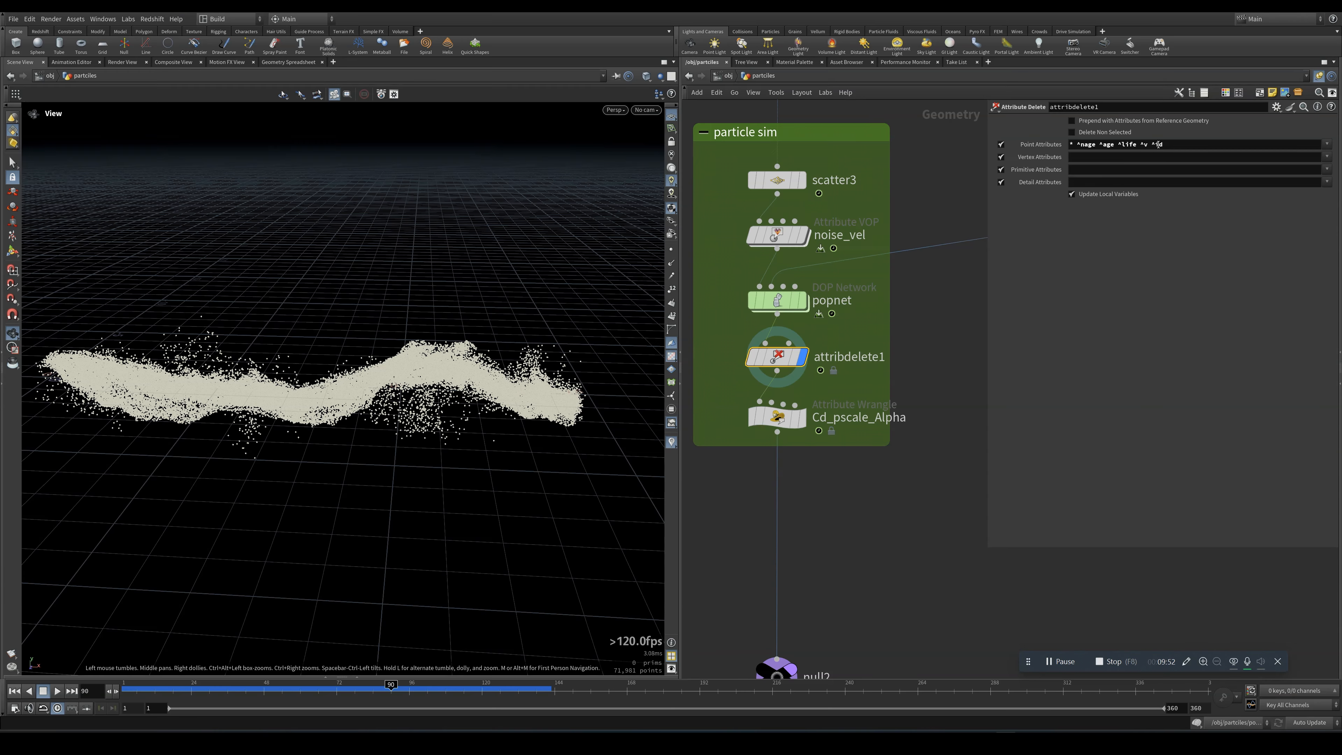
Display the Cd_pscale_Alpha wrangle's result and select the node to inspect the coloured particles.
middle_click_drag(882, 569, 864, 454)
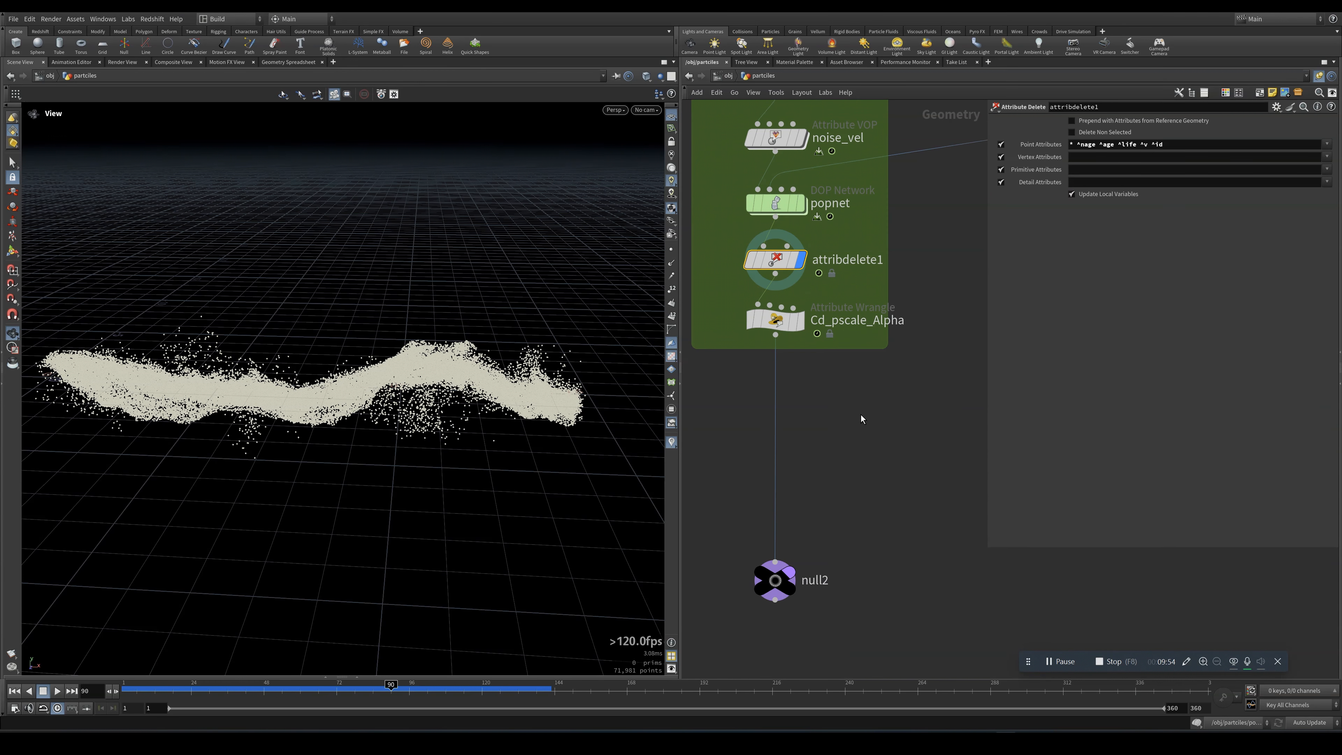
left_click(803, 321)
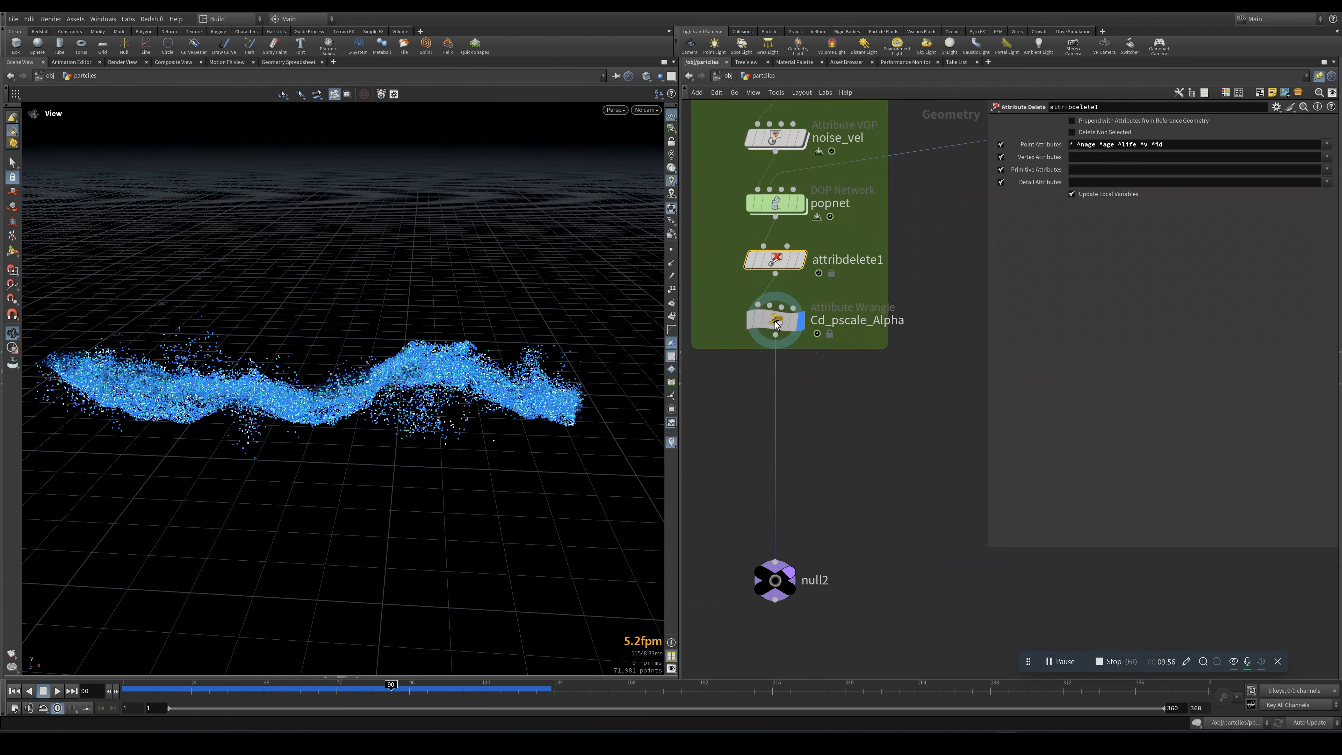
left_click_drag(259, 408, 268, 365)
middle_click_drag(322, 406, 317, 408)
middle_click_drag(488, 380, 478, 388)
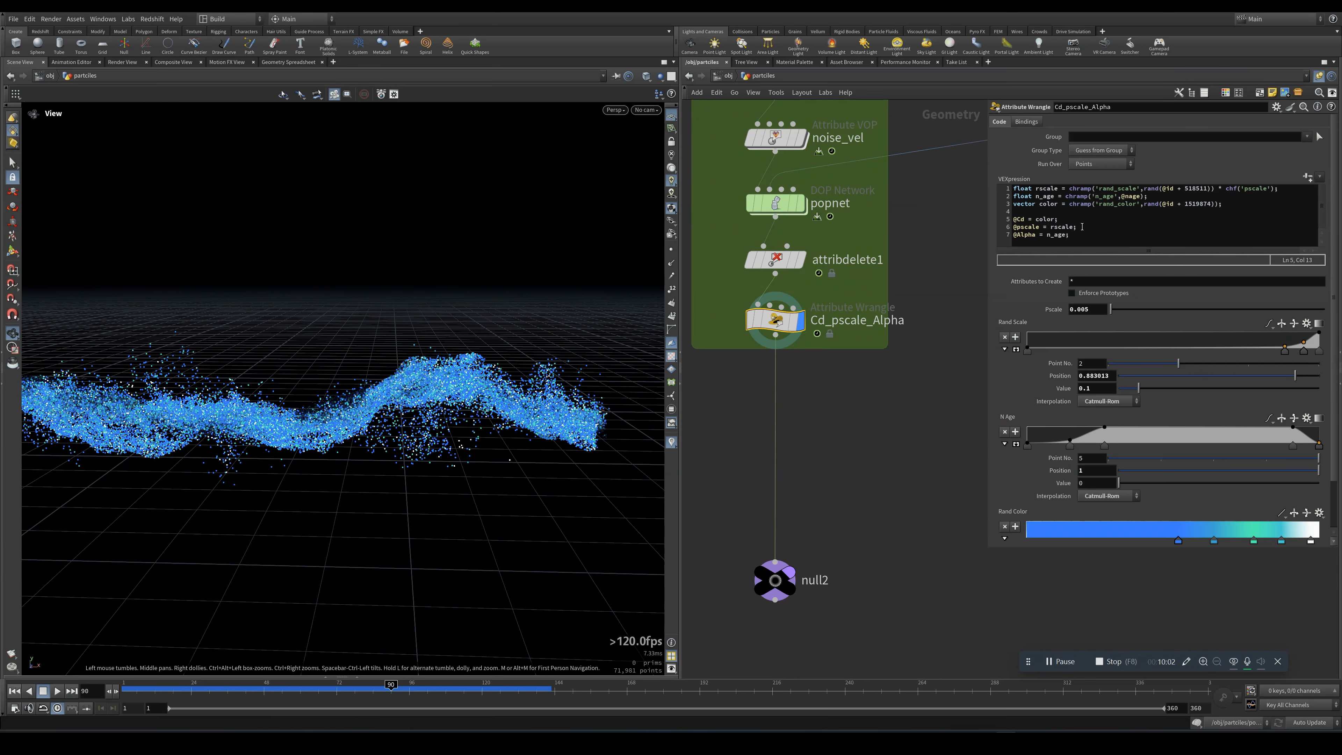
left_click_drag(1063, 220, 1005, 220)
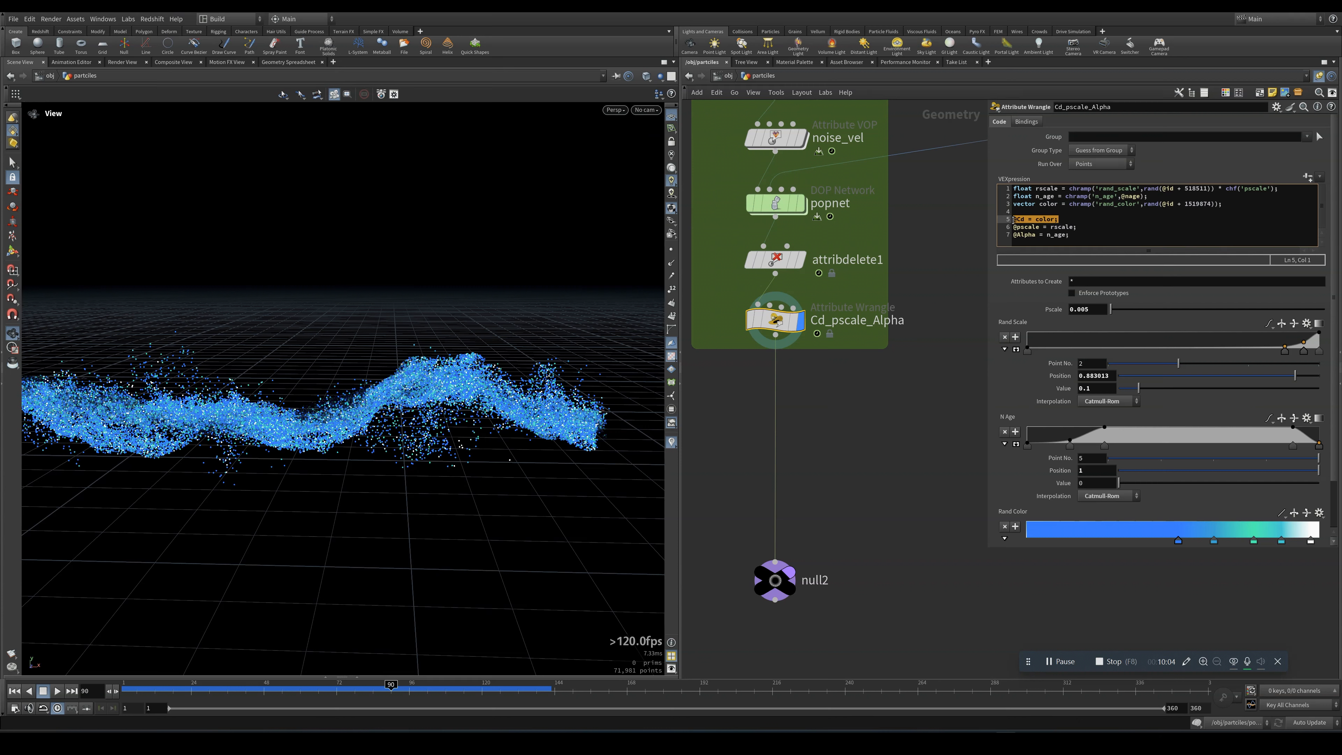
left_click(1054, 204)
left_click_drag(1143, 204, 1172, 207)
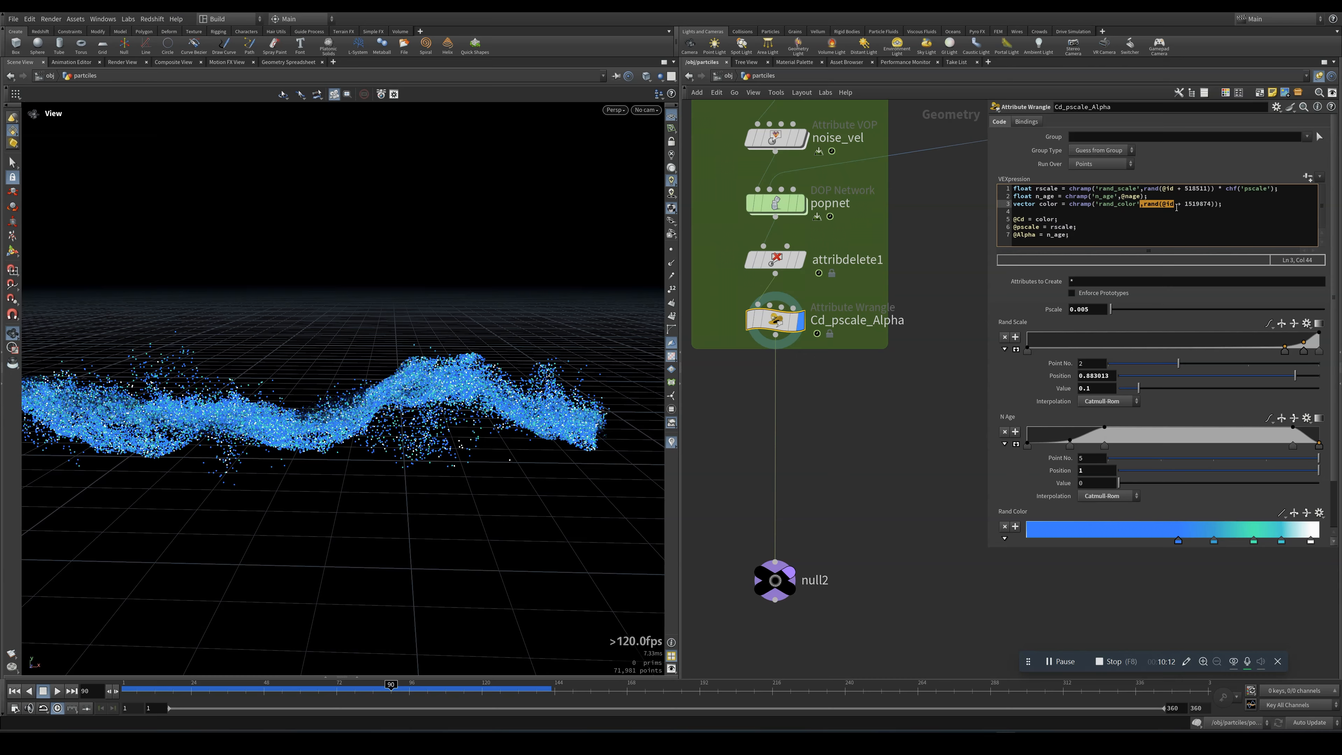
left_click_drag(1064, 205, 1134, 207)
left_click(1021, 208)
Try adjusting the Rand Color ramp, undo the change, and review the particle colours up to frame 95.
scroll(1122, 500, "down", 2)
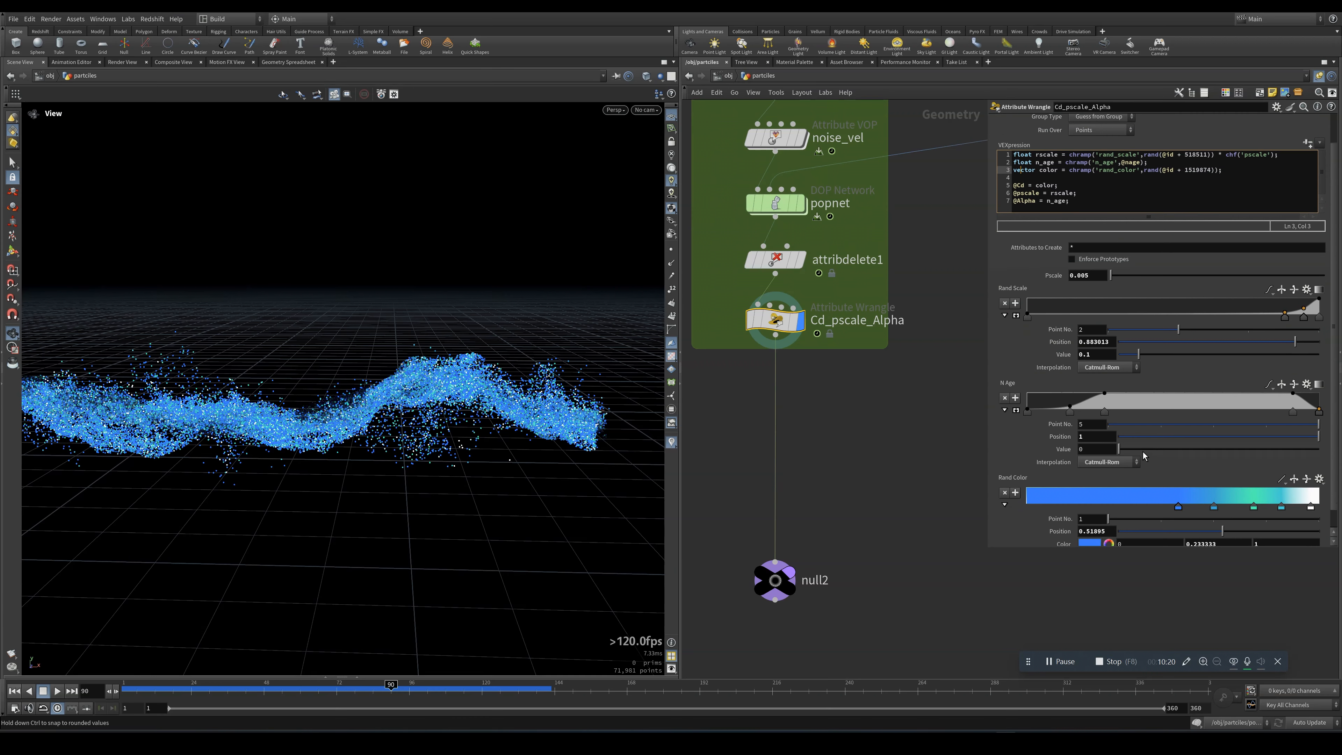
mouse_move(1178, 498)
left_mouse_down()
mouse_move(1031, 498)
mouse_move(1318, 486)
mouse_move(1167, 470)
mouse_move(1340, 472)
left_mouse_up()
key("ctrl+z")
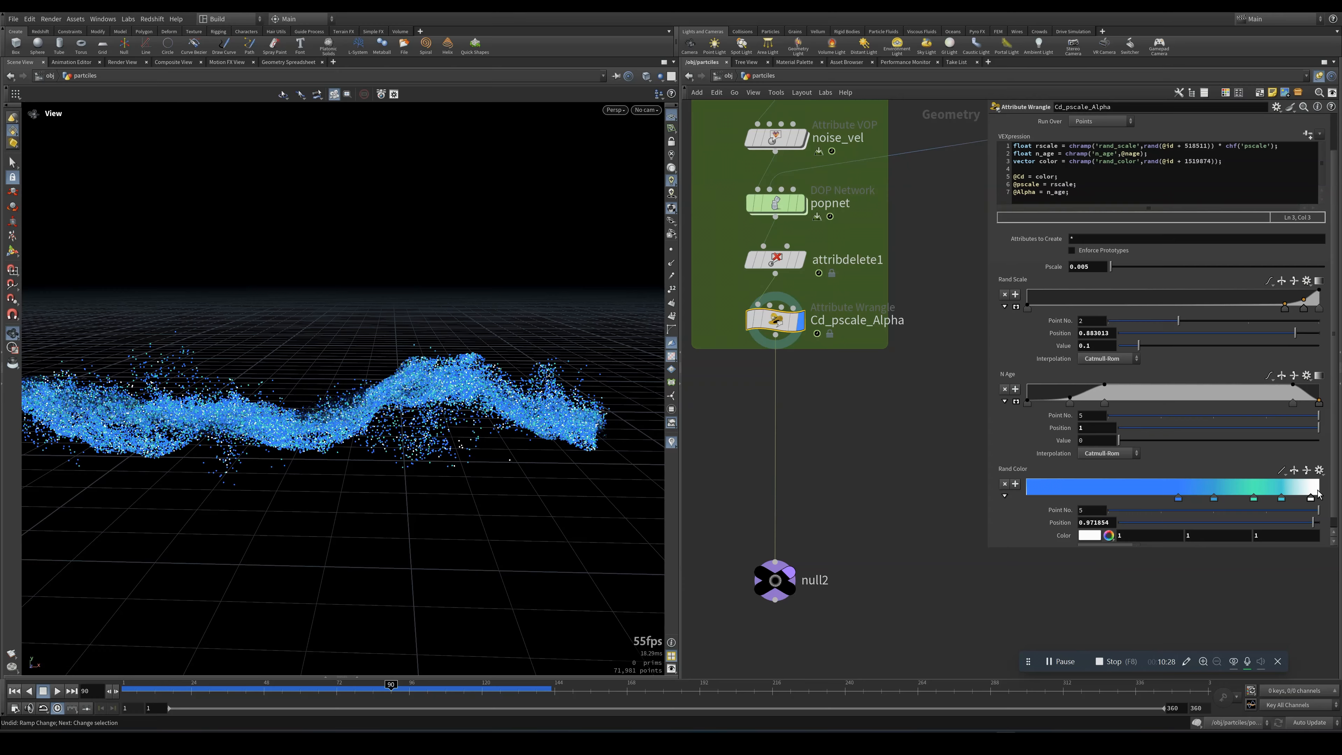
left_click_drag(344, 694, 407, 687)
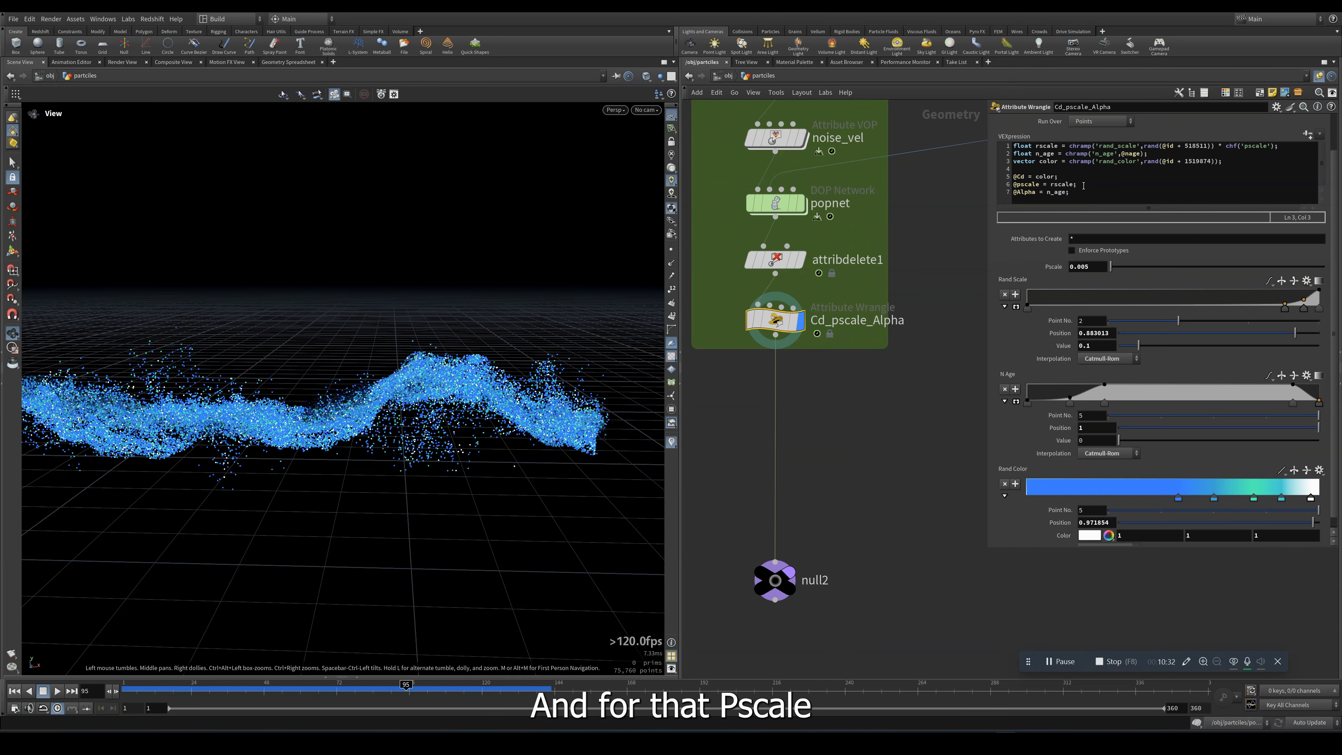
left_click_drag(1077, 184, 1007, 185)
scroll(1044, 178, "up", 1)
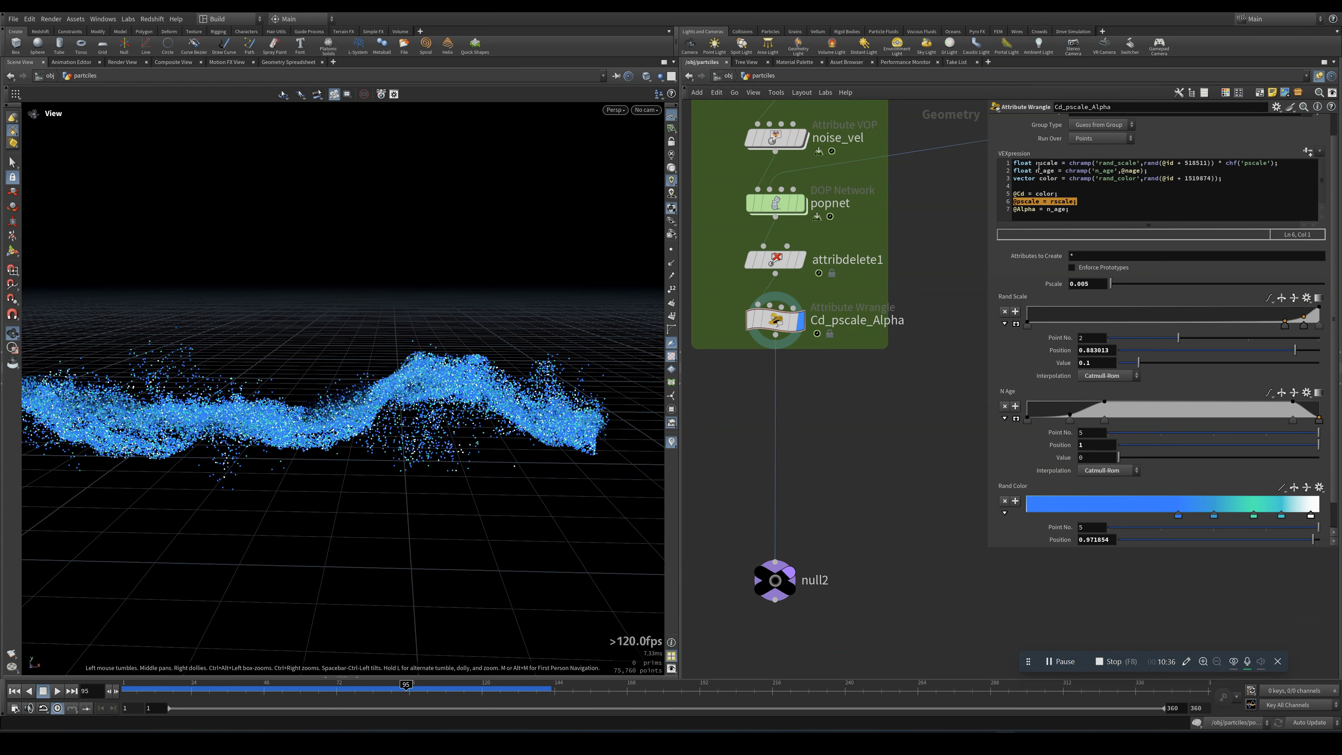
left_click(1069, 164)
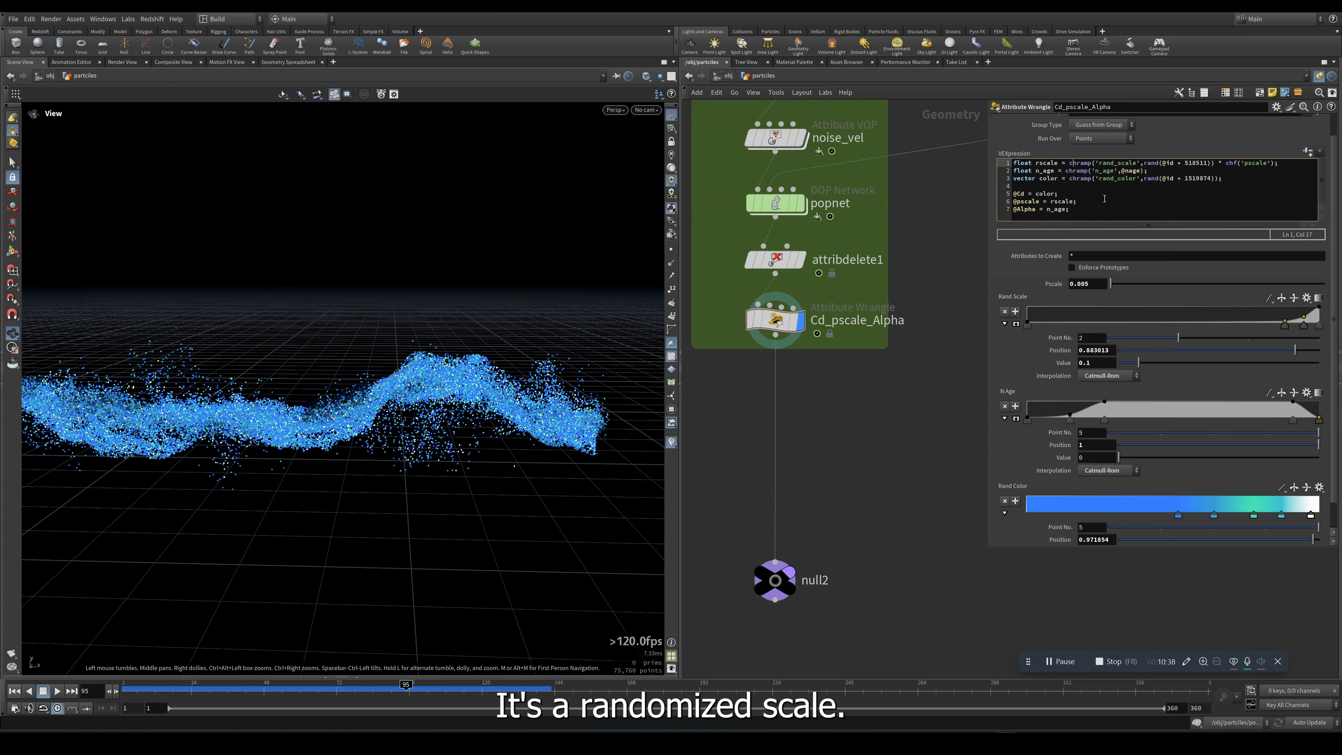
left_click_drag(1140, 164, 1183, 164)
left_click(1183, 163)
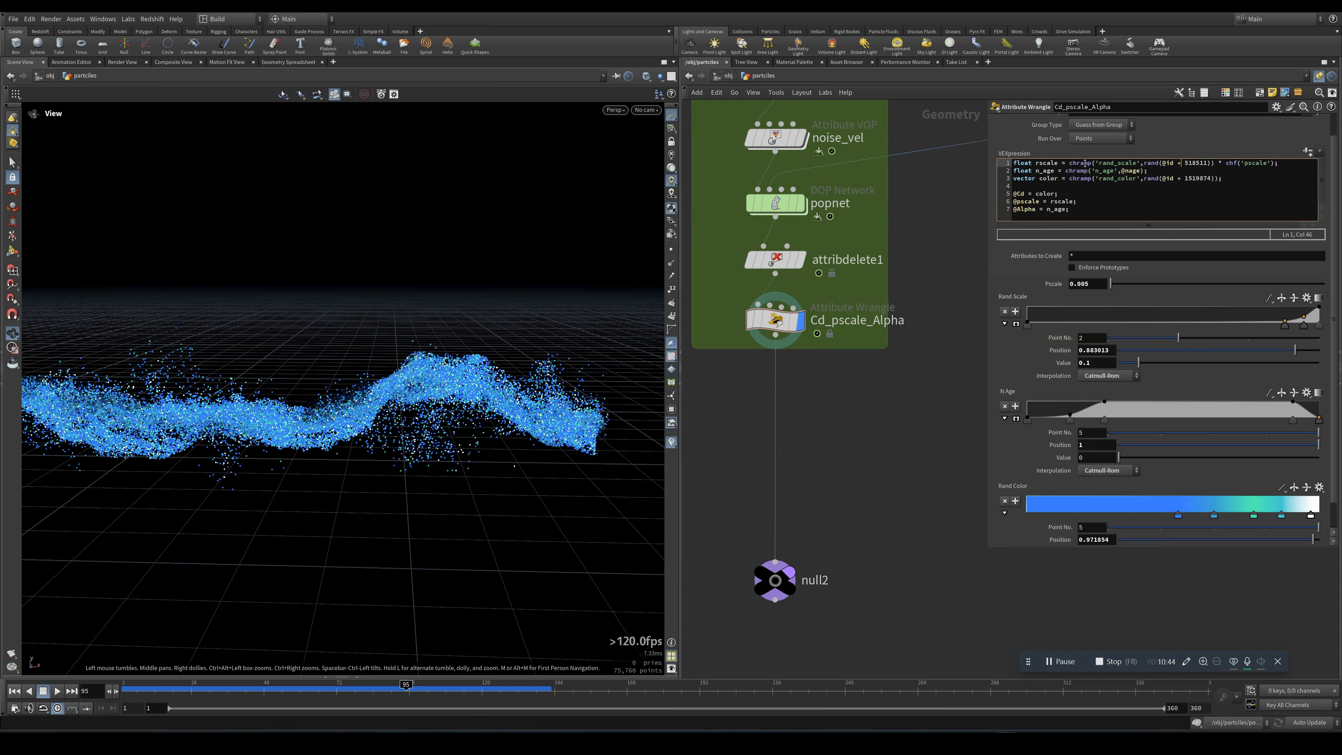
Examine the chf('pscale') multiplier in the rscale line, try adjusting the Pscale parameter, and undo the change.
left_click_drag(1070, 163, 1135, 165)
left_click_drag(1218, 164, 1277, 165)
mouse_move(1111, 285)
left_mouse_down()
mouse_move(1178, 286)
mouse_move(1136, 288)
left_mouse_up()
key("ctrl+z")
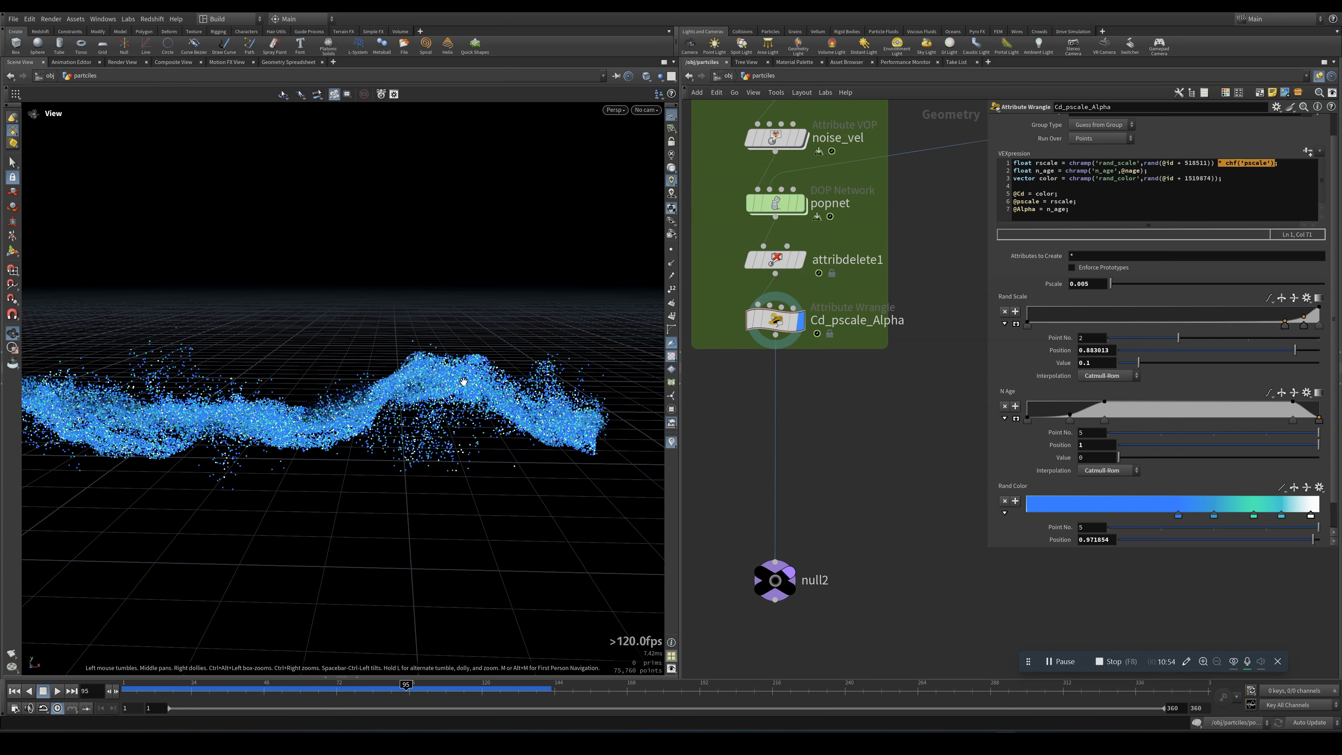
Set the viewport's display options to show particles as Discs.
key("d")
left_click(295, 397)
left_click(293, 447)
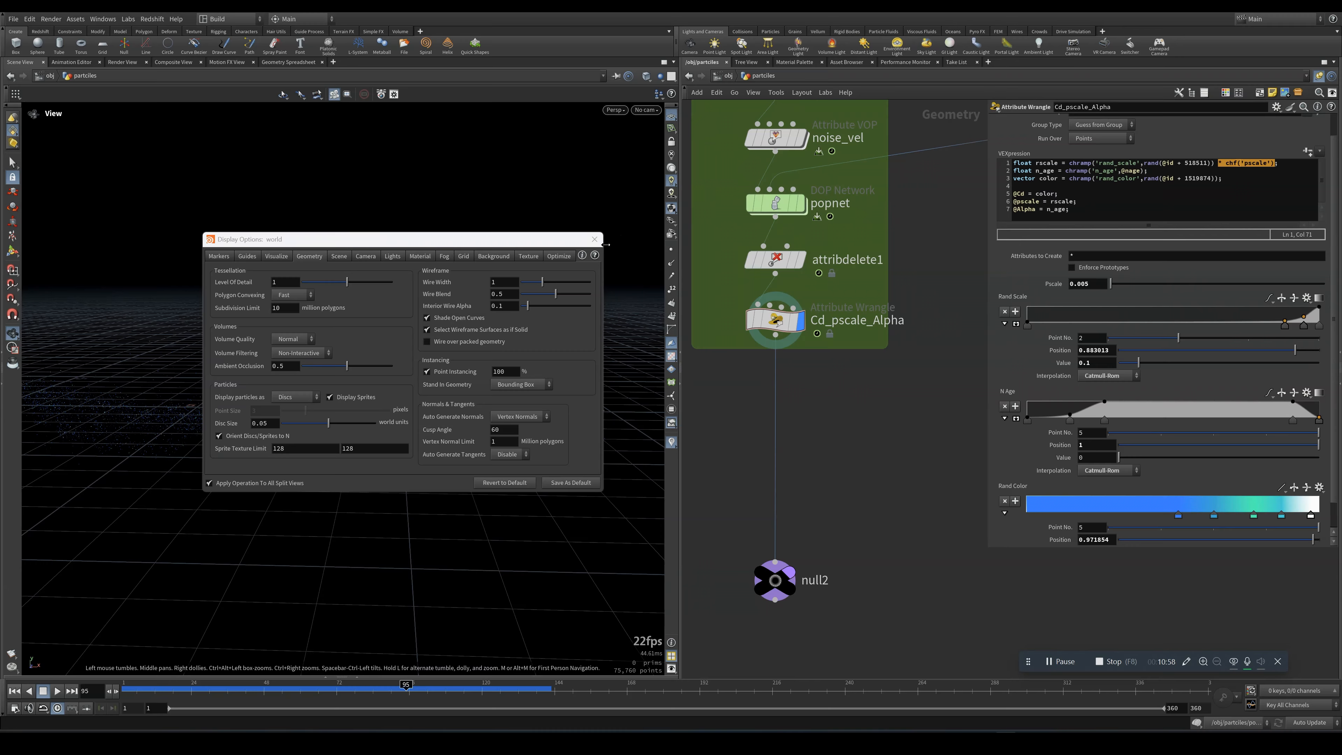
left_click(595, 239)
Raise the wrangle's Pscale to 0.05 and inspect the differently sized particles along the curve.
left_click_drag(335, 420, 434, 393)
left_click_drag(1117, 282, 1122, 287)
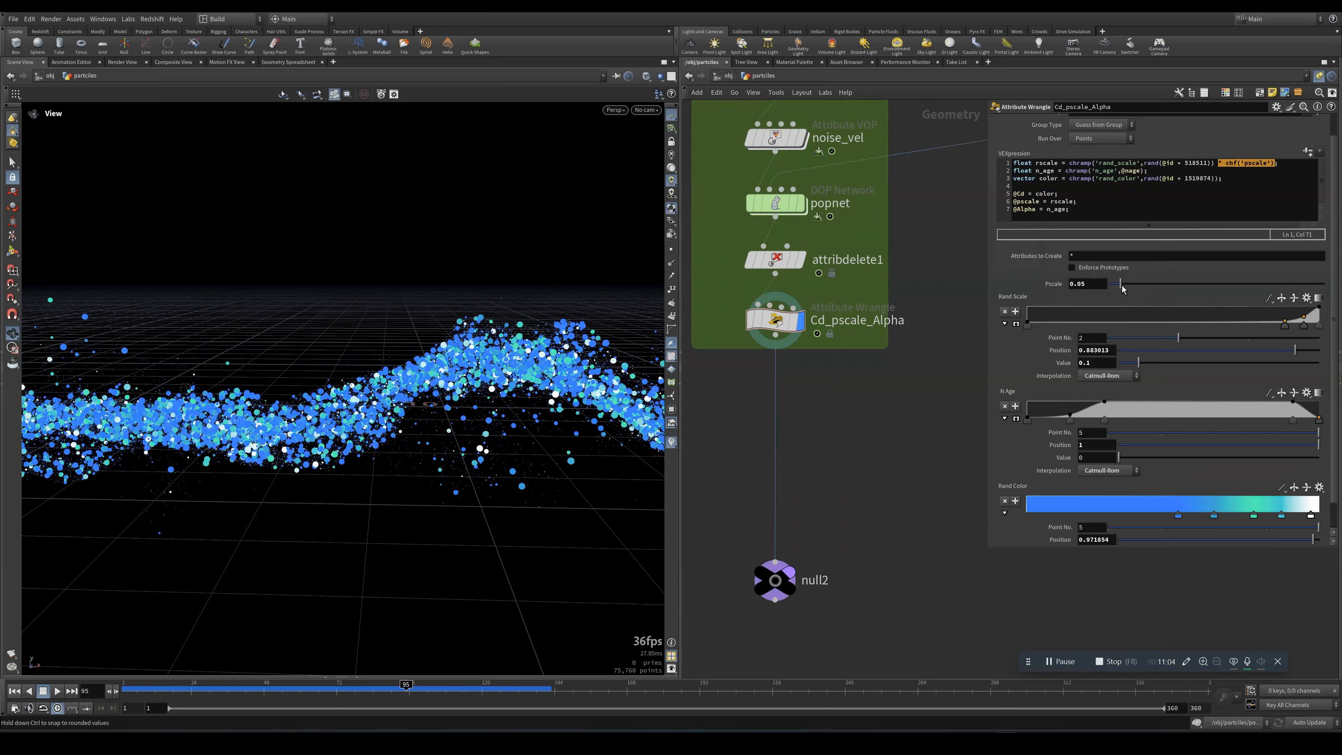
left_click_drag(399, 389, 294, 403)
right_click_drag(294, 403, 392, 385)
middle_click_drag(467, 377, 435, 387)
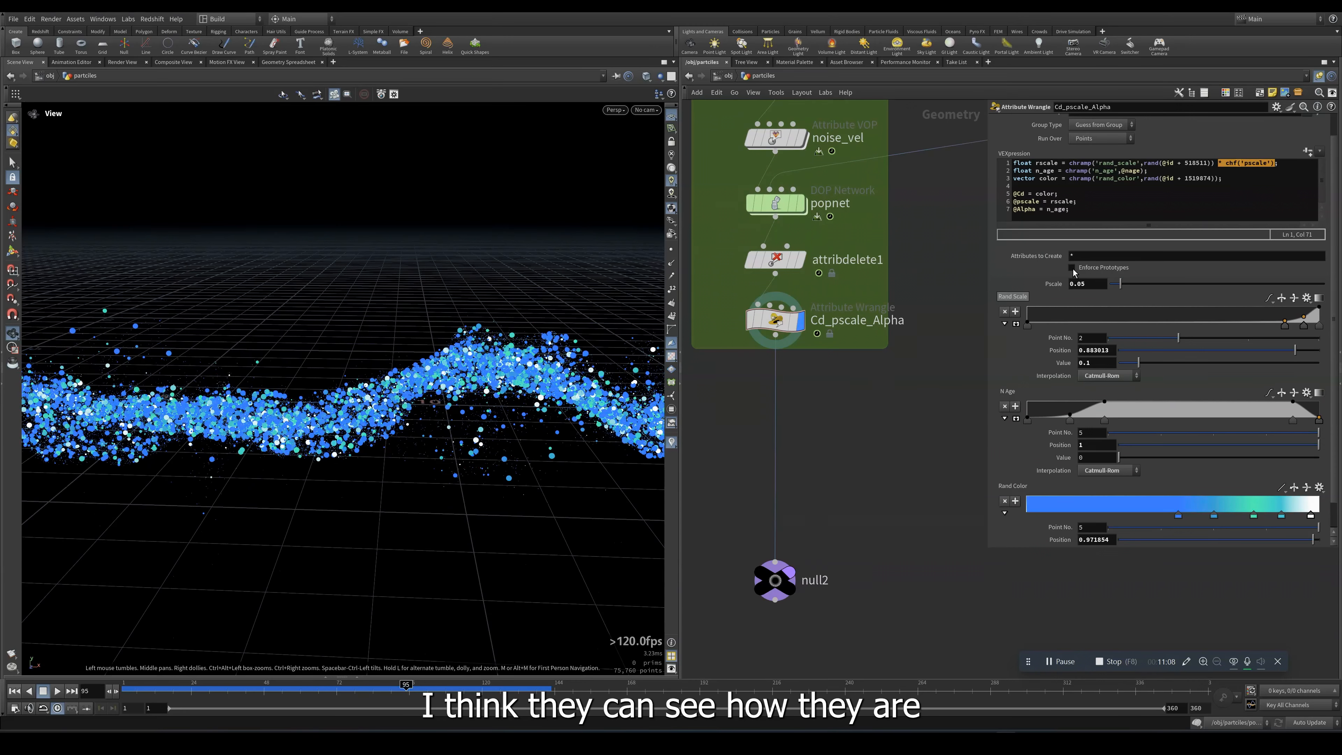
Examine the rand_scale ramp expression in the rscale line and select point 3 of the Rand Scale ramp.
left_click(1061, 194)
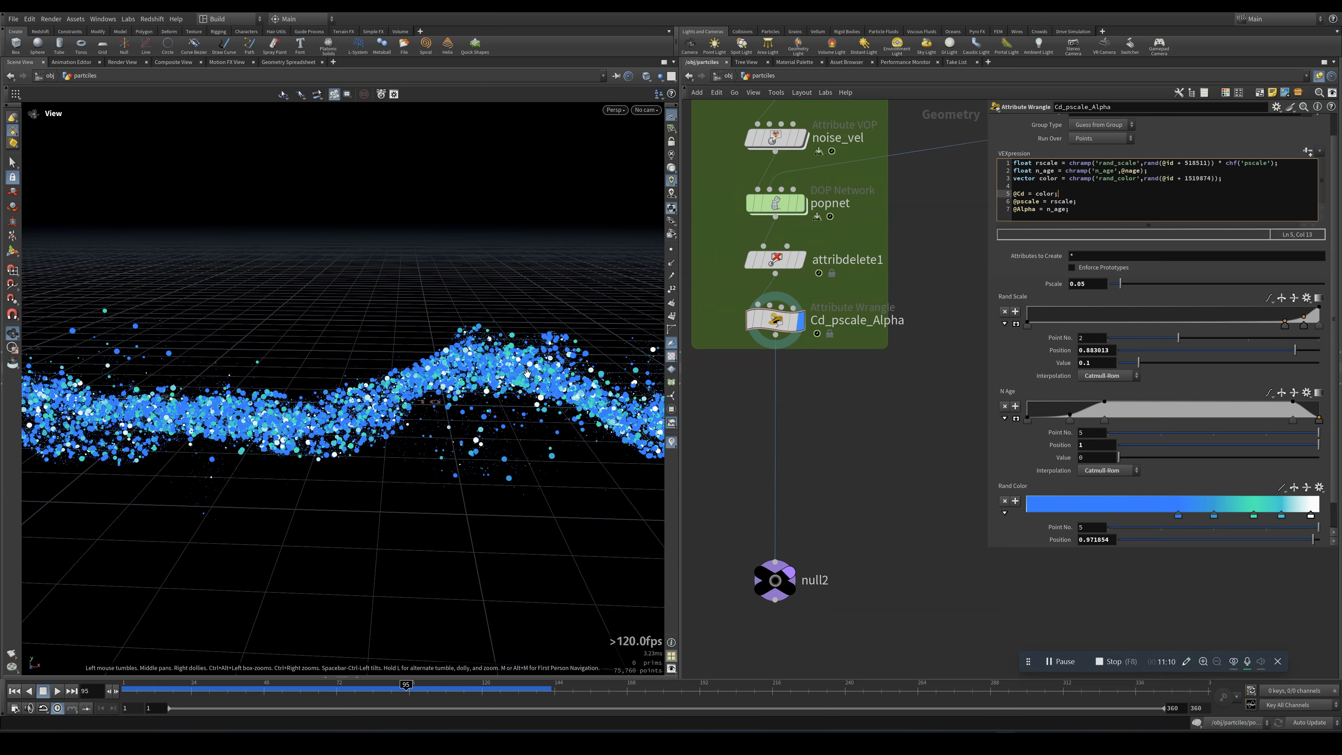
left_click_drag(1084, 163, 1196, 162)
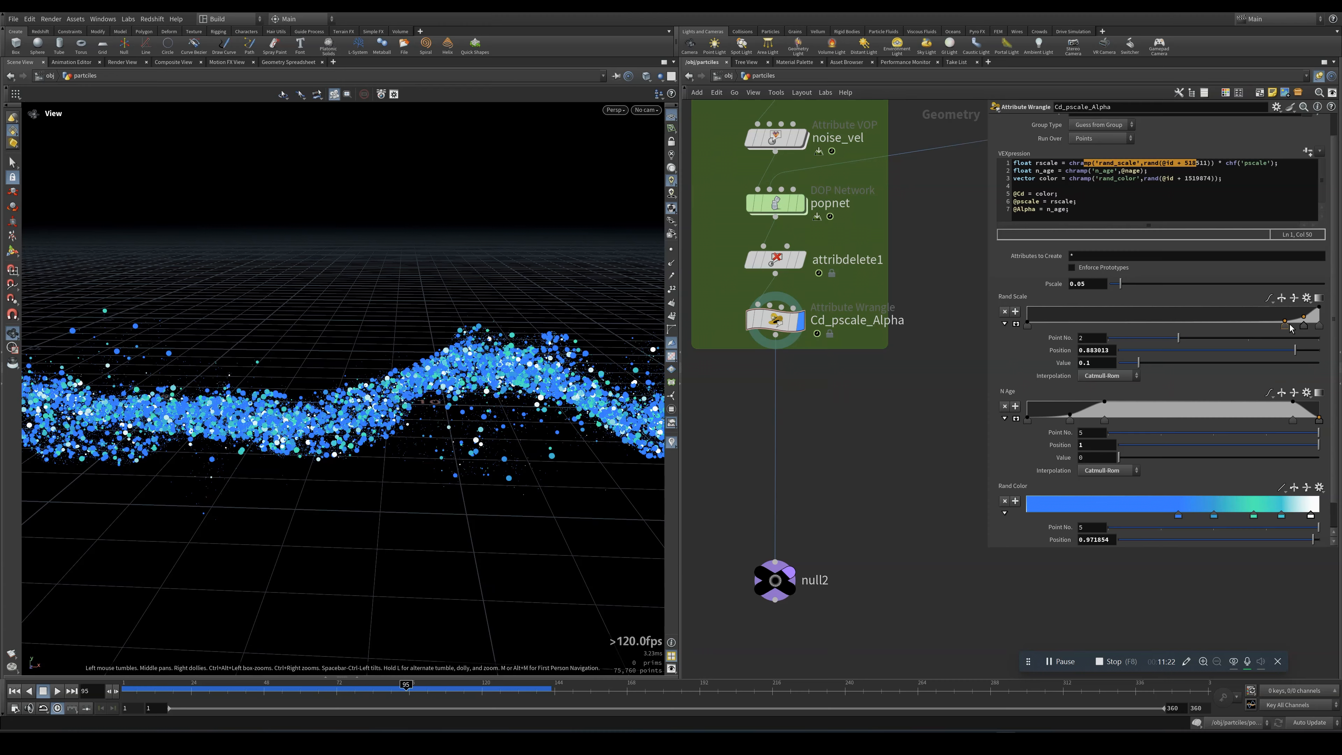
mouse_move(1303, 325)
left_mouse_down()
mouse_move(1219, 338)
mouse_move(1057, 329)
mouse_move(1304, 326)
left_mouse_up()
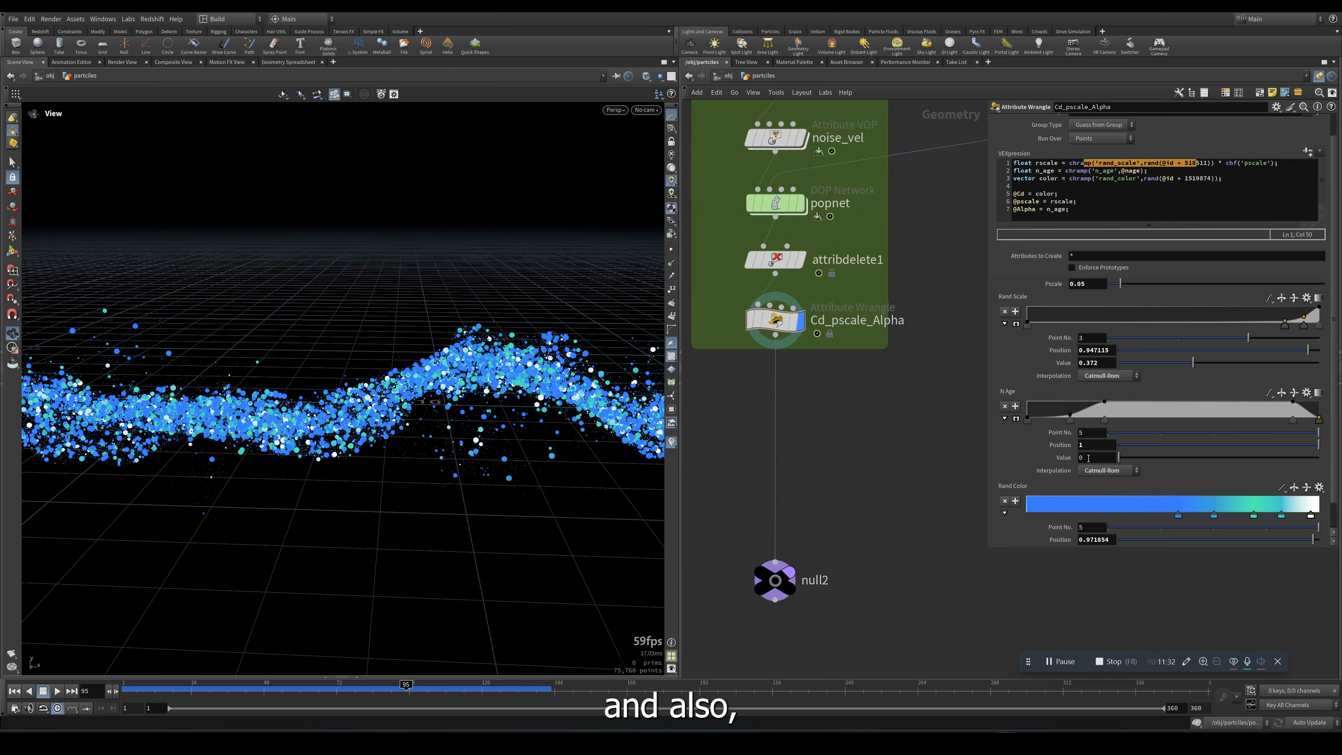
Set the wrangle's Pscale to 0.005.
left_click(1082, 284)
key("BackSpace")
type("5")
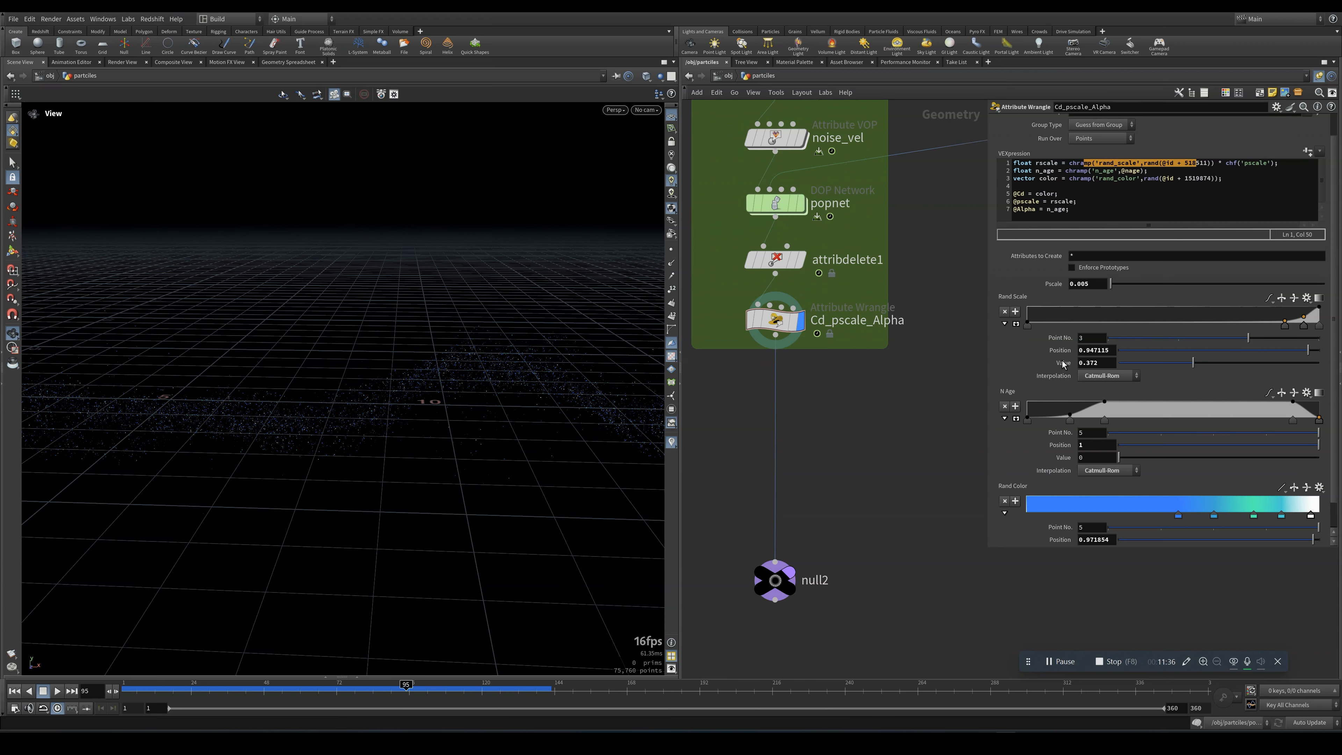
left_click_drag(1077, 202, 1012, 209)
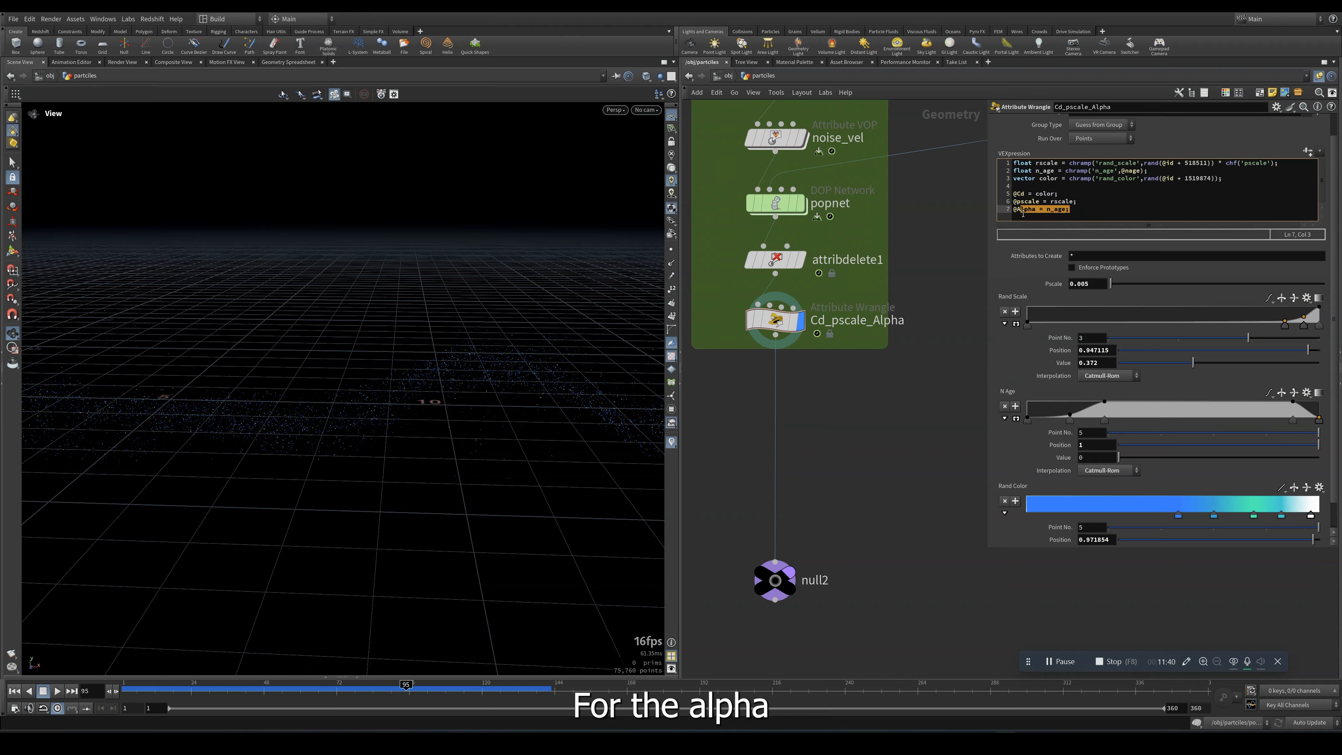
key("d")
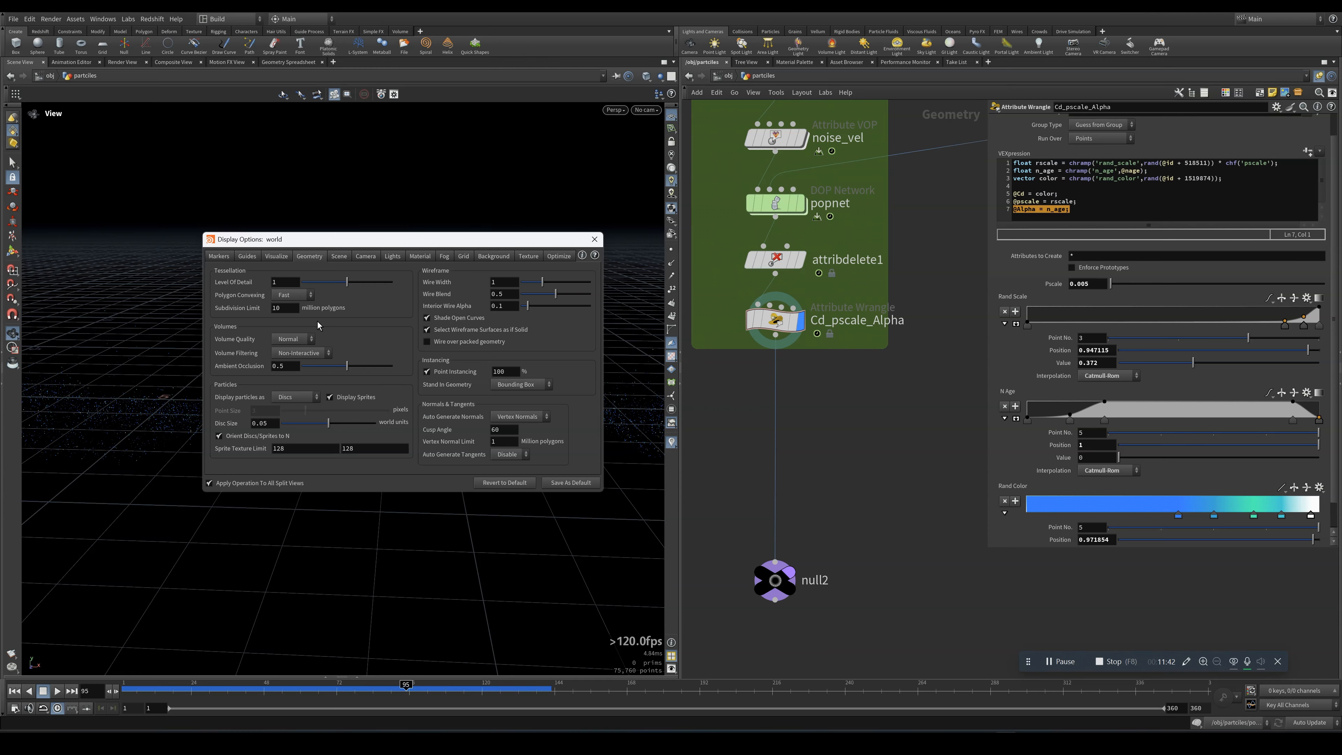
left_click(297, 399)
left_click(293, 400)
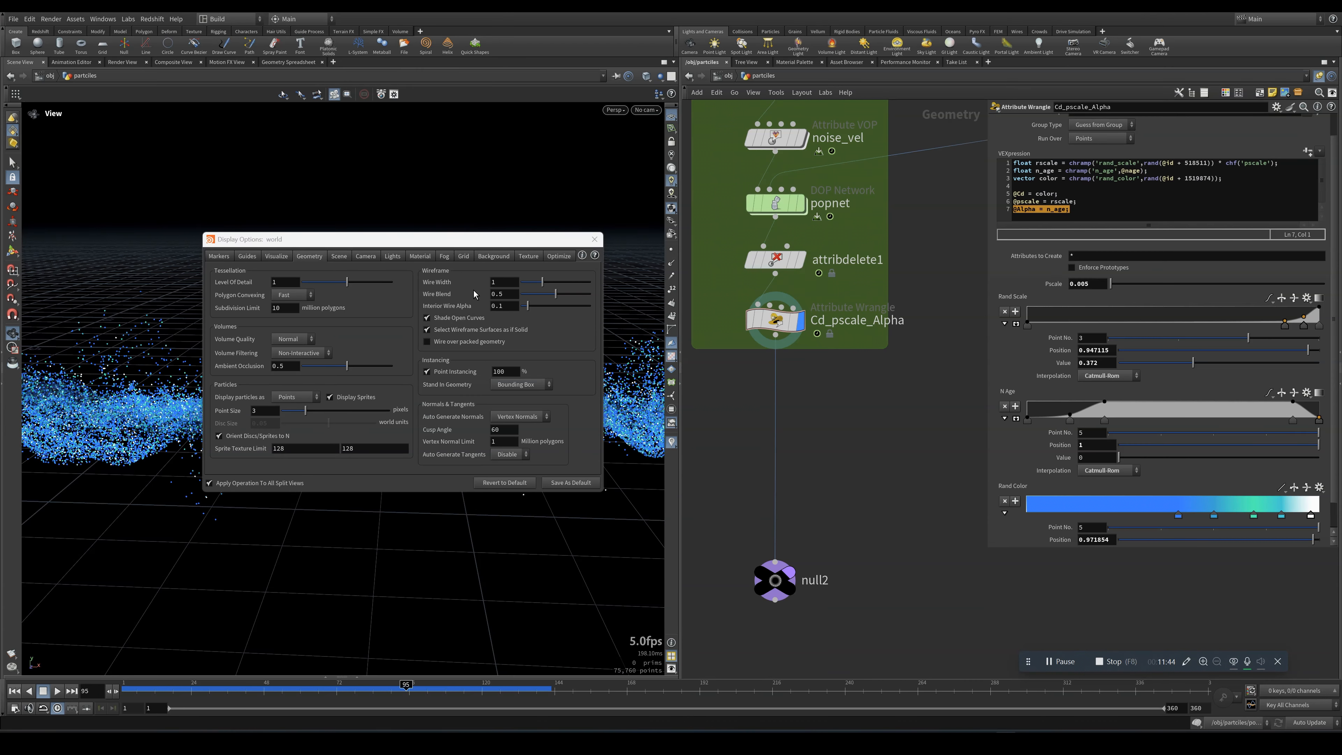
left_click(594, 239)
Return to frame 1 and scrub the particle simulation forward to frame 104.
left_click_drag(393, 691, 122, 690)
mouse_move(366, 465)
left_mouse_down()
mouse_move(381, 443)
mouse_move(407, 455)
mouse_move(370, 468)
left_mouse_up()
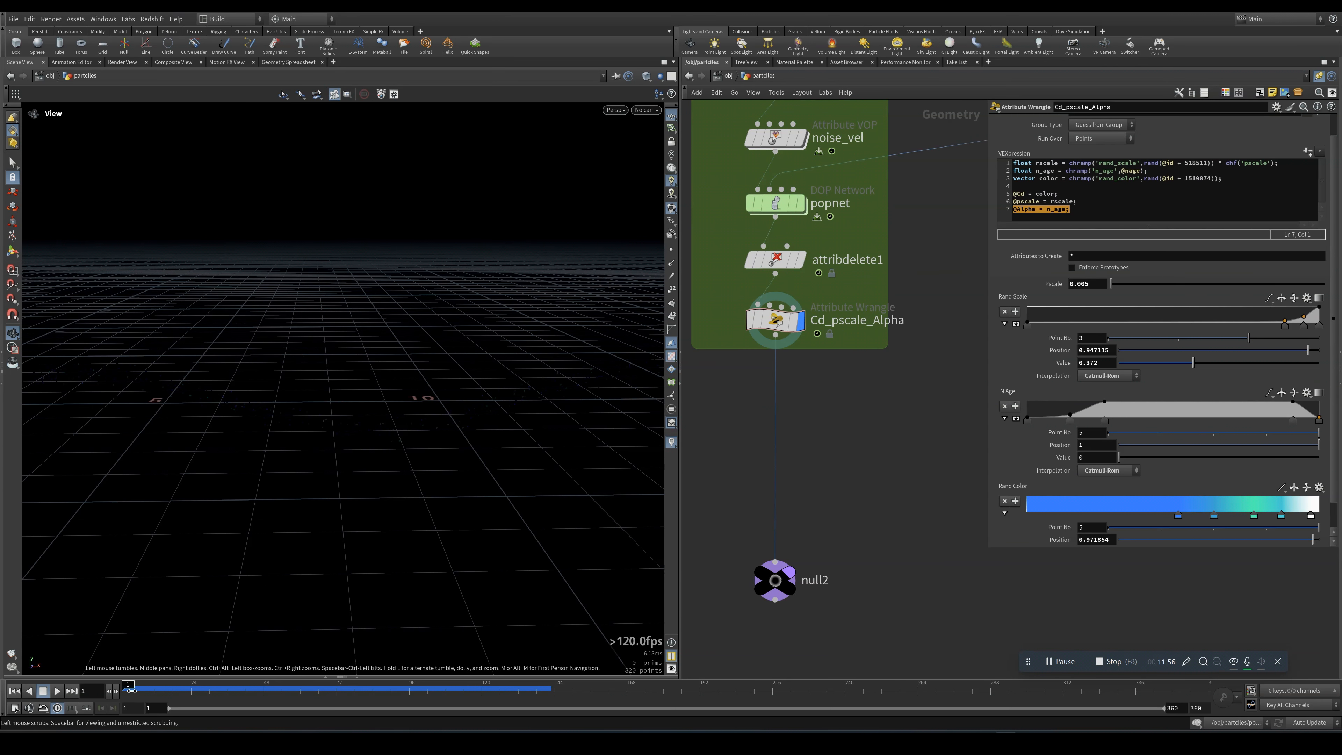
left_click_drag(137, 688, 433, 685)
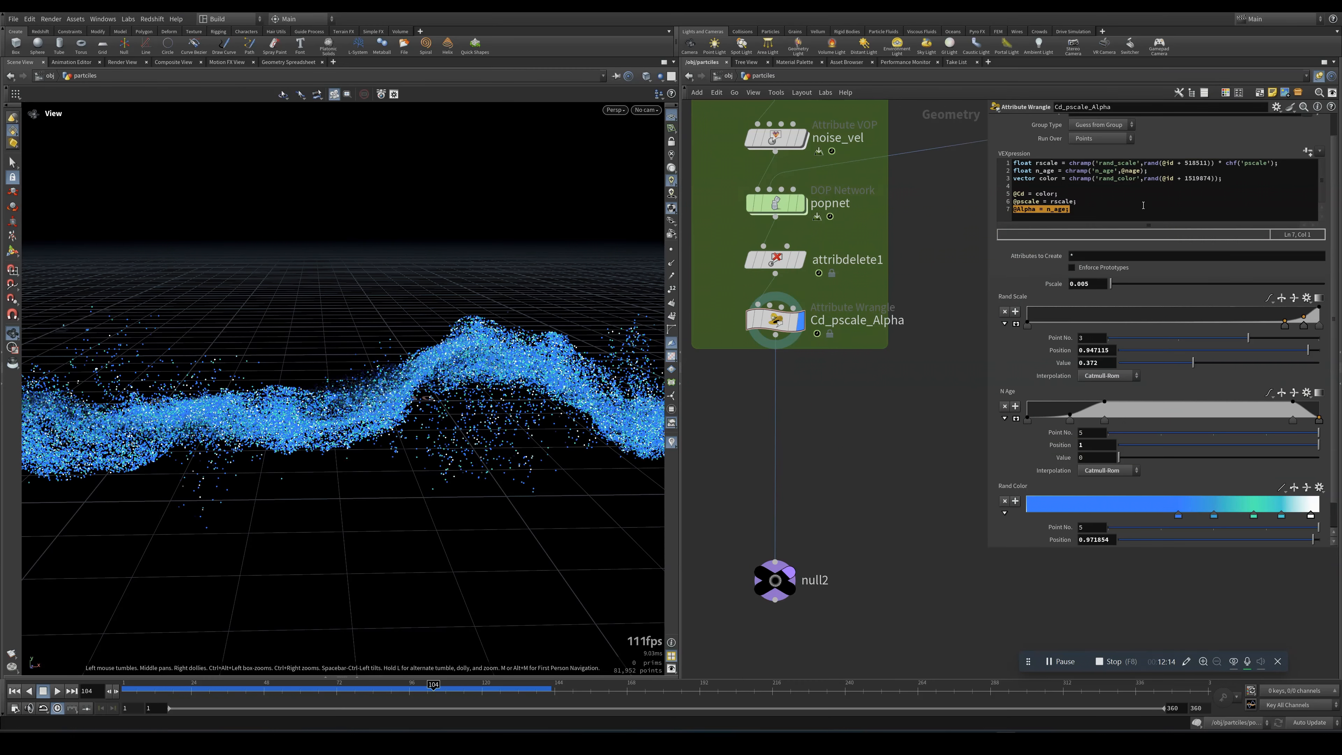
left_click(1092, 208)
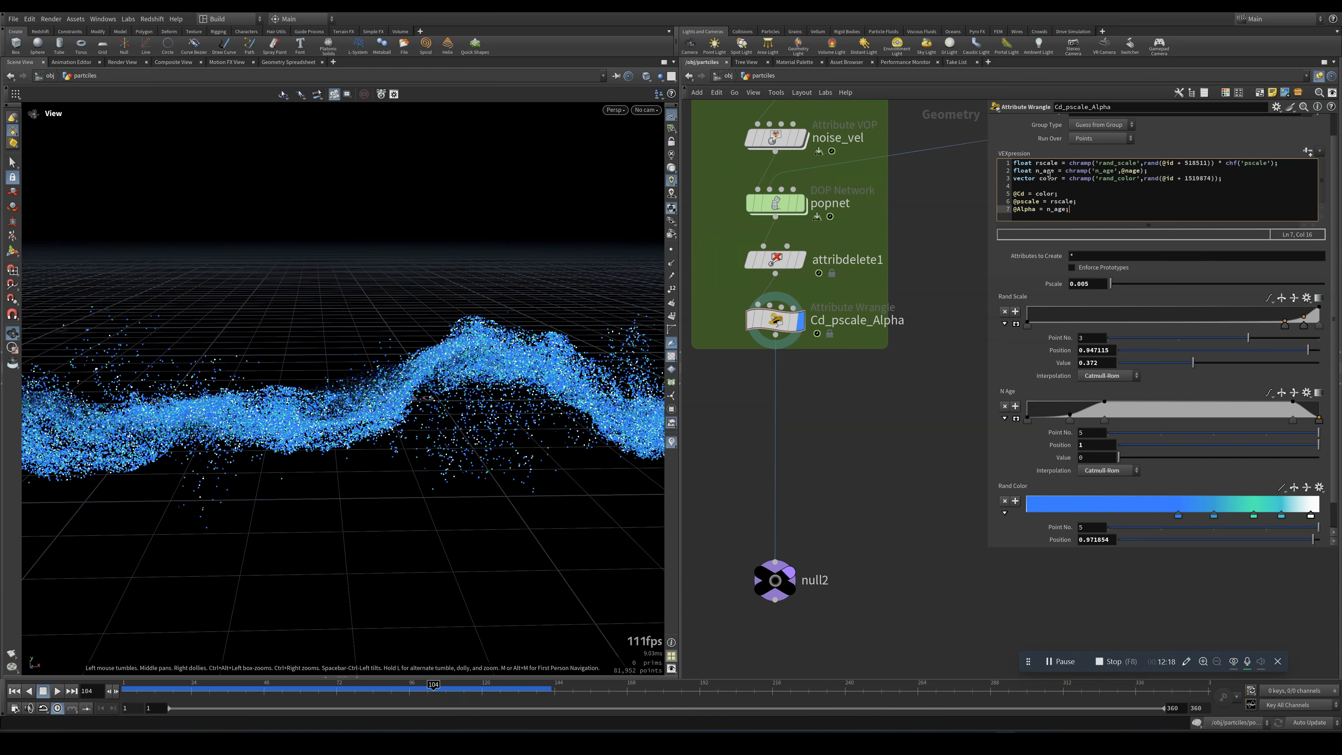
left_click_drag(1037, 171, 1065, 171)
left_click(1099, 171)
left_click_drag(1121, 171, 1147, 172)
left_click(1071, 171)
mouse_move(424, 692)
left_mouse_down()
mouse_move(266, 692)
mouse_move(445, 692)
left_mouse_up()
right_click_drag(463, 397, 320, 401)
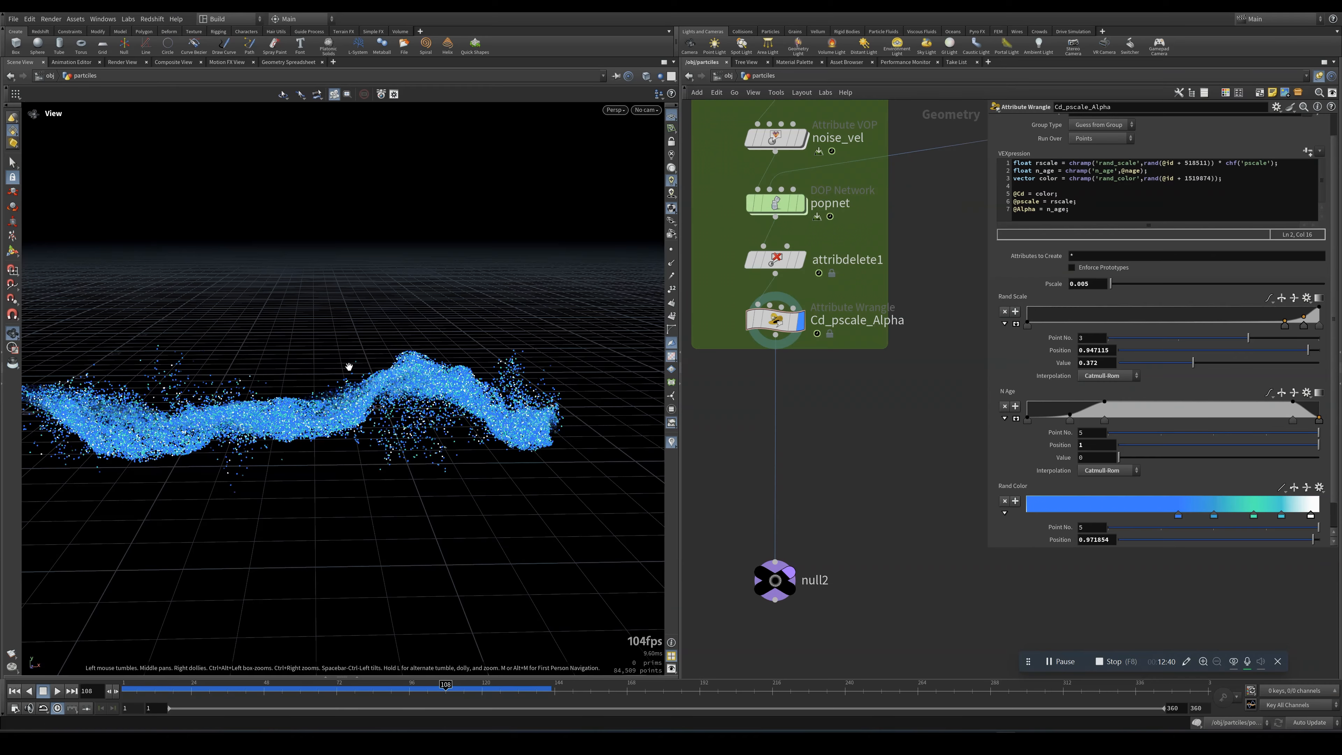
Set the viewport's display options to show particles as Pixels.
key("d")
left_click(295, 396)
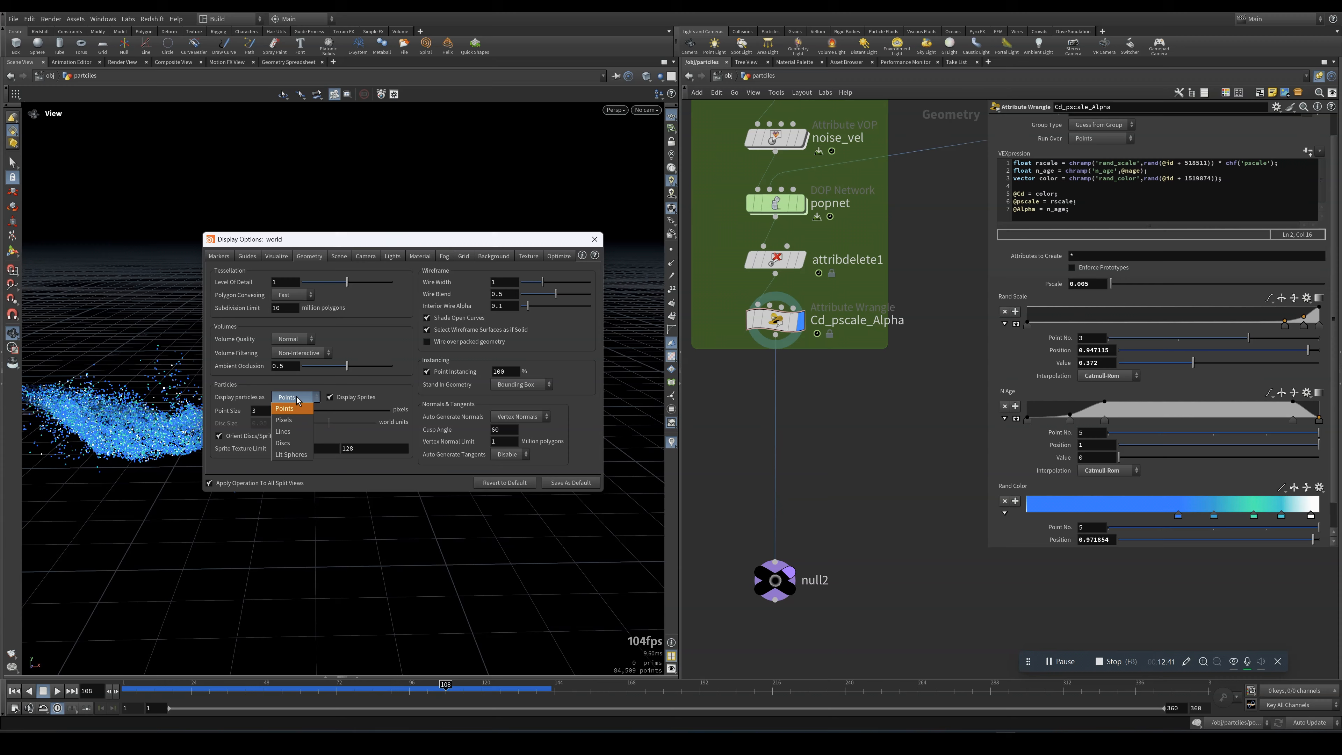
left_click(291, 418)
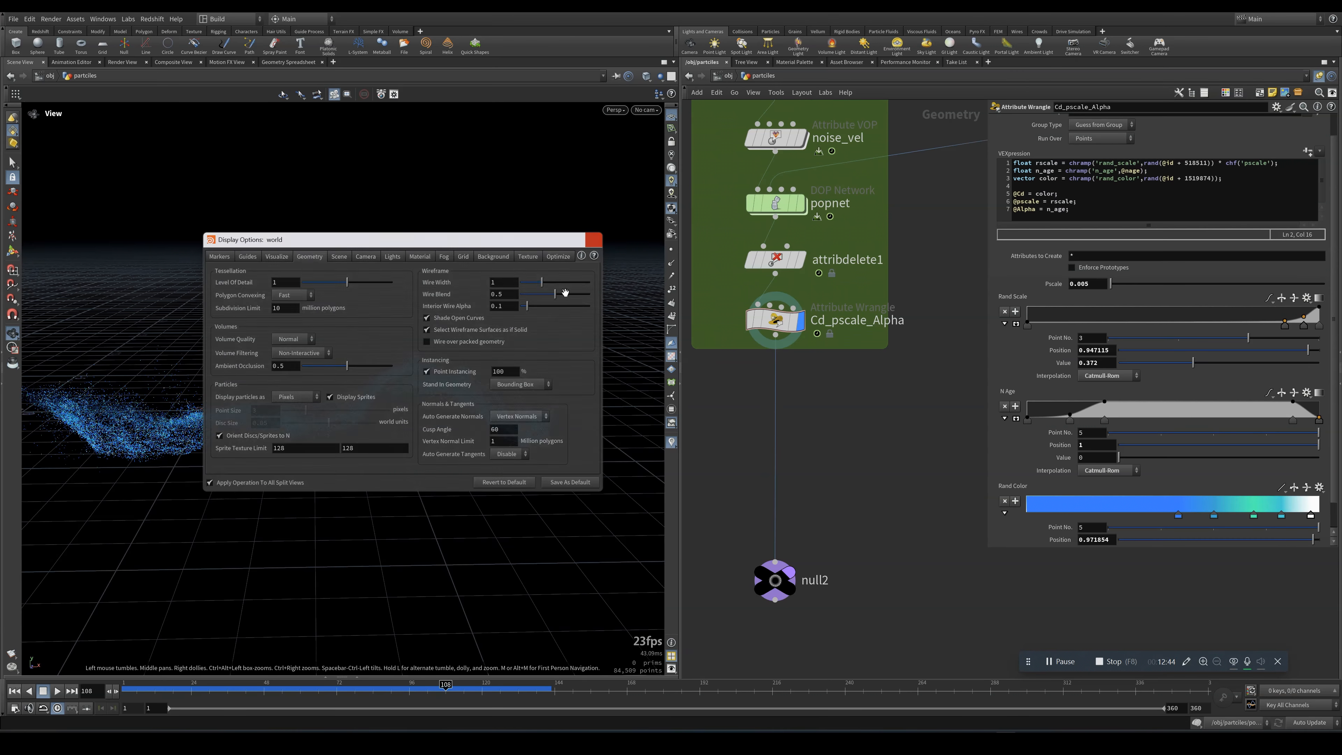
left_click(594, 239)
Move back to frame 57 and play the simulation to review how the particles fade by age.
left_click_drag(365, 689, 287, 689)
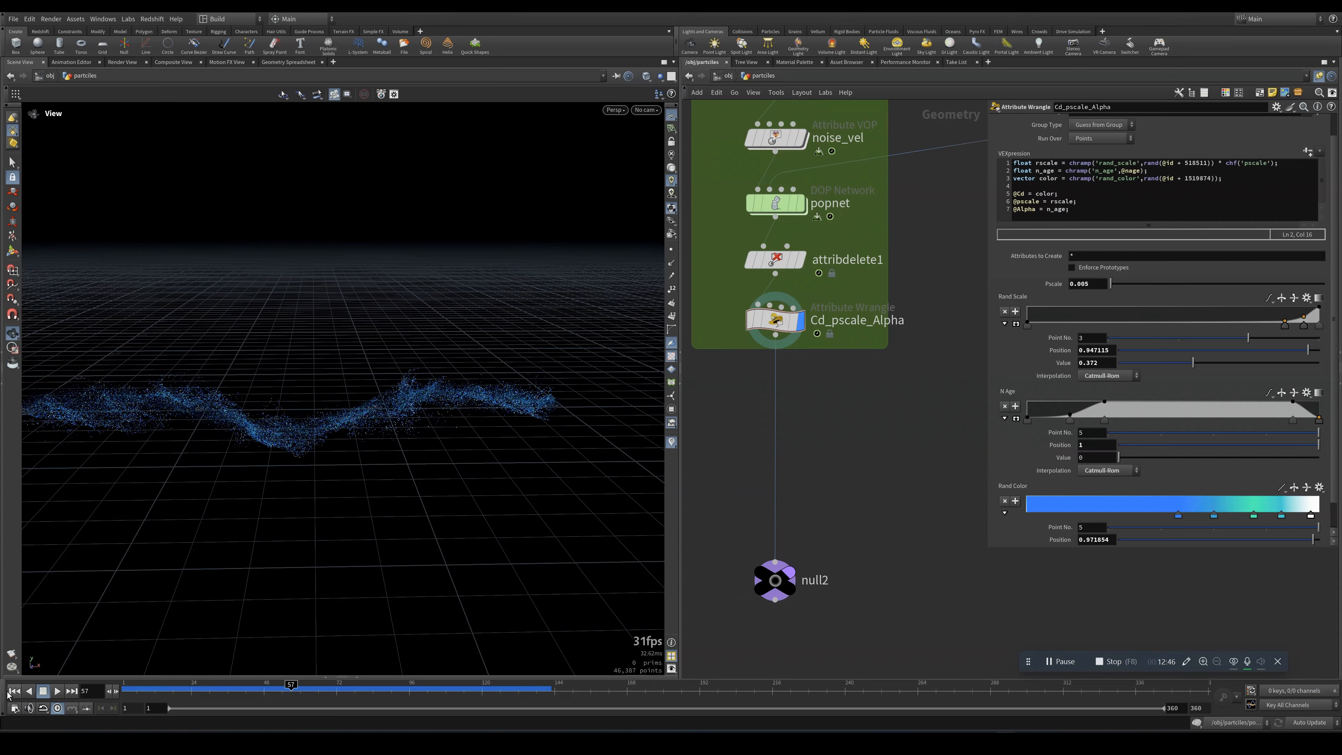
left_click(58, 691)
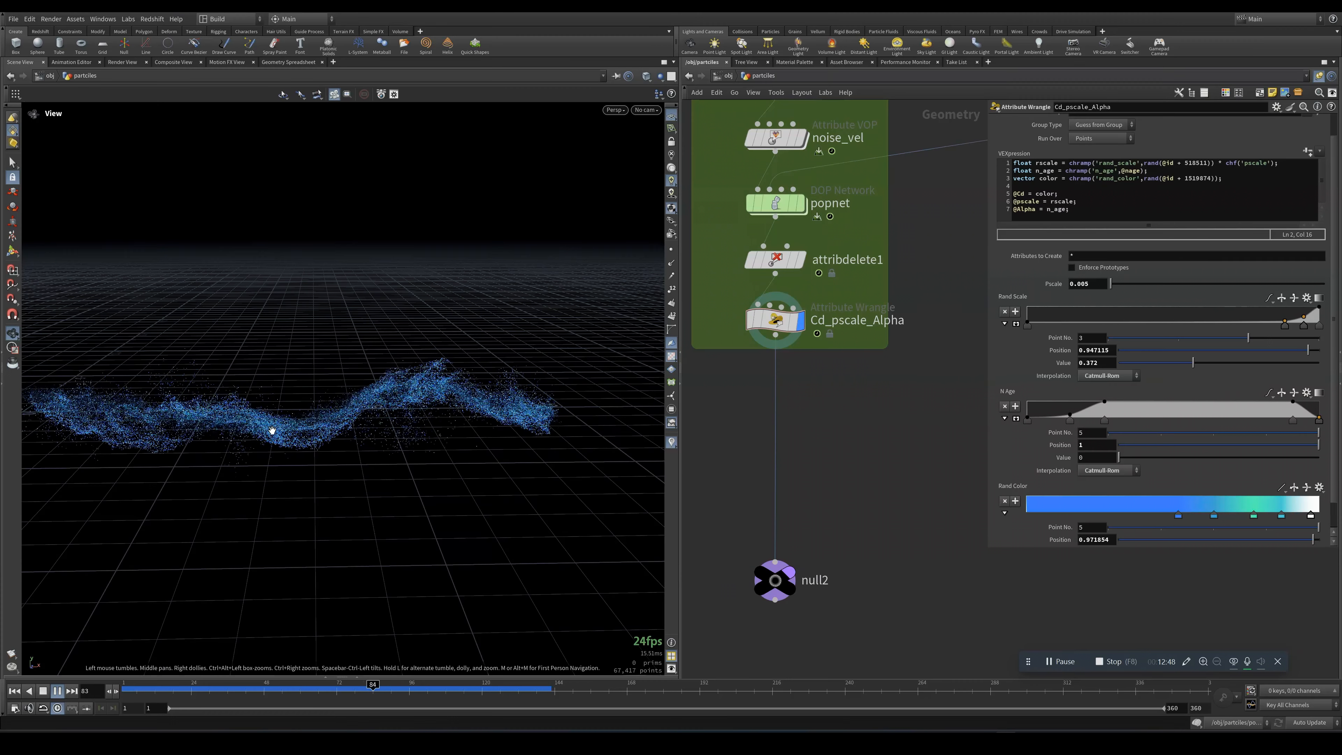
scroll(298, 430, "up", 3)
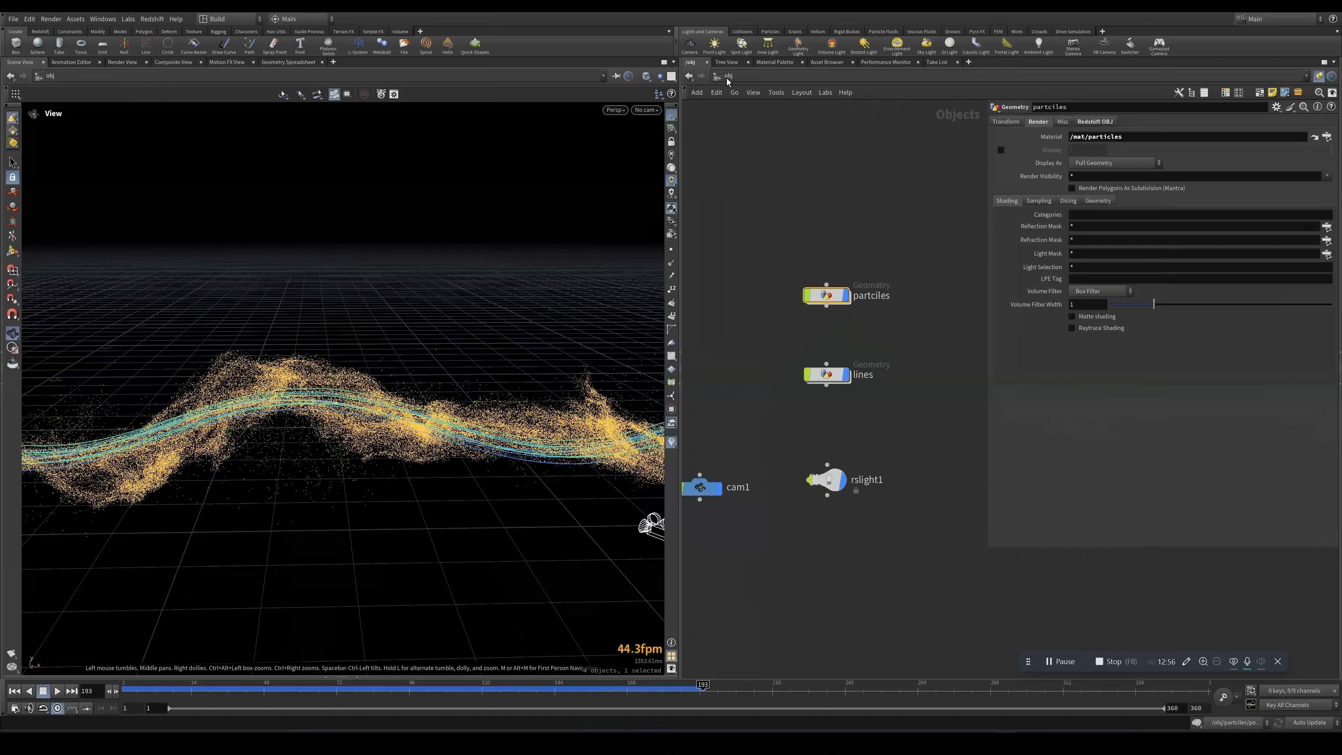
Inspect the particles, lines, light and camera together at object level, and check the list of available viewport cameras.
left_click(746, 306)
scroll(161, 444, "down", 5)
left_click_drag(417, 390, 441, 448)
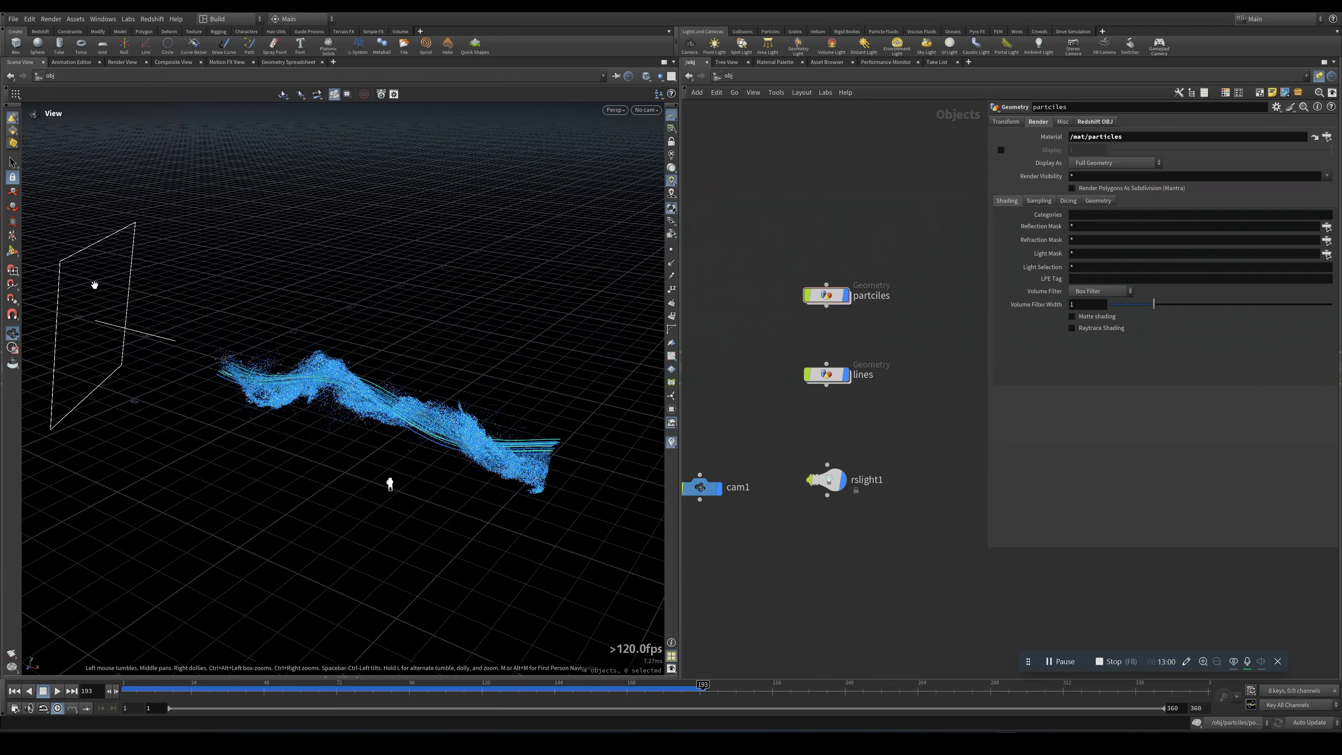
left_click_drag(390, 484, 546, 468)
left_click(649, 110)
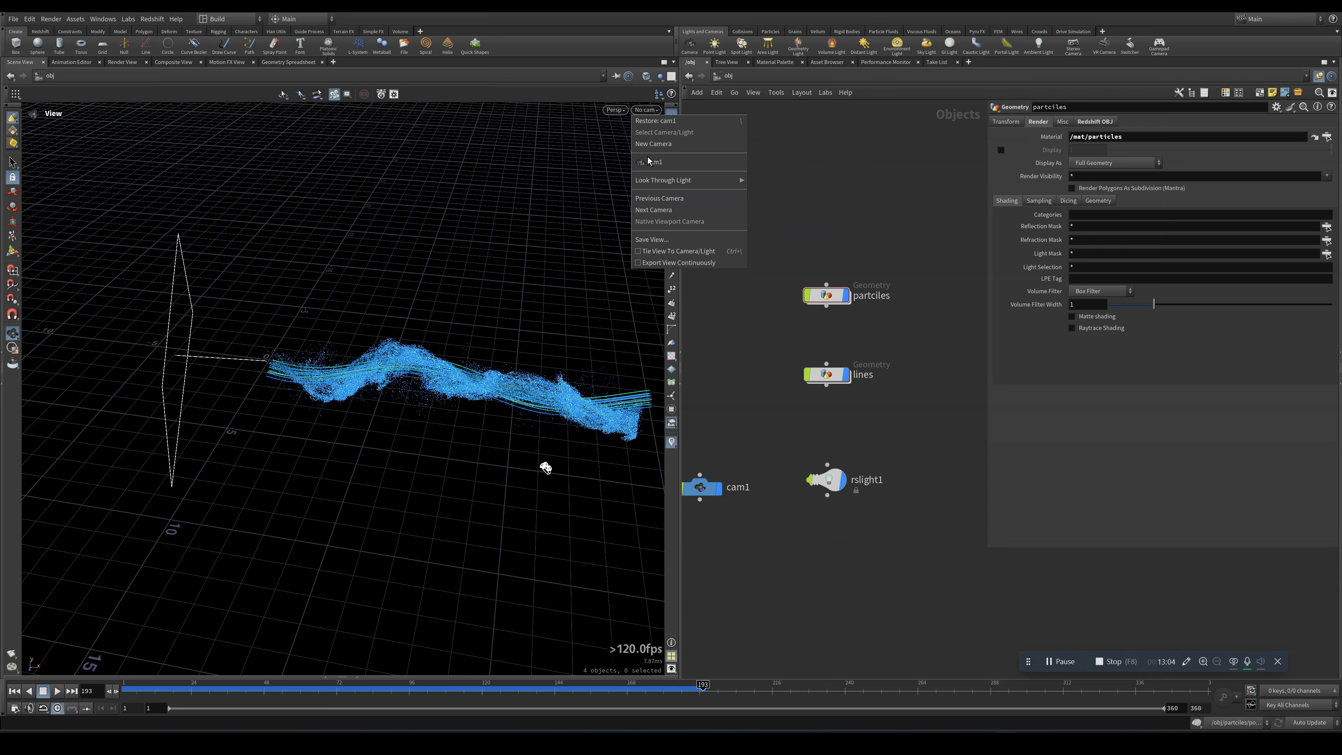
left_click(758, 442)
Add a second Camera node at object level, parent it to cam1, and align it directly below.
middle_click_drag(758, 442, 818, 328)
key("Tab")
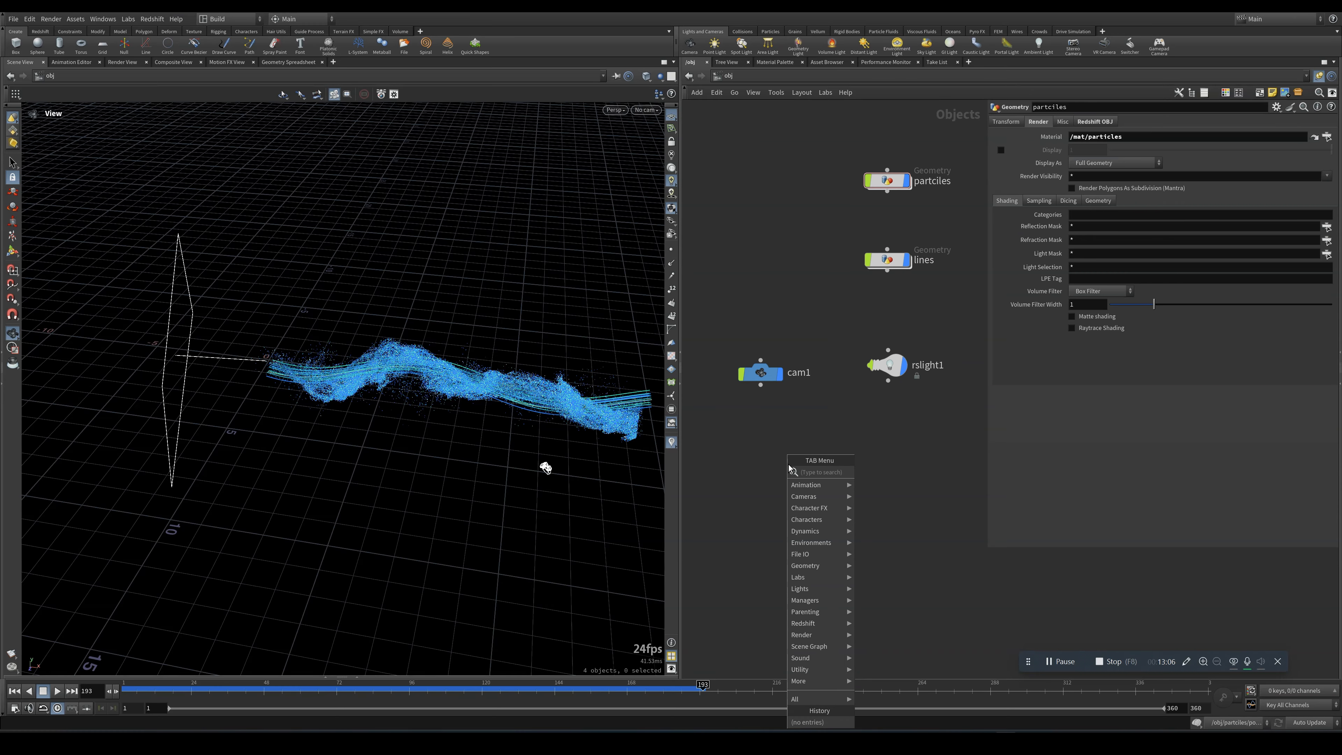
type("cam")
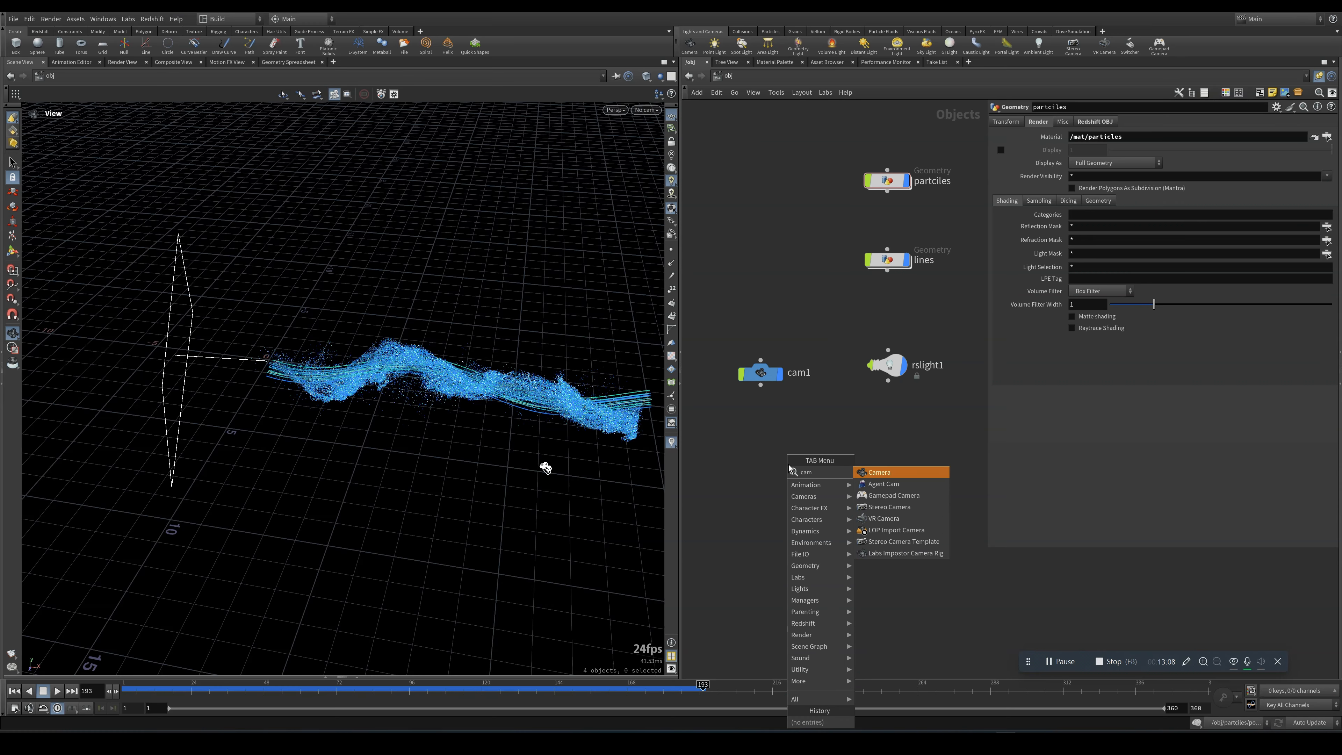
key("Return")
left_click(779, 455)
left_click(777, 440)
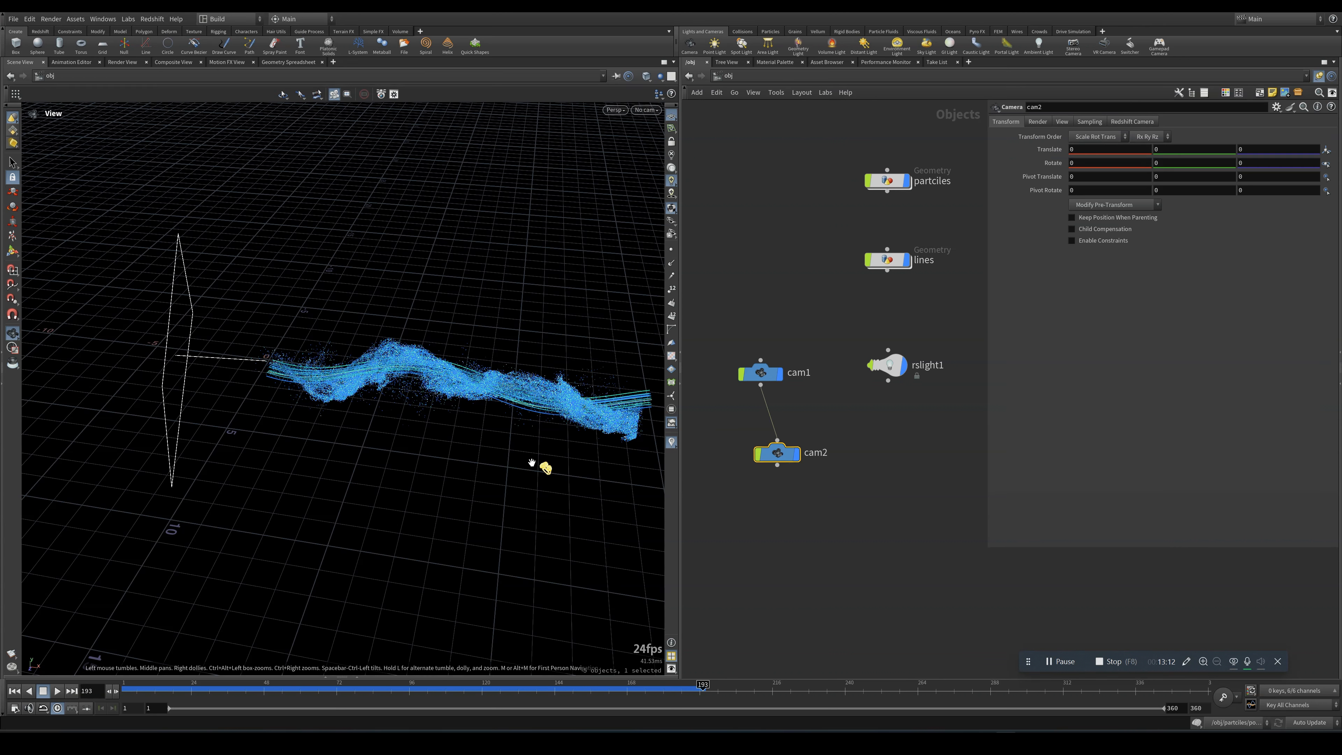
left_click_drag(782, 455, 764, 453)
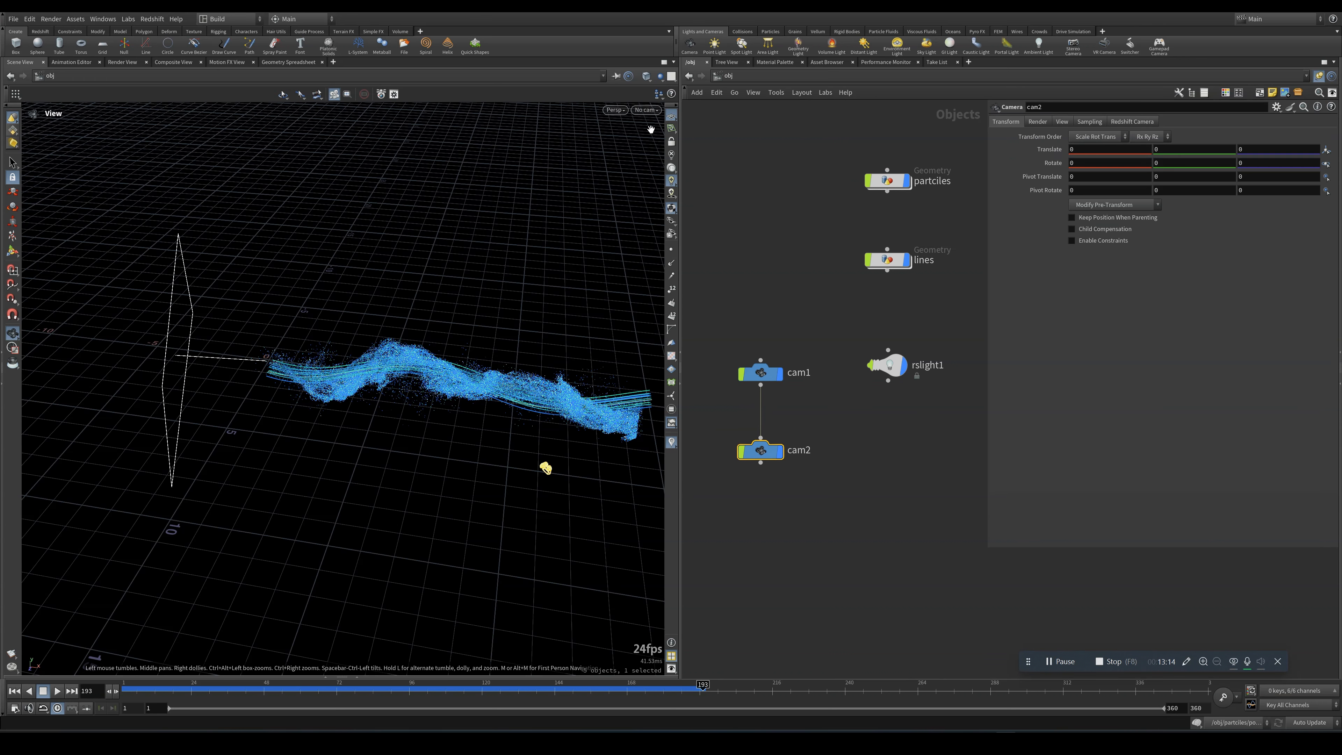
Look through cam2 in the viewport and scrub the animation to frame 151.
left_click(652, 113)
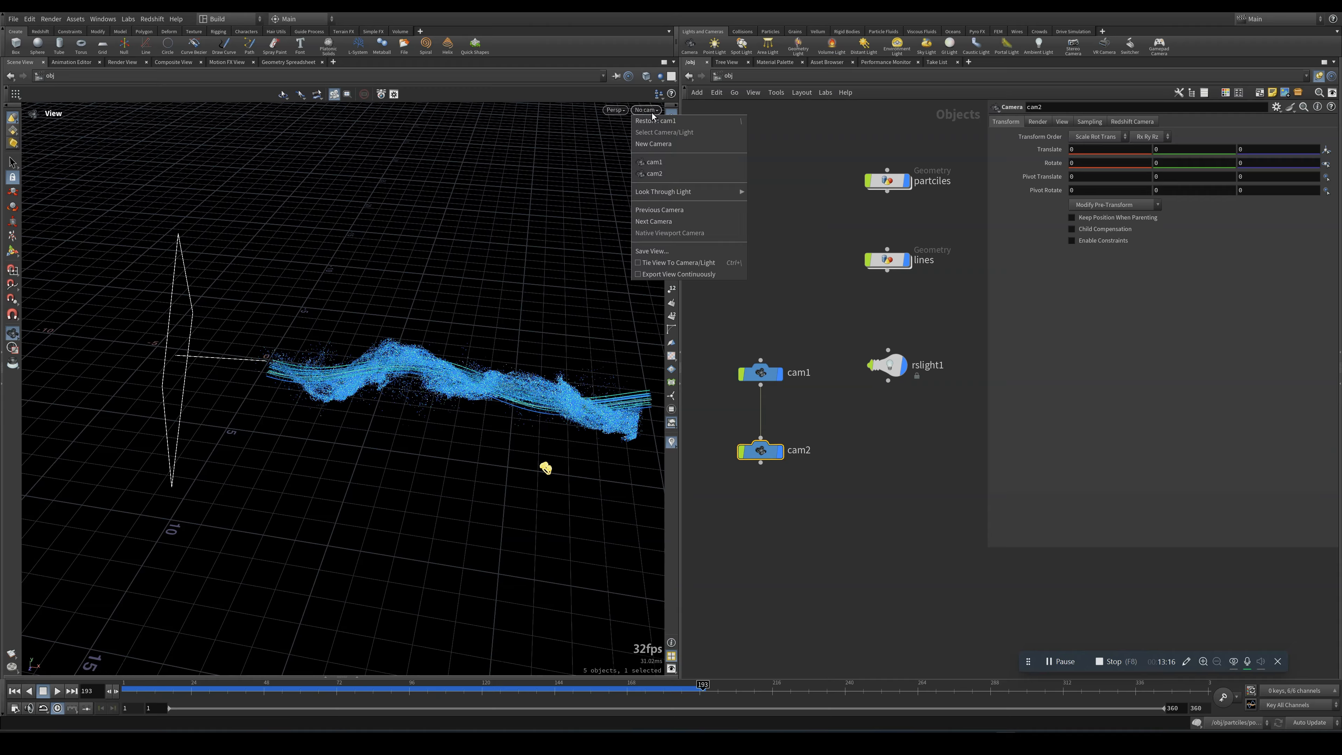
left_click(671, 174)
left_click_drag(331, 690, 576, 694)
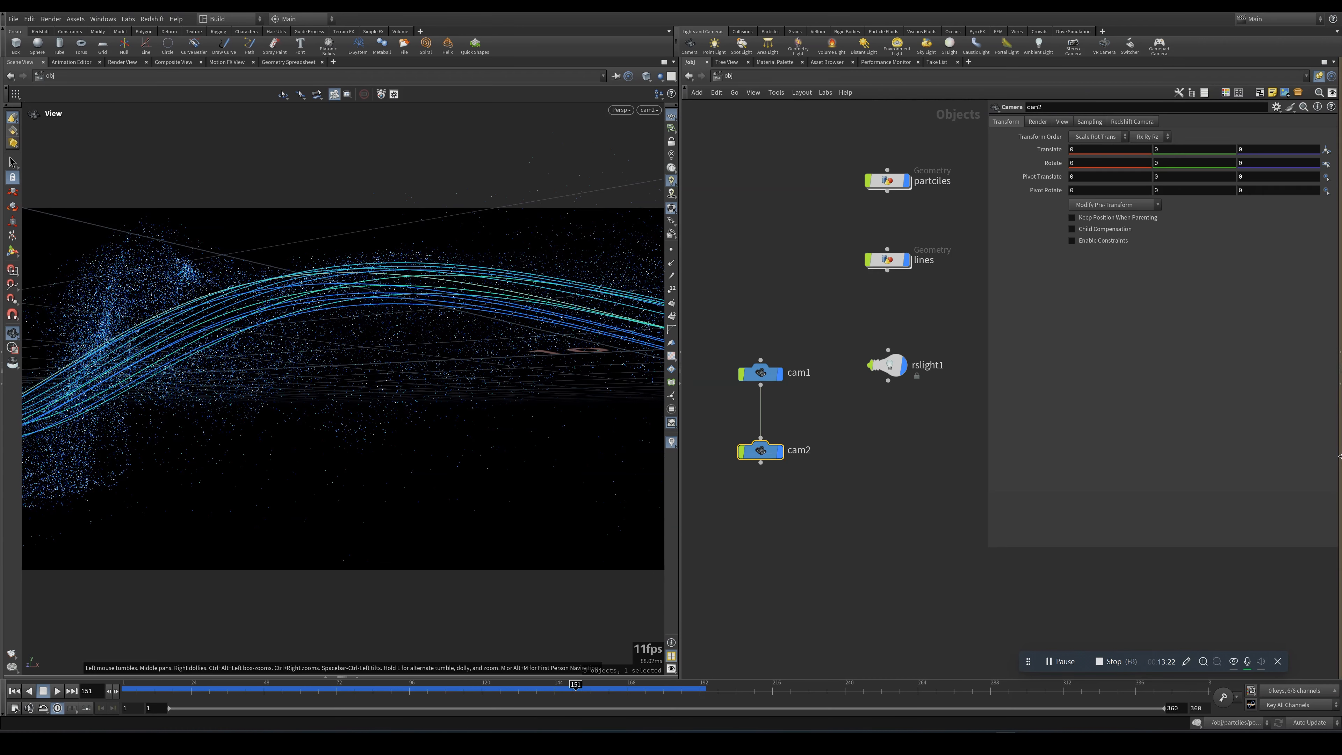
Reveal the second network pane, switch it to the mat network, and open the curve material builder.
left_click(1339, 368)
left_click(1021, 75)
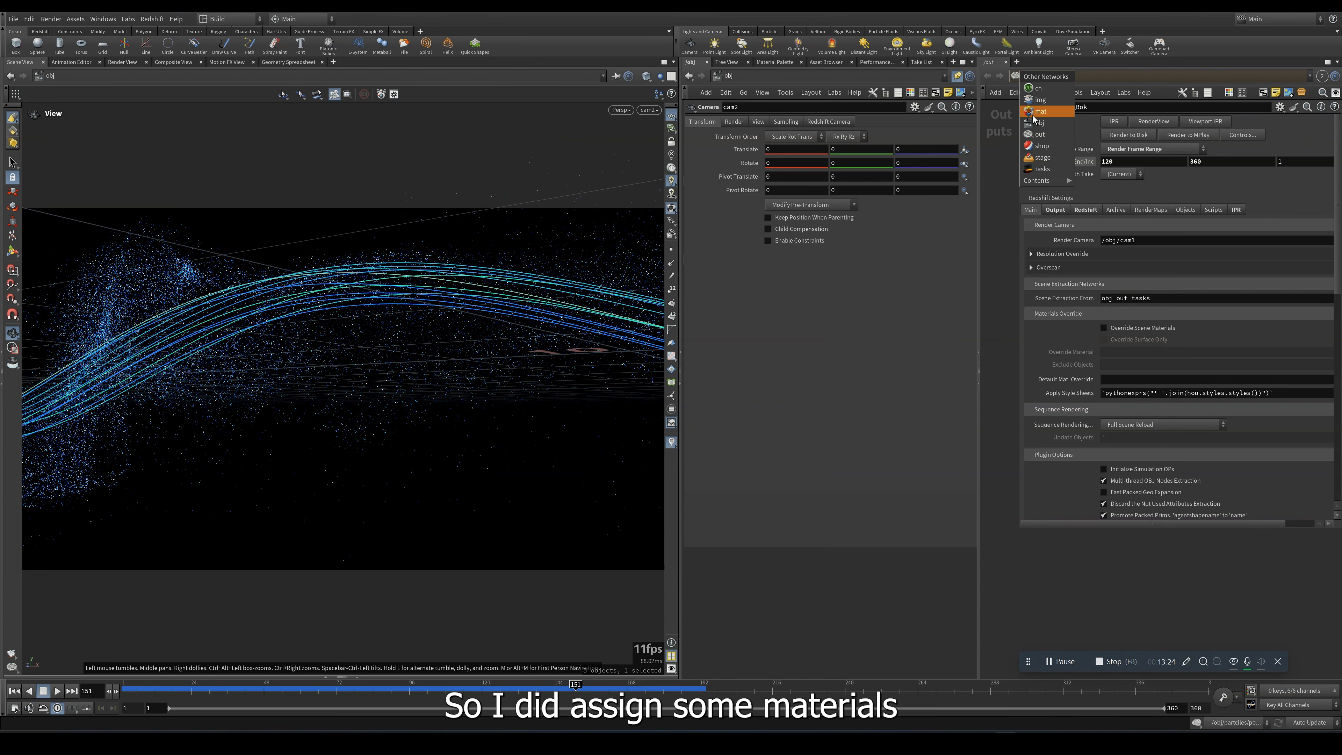
left_click(1035, 133)
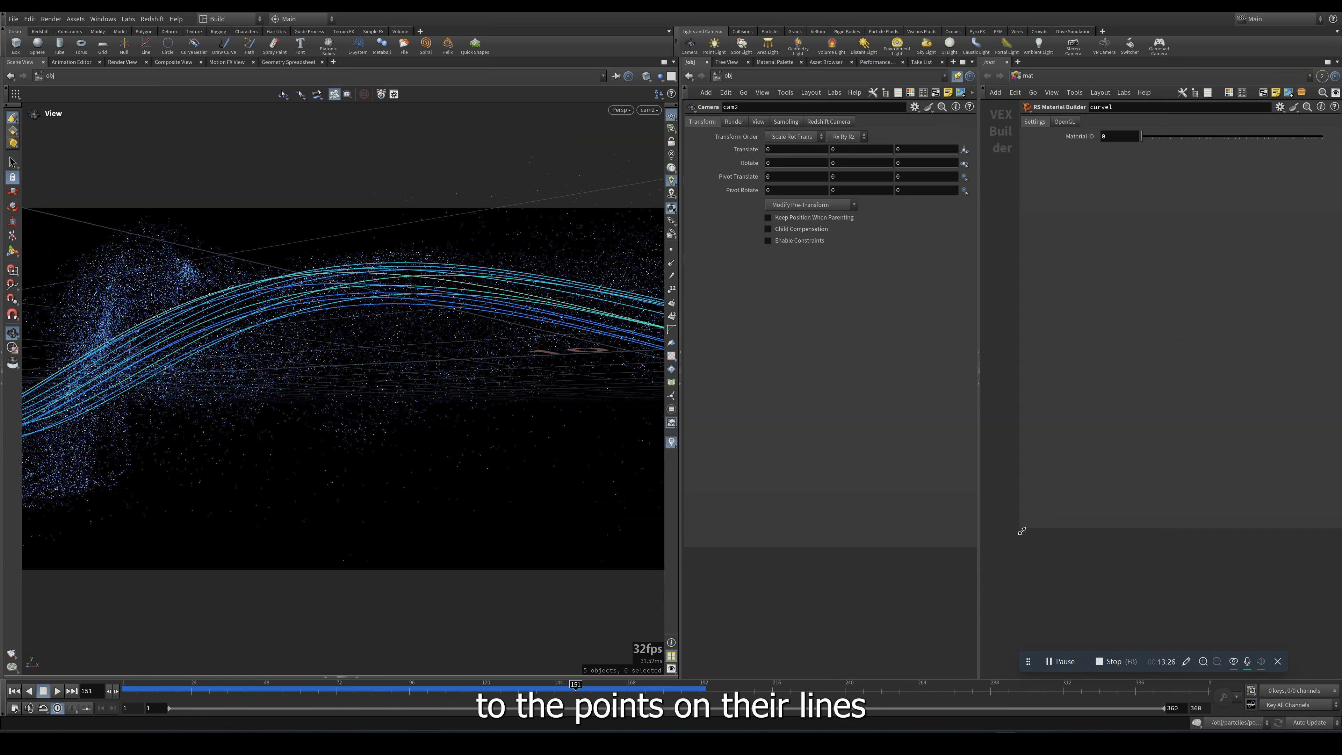
left_click_drag(1022, 531, 1200, 397)
middle_click_drag(1115, 389, 1016, 323)
double_click(1056, 382)
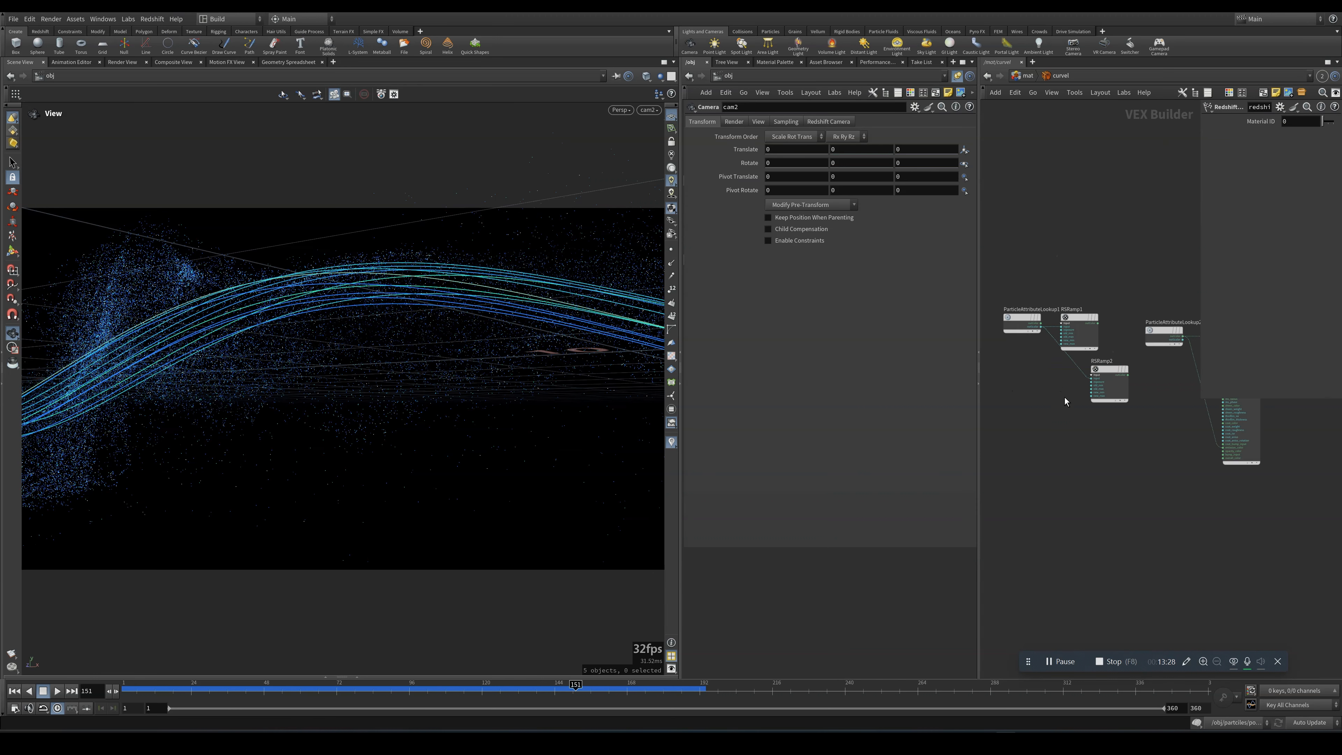
Examine the curve material's Standard shader and the attribute name in ParticleAttributeLookup2 feeding its colour inputs.
middle_click_drag(1112, 440, 979, 479)
left_click(1104, 365)
scroll(1030, 413, "up", 3)
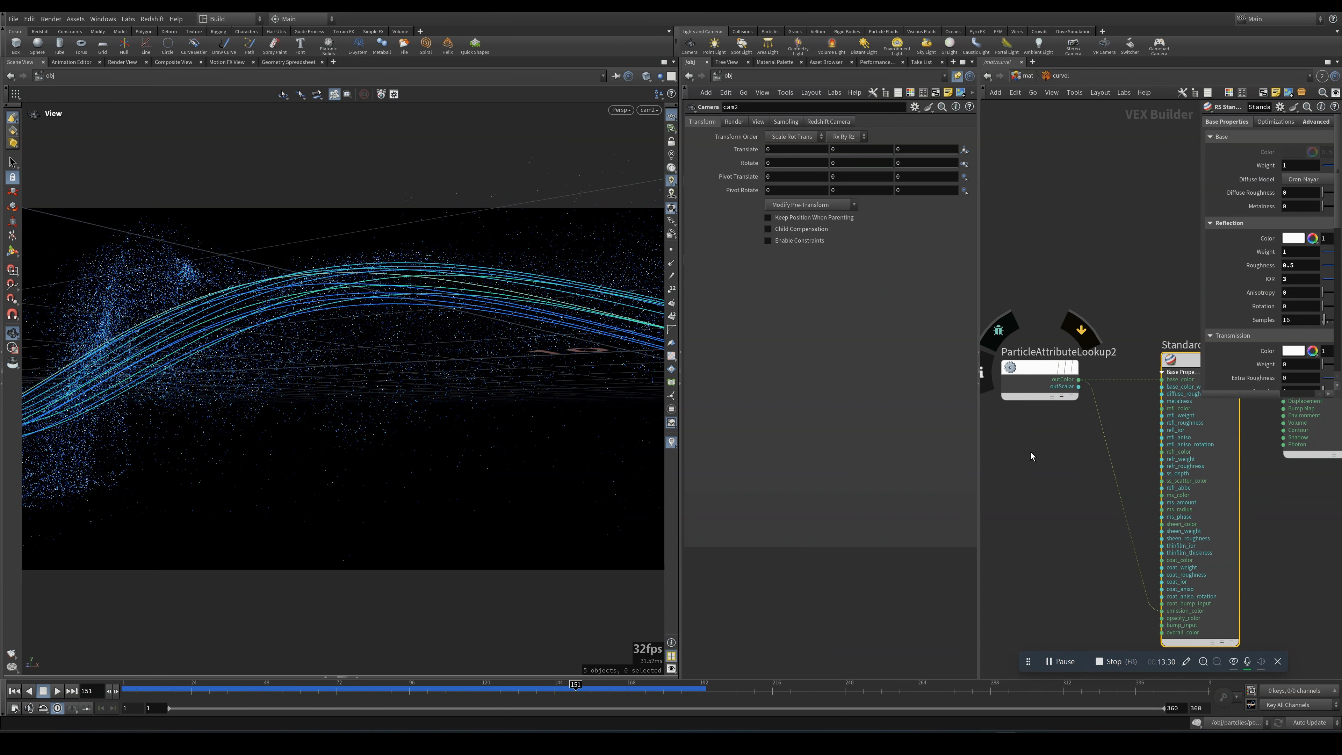
left_click(1037, 368)
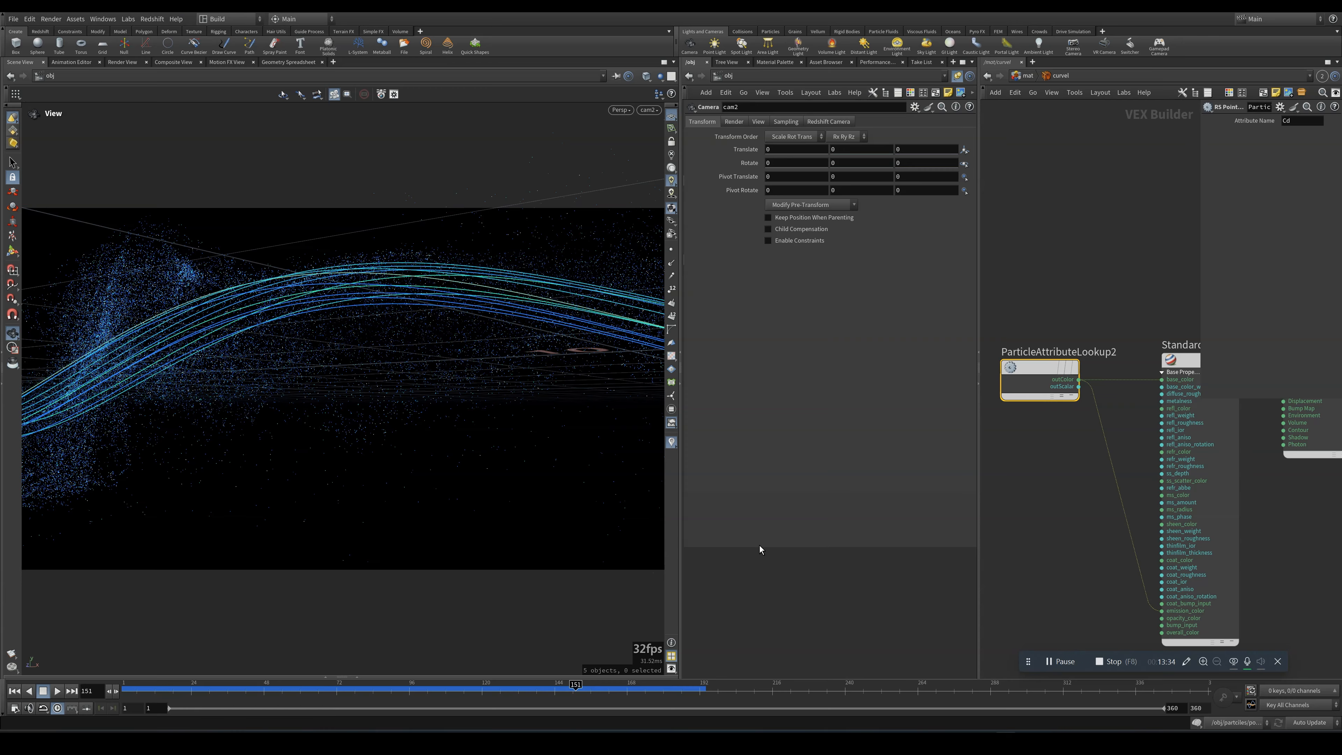
Make room to see the object nodes beside the material network, and return to the mat level.
left_click_drag(759, 547, 769, 398)
key("h")
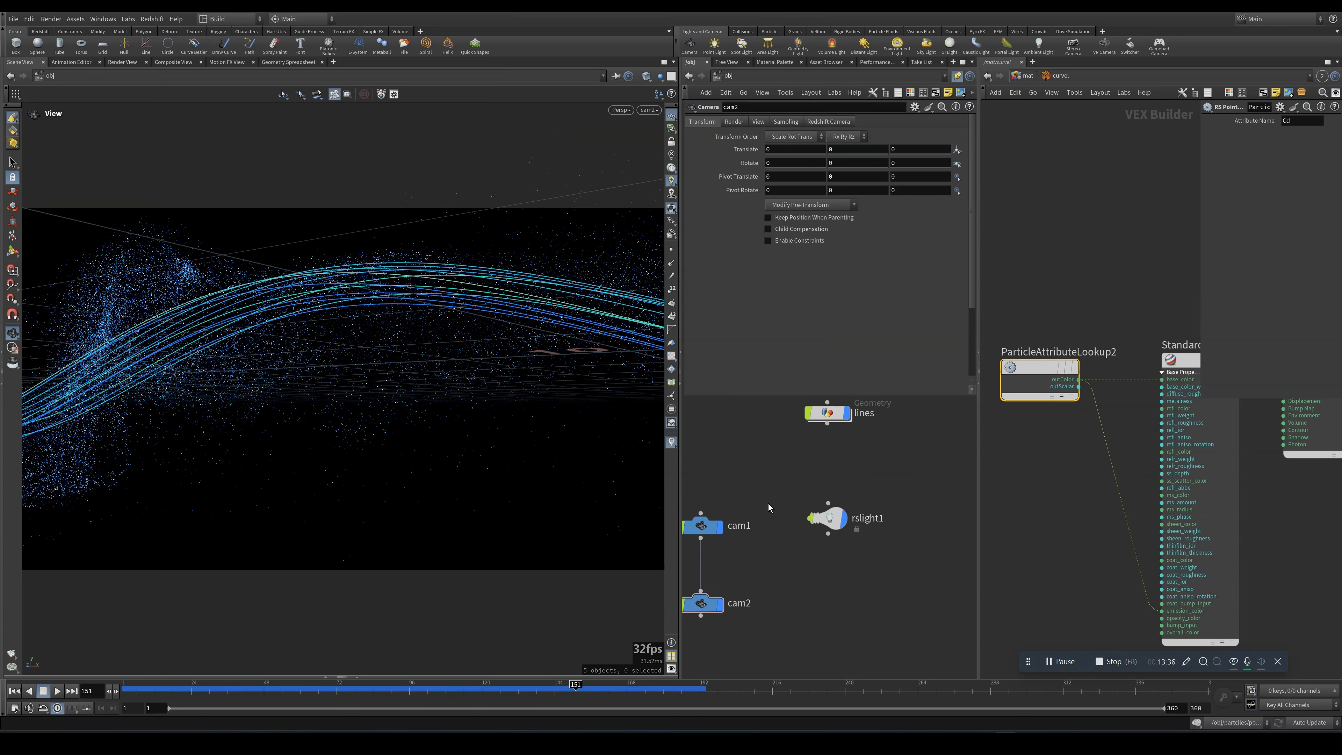
middle_click_drag(1142, 455, 1057, 387)
left_click(1140, 444)
left_click(1027, 76)
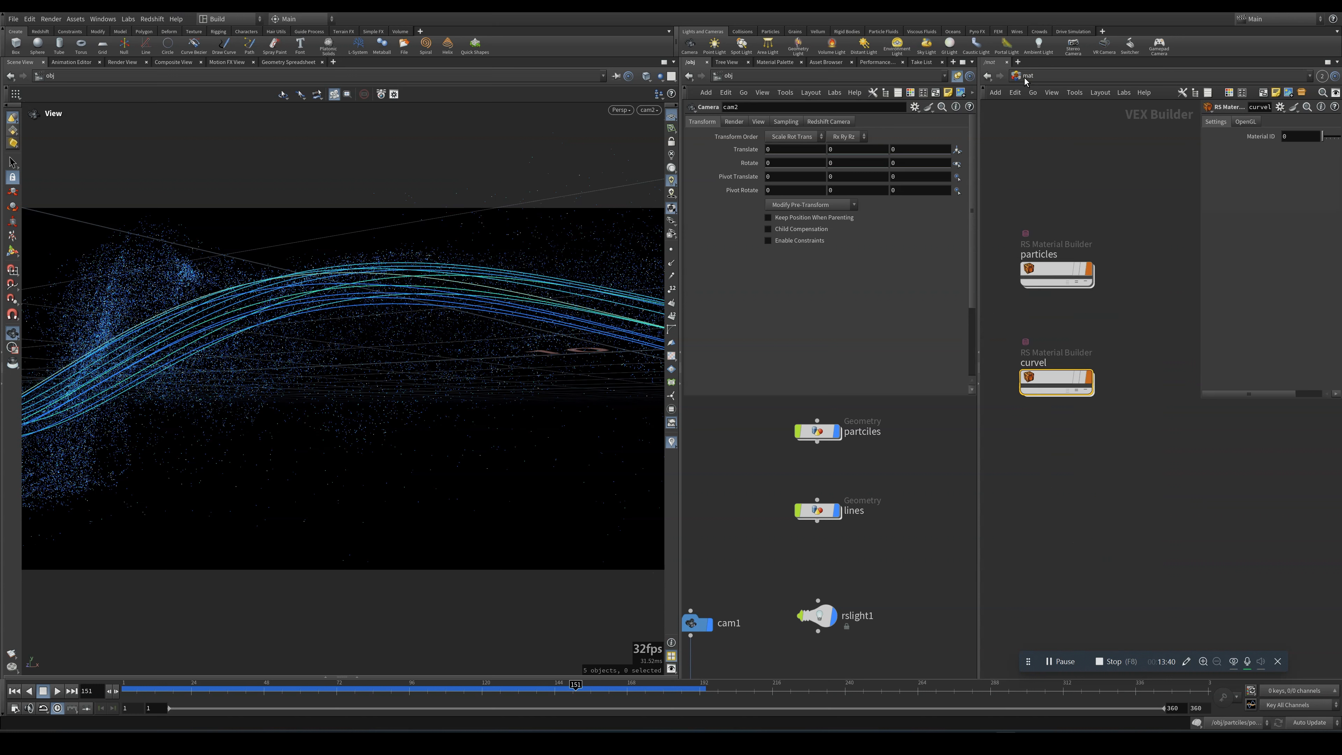
Open the particles material builder and check the attribute names in ParticleAttributeLookup1 and ParticleAttributeLookup2.
double_click(1065, 286)
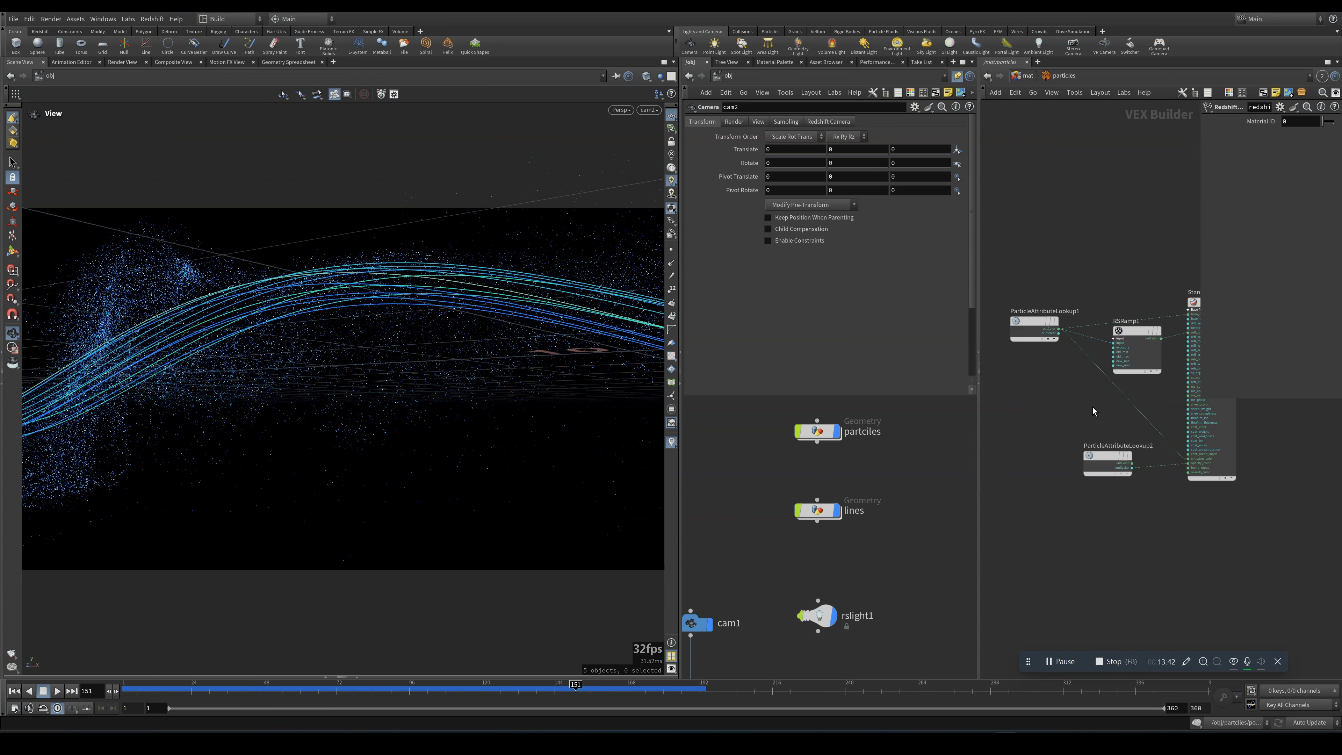
left_click_drag(1012, 349, 1063, 287)
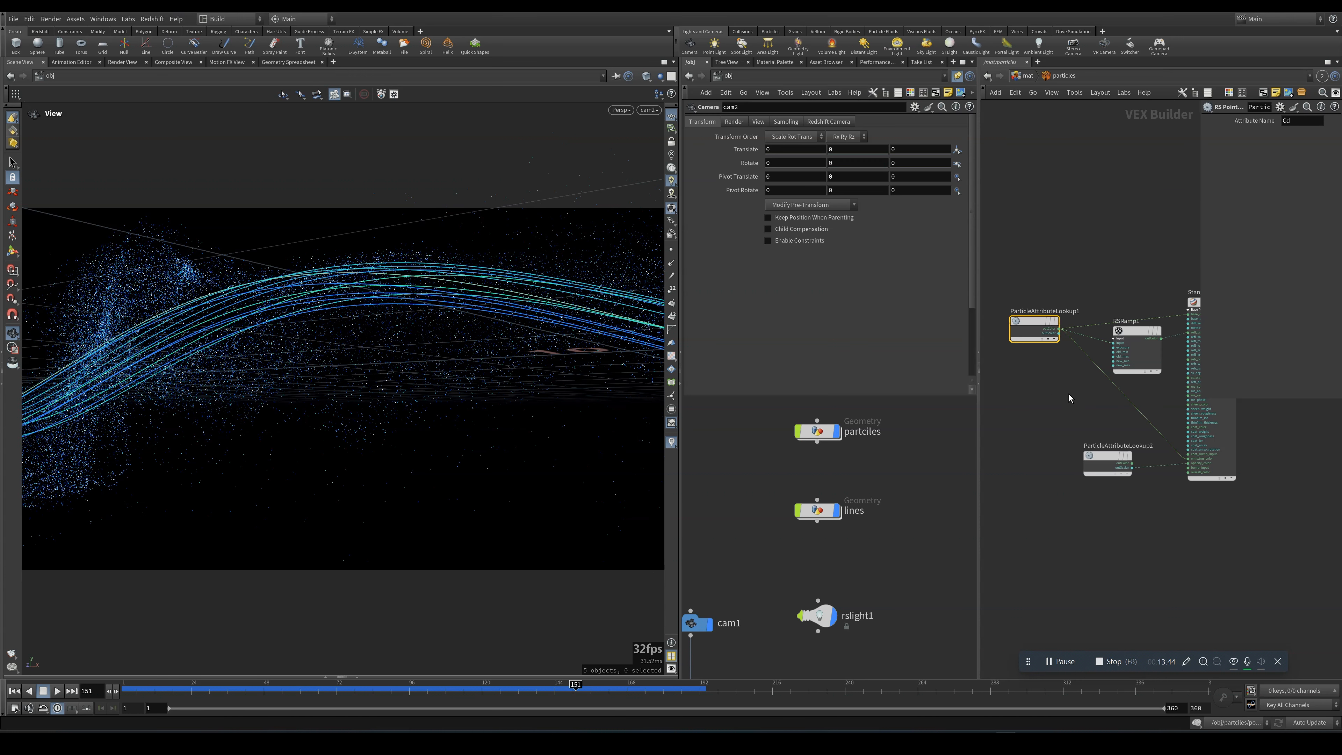
middle_click_drag(1052, 418, 1010, 423)
left_click_drag(978, 417, 870, 391)
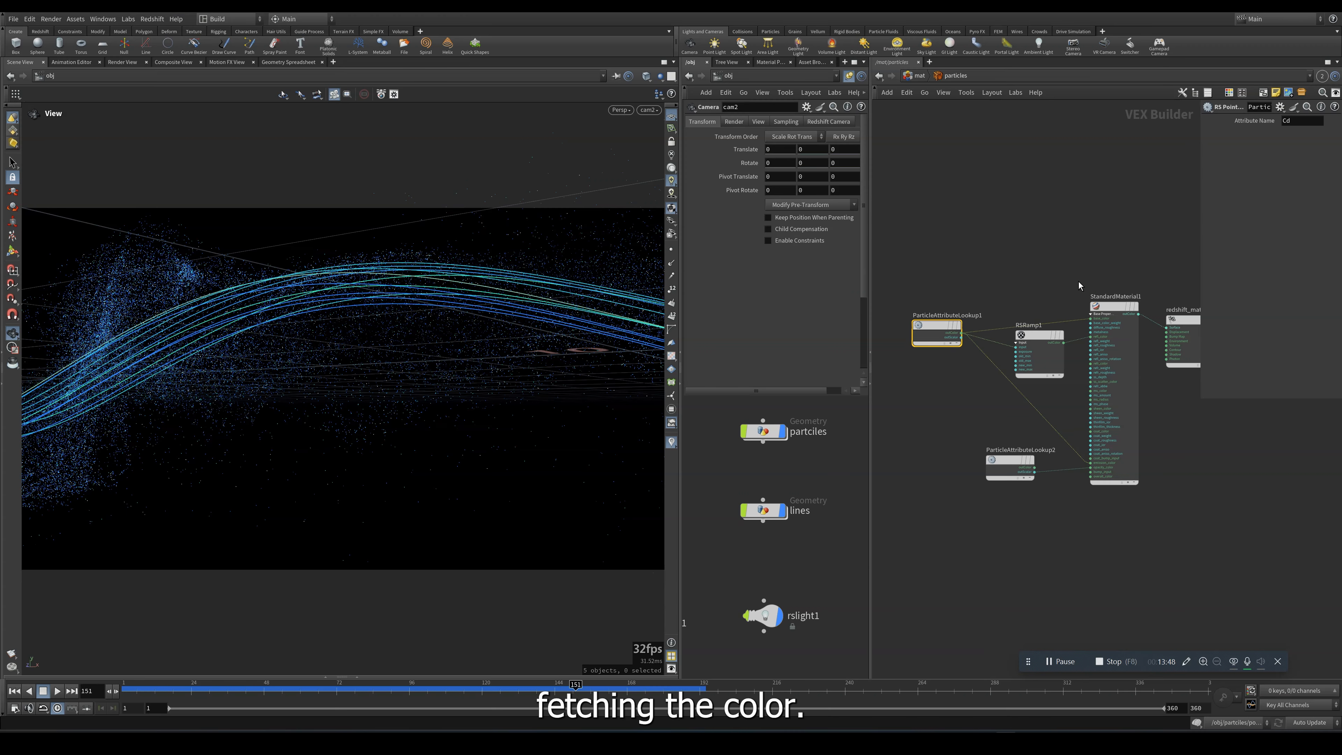
middle_click_drag(1079, 281, 1052, 270)
left_click(1013, 323)
key("Up")
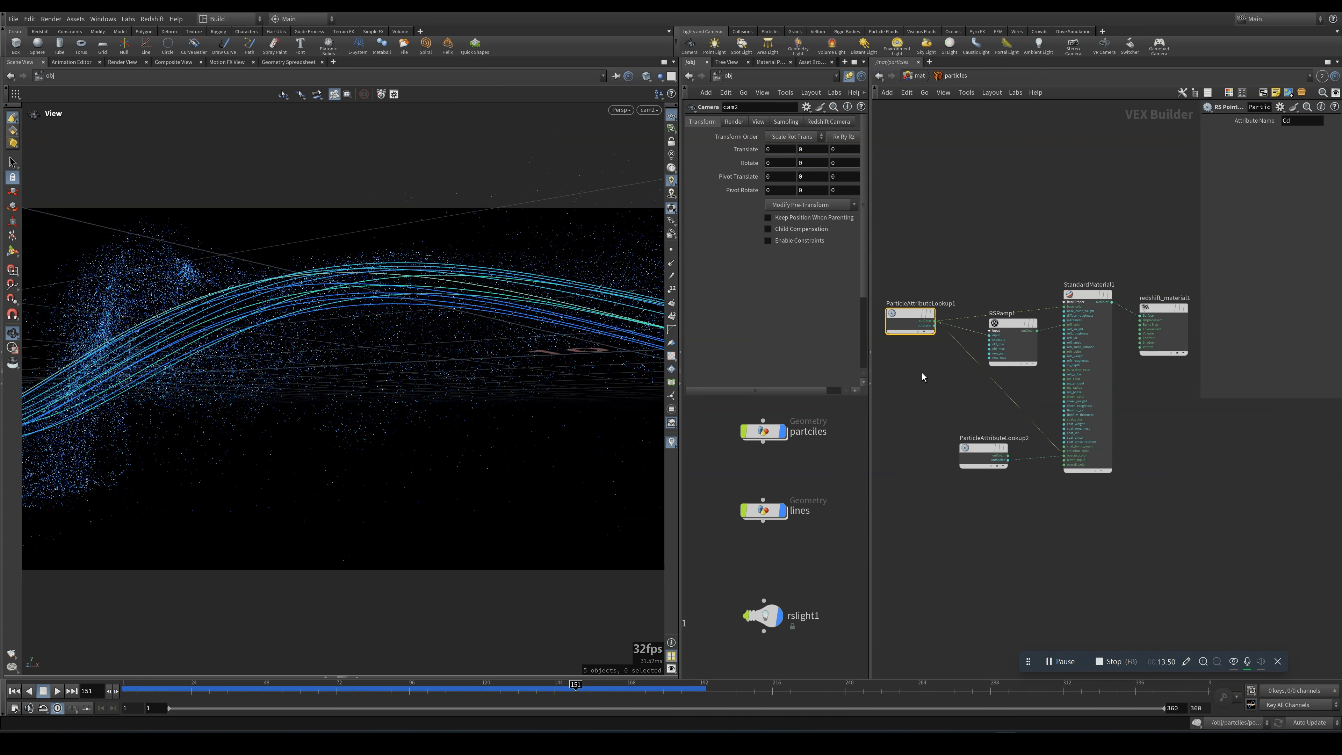
left_click(984, 454)
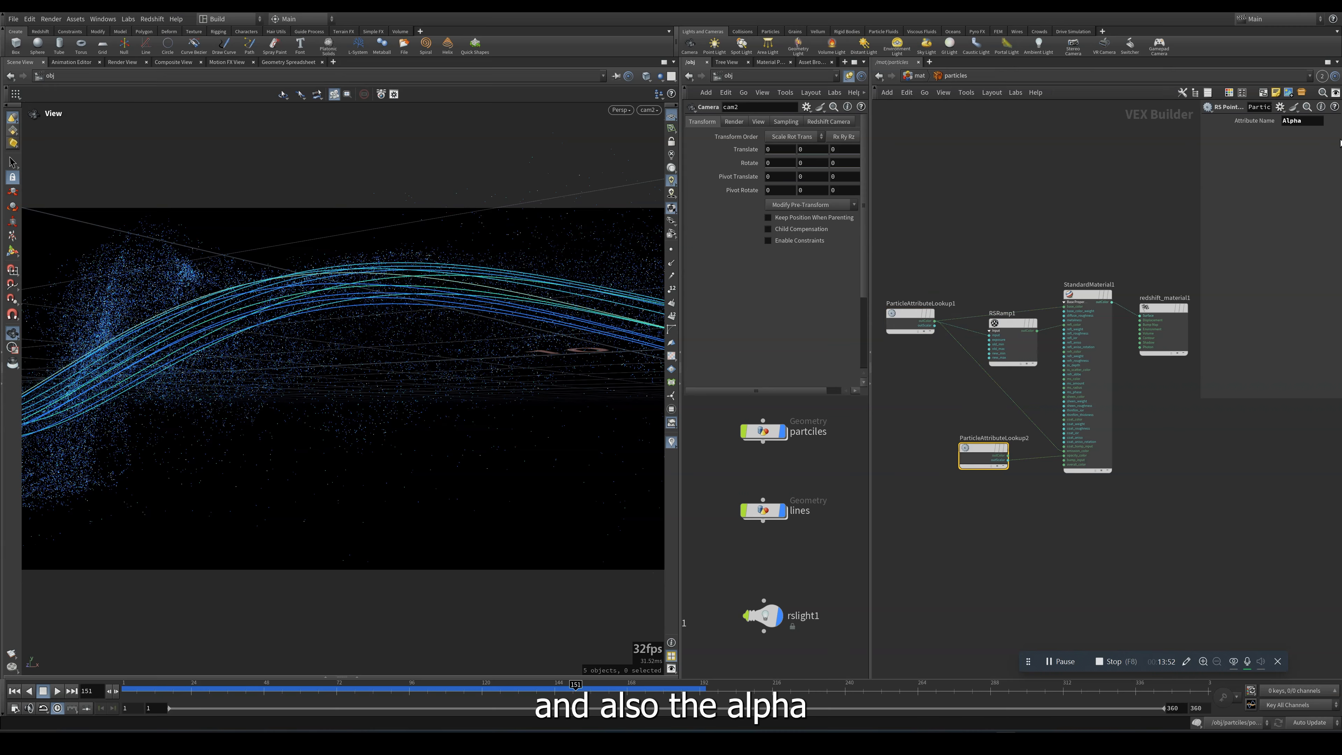
left_click(1069, 488)
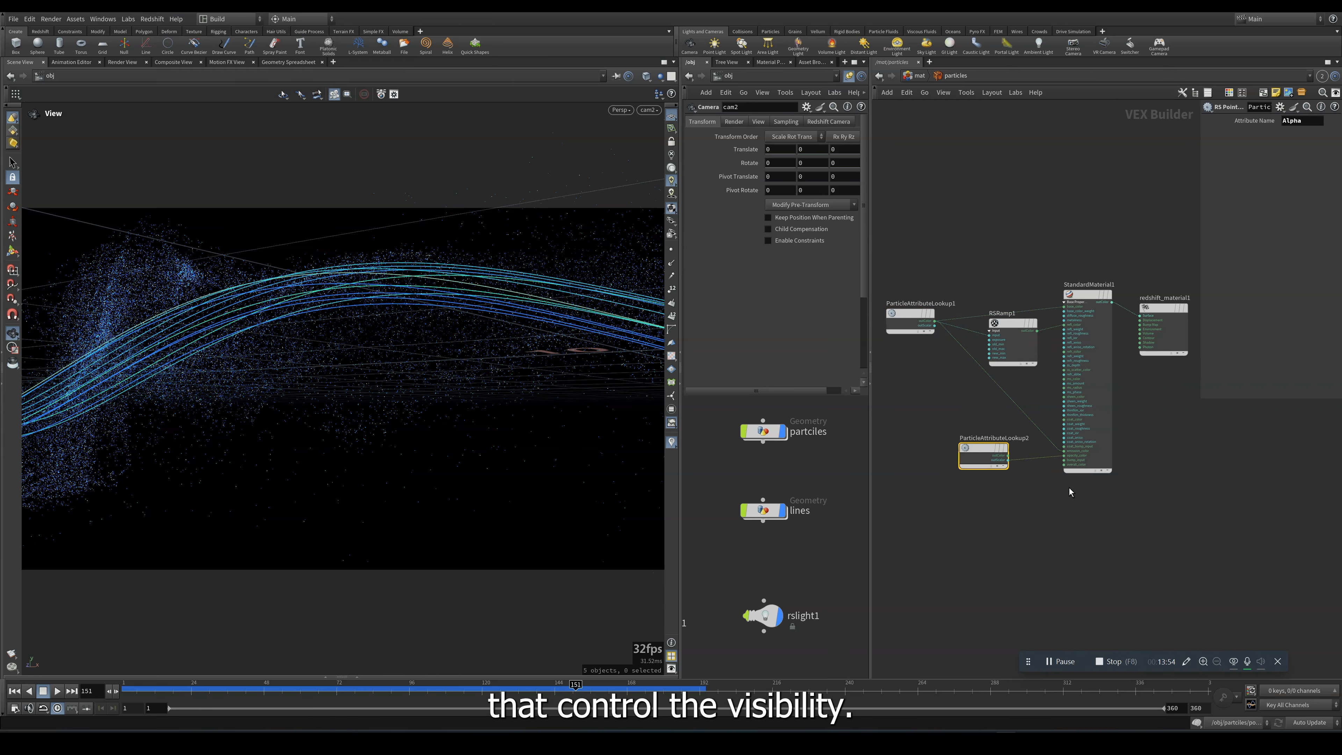
Examine the inputs wired into the particles material's StandardMaterial1 and enlarge the parameter view to read its base, reflection and transmission settings.
scroll(1077, 456, "up", 5)
scroll(955, 394, "down", 4)
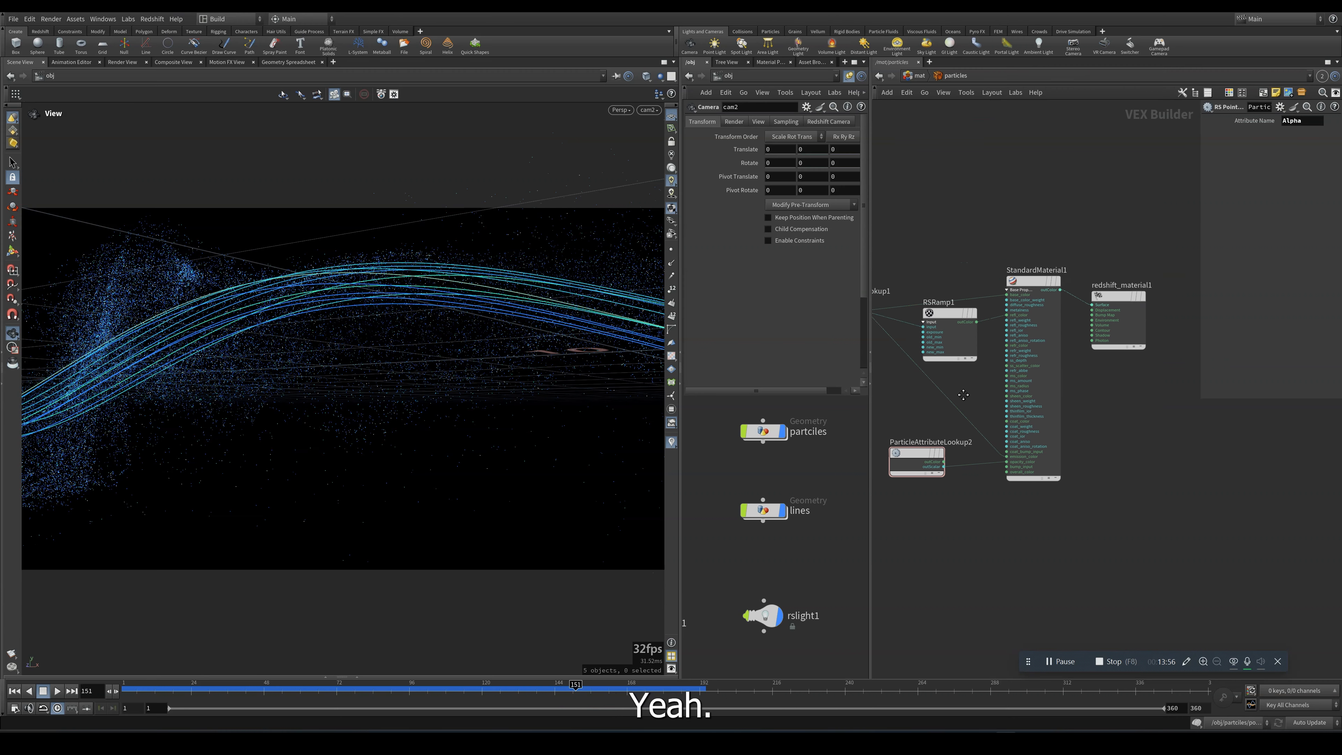
scroll(970, 315, "up", 3)
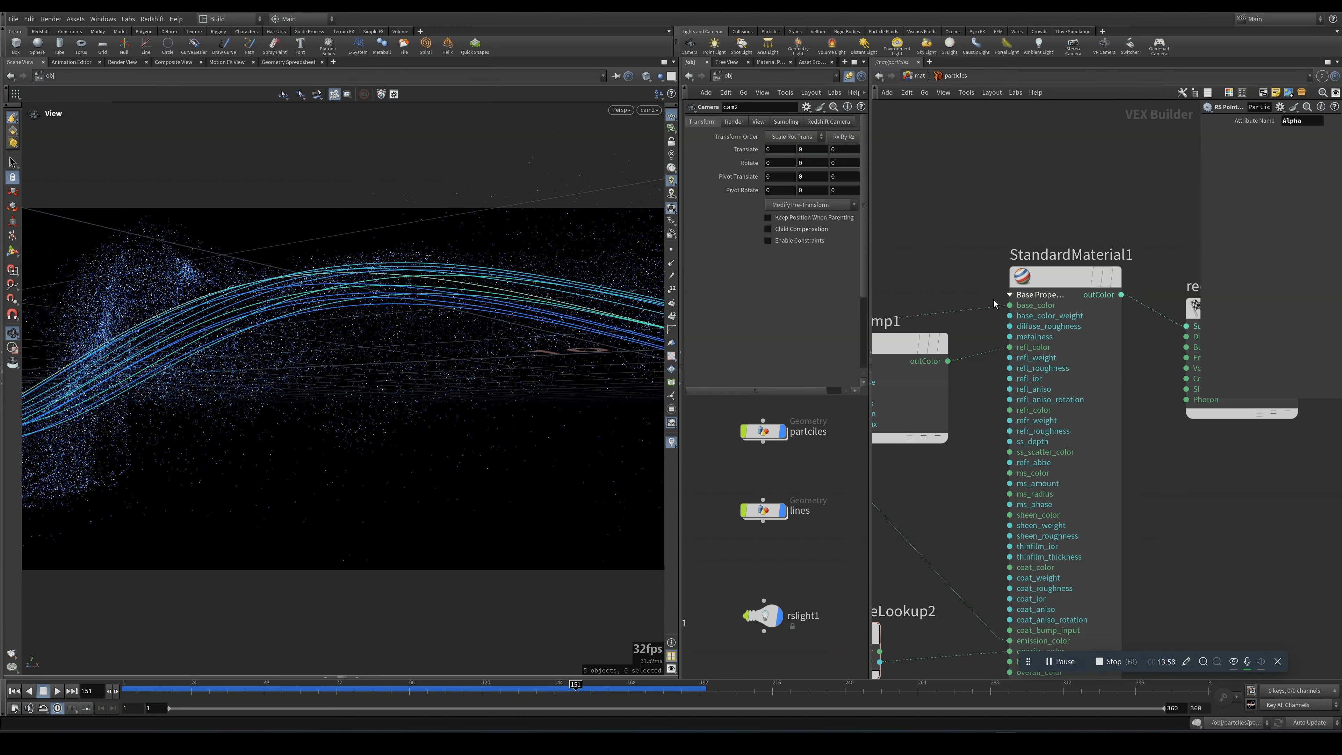
middle_click_drag(978, 490, 965, 297)
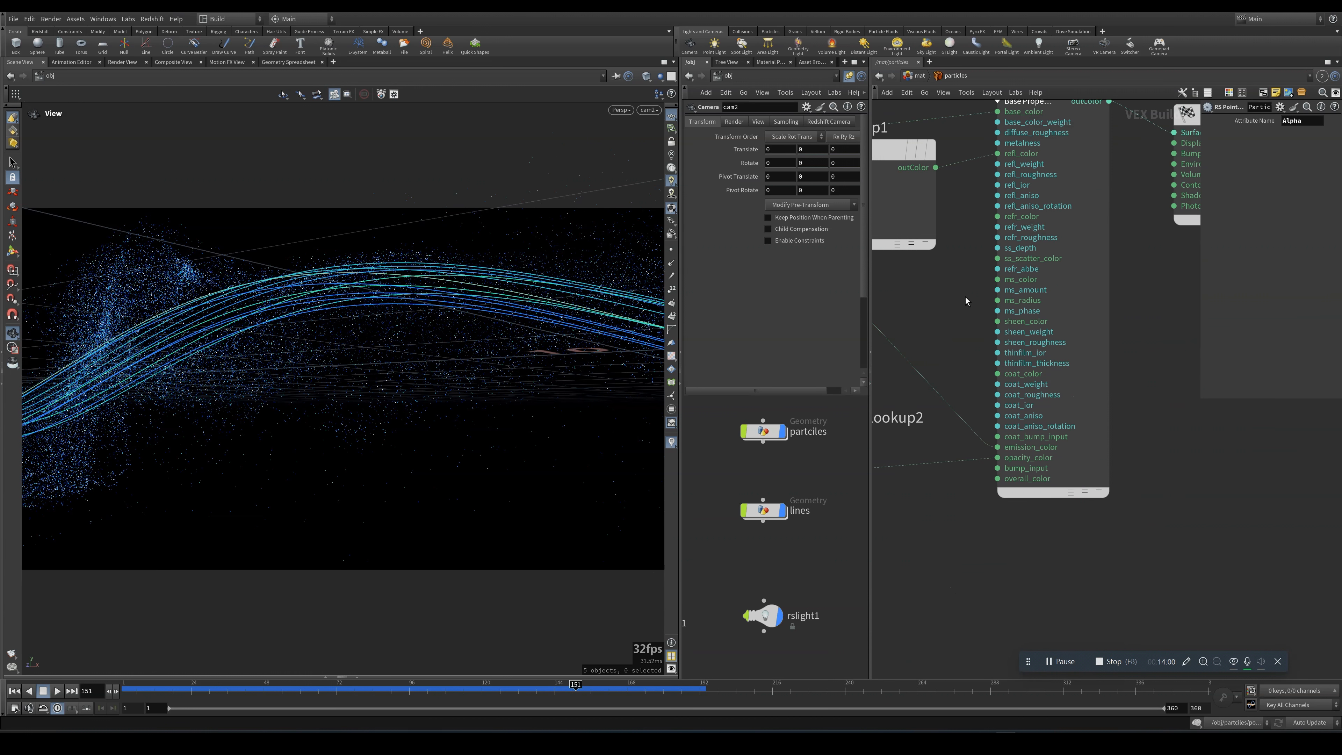
left_click(1098, 430)
left_click_drag(1199, 403, 1010, 622)
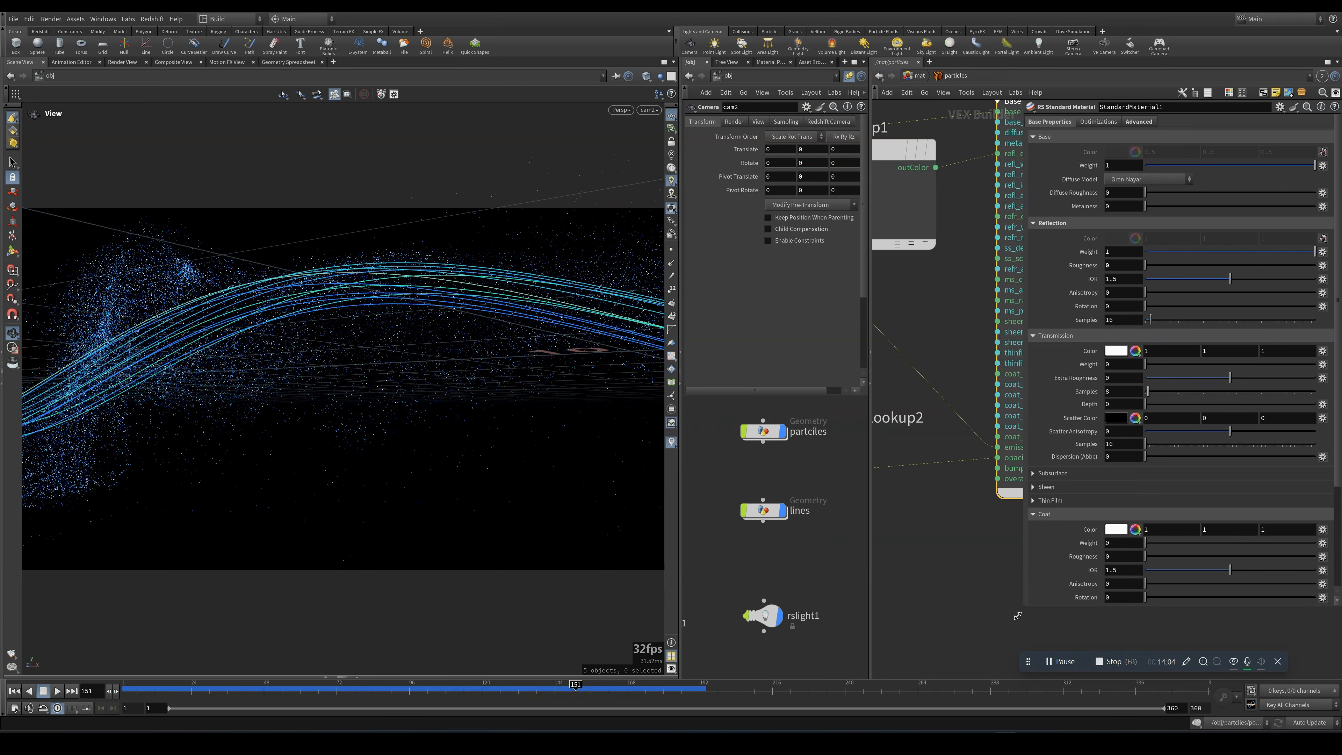
scroll(1158, 410, "down", 1)
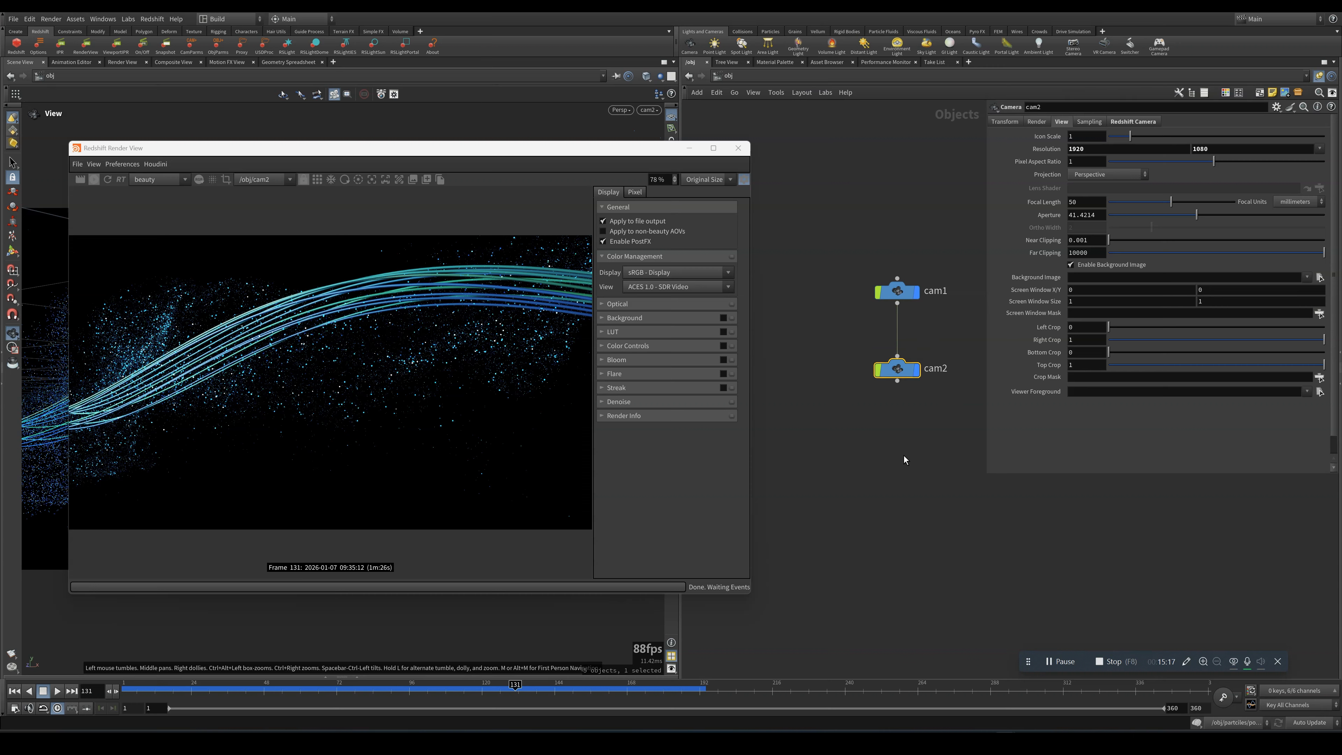
Inspect the frame 131 render, view the scene from outside the camera, and keep the render window over the viewport.
scroll(348, 376, "down", 1)
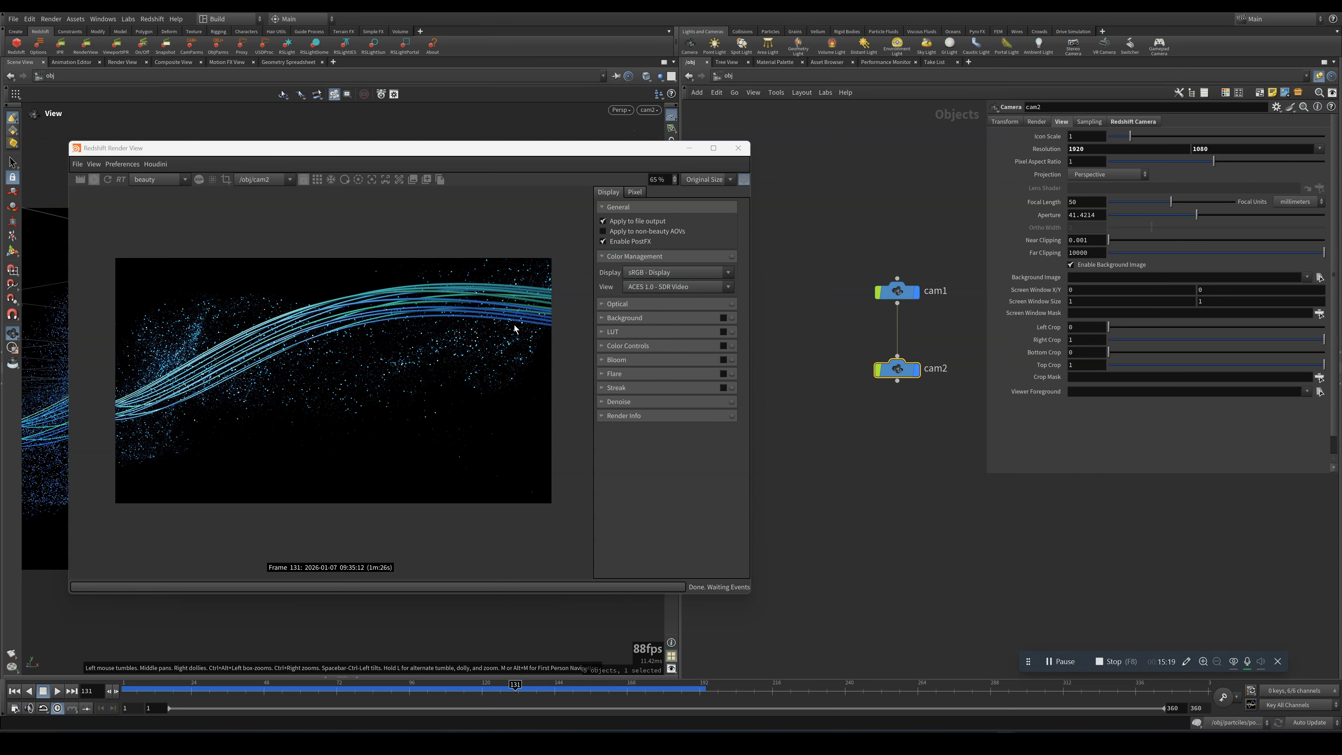
scroll(333, 388, "up", 1)
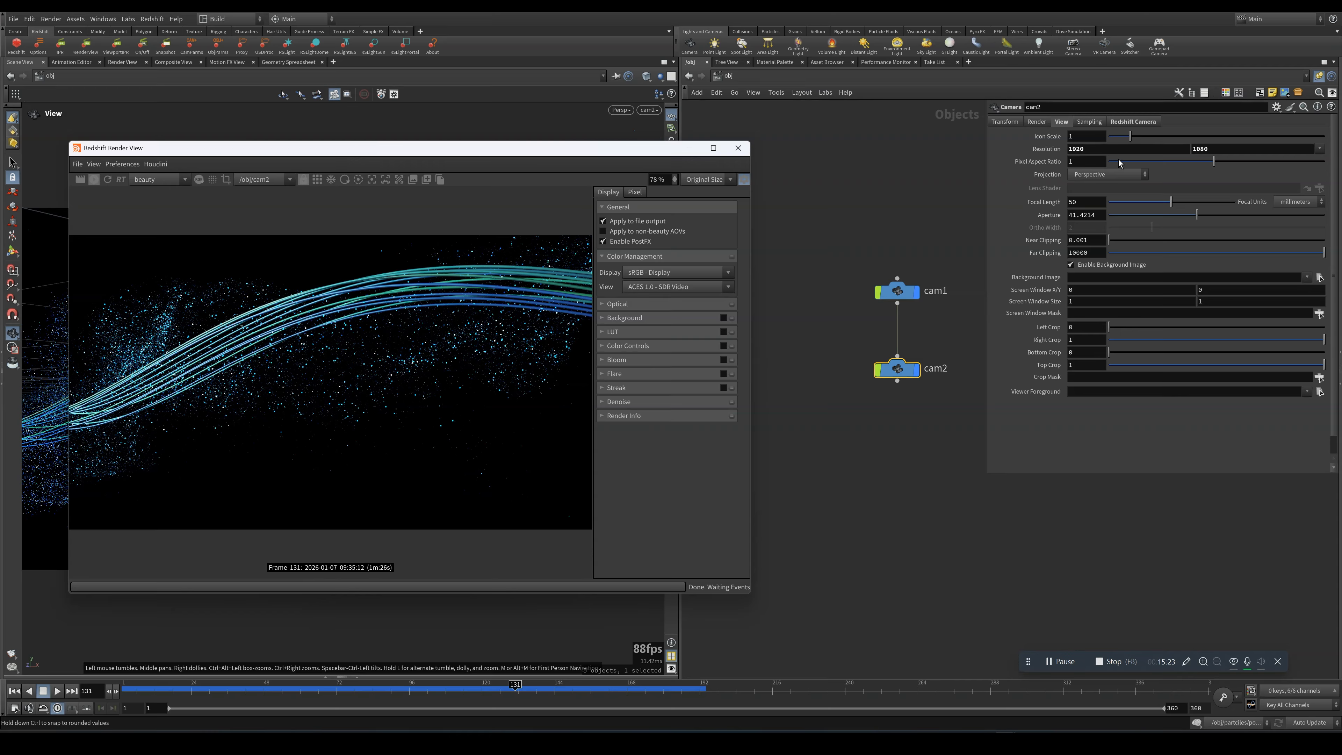
middle_click_drag(850, 248, 849, 407)
left_click_drag(509, 152, 788, 192)
left_click_drag(150, 332, 133, 359)
right_click_drag(133, 359, 209, 311)
left_click_drag(210, 312, 119, 349)
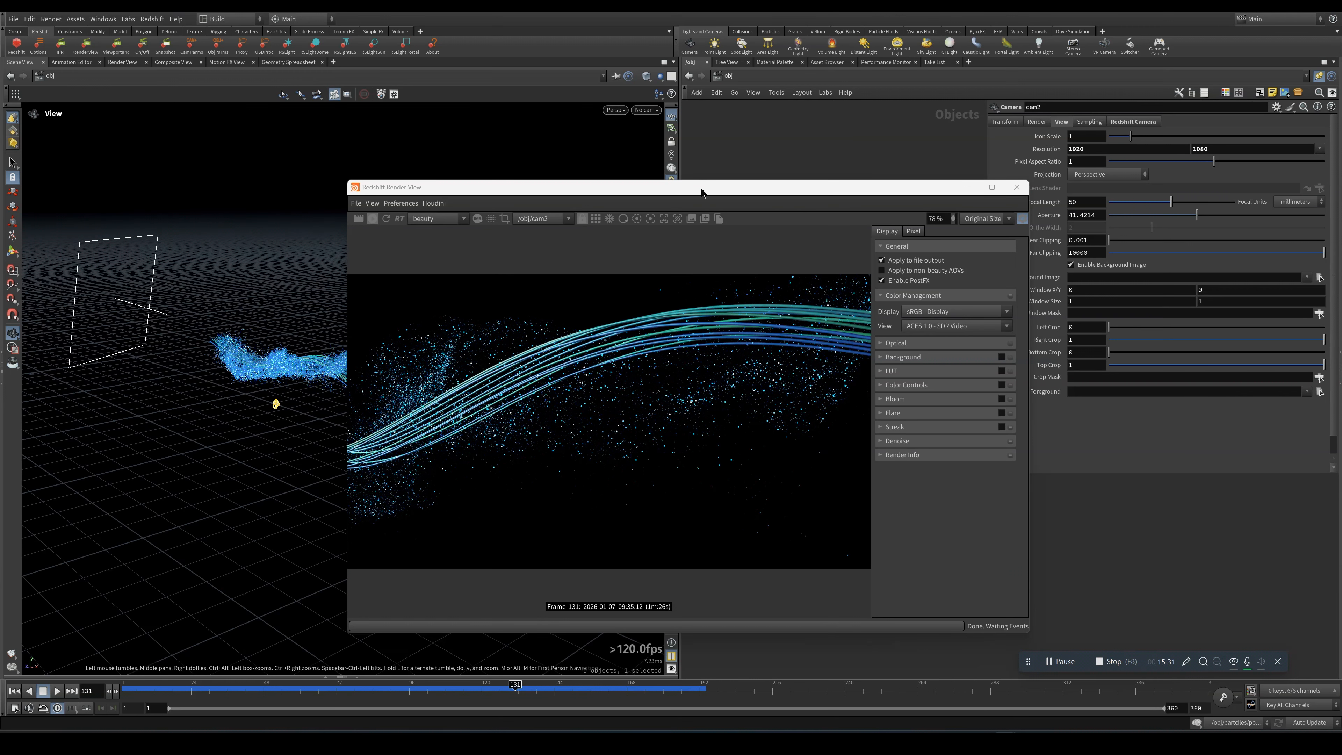
left_click_drag(523, 187, 183, 142)
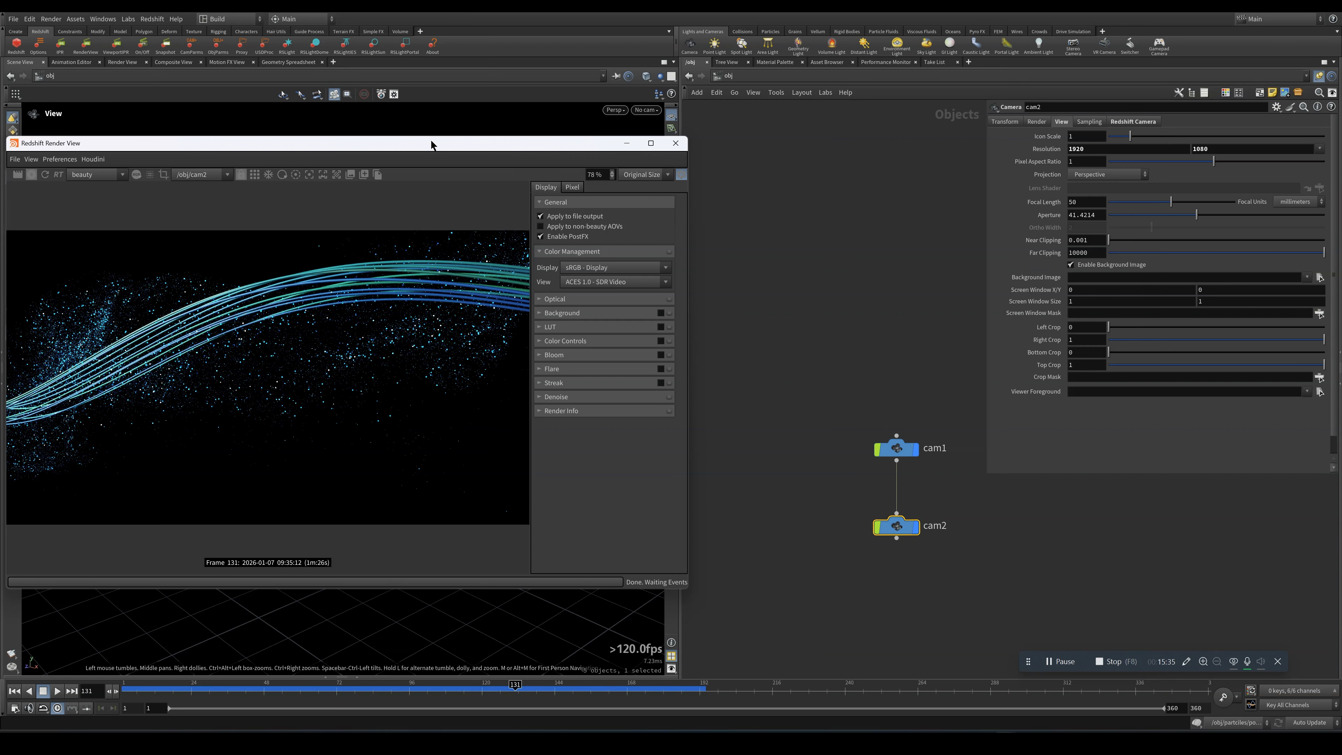
left_click_drag(340, 146, 391, 152)
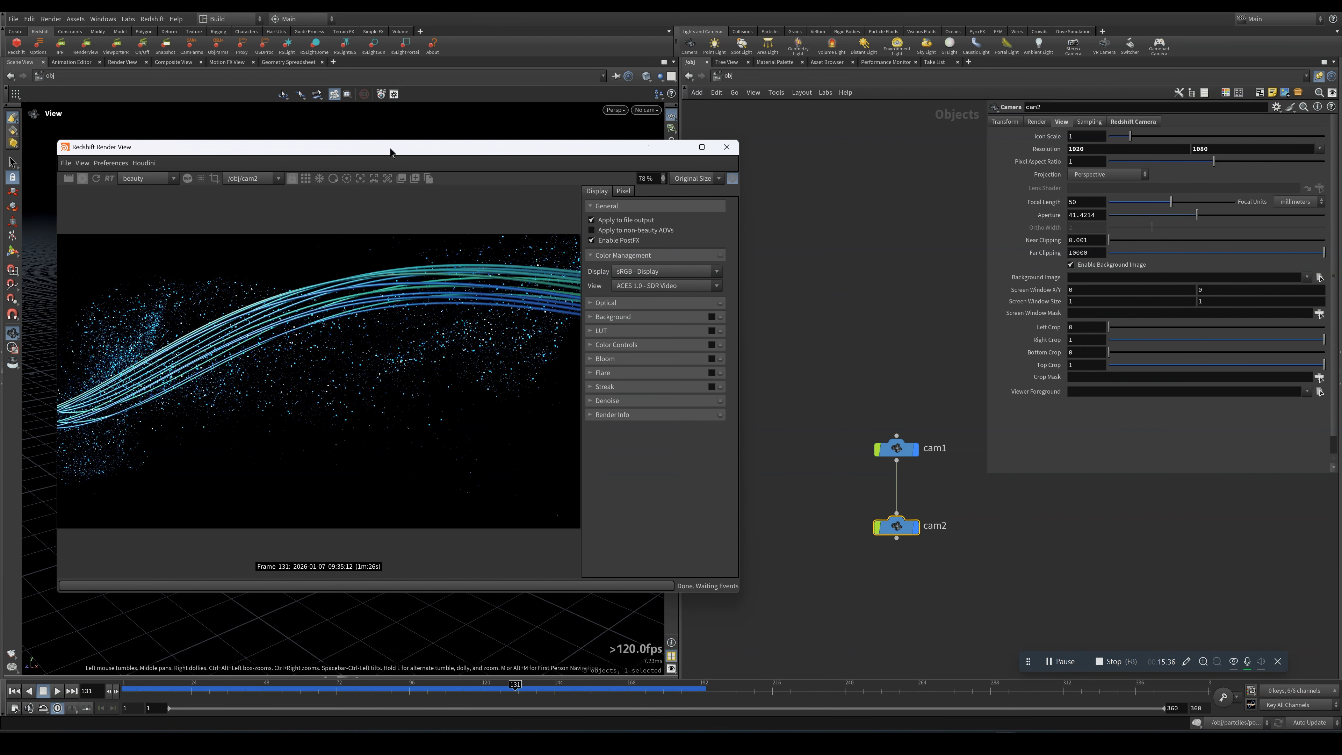
Review the emission, diffuse, specular and reflection passes in the Redshift render view, ending on the beauty pass.
left_click(144, 180)
left_click(135, 225)
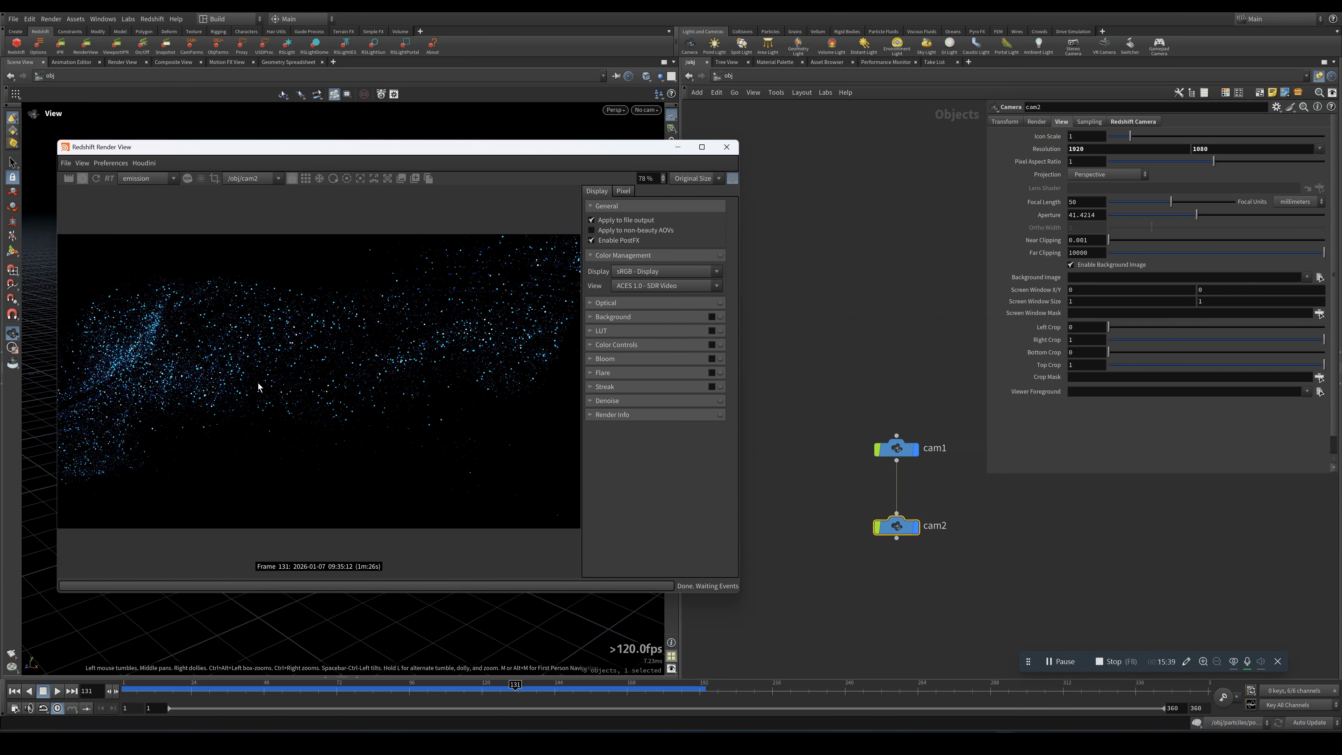
left_click(143, 180)
left_click(146, 184)
left_click(147, 180)
left_click(149, 185)
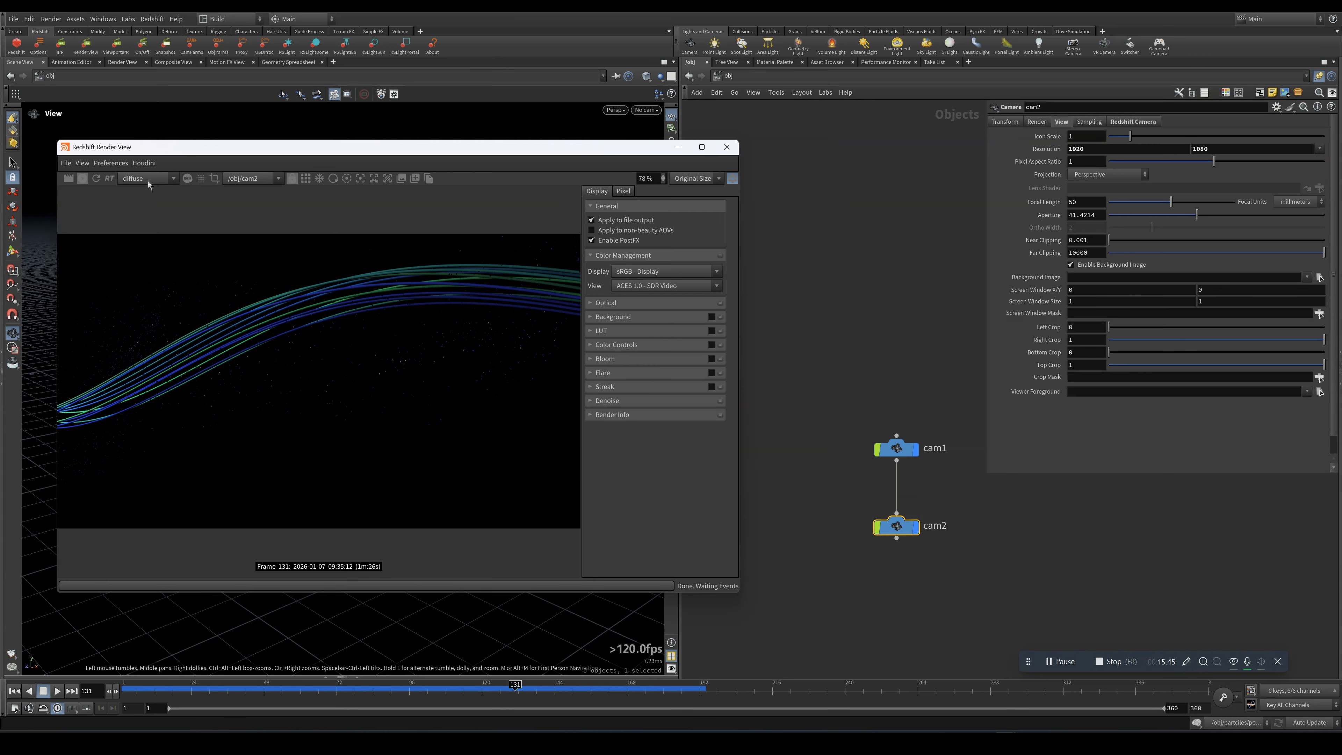
left_click(148, 179)
left_click(143, 207)
left_click(144, 180)
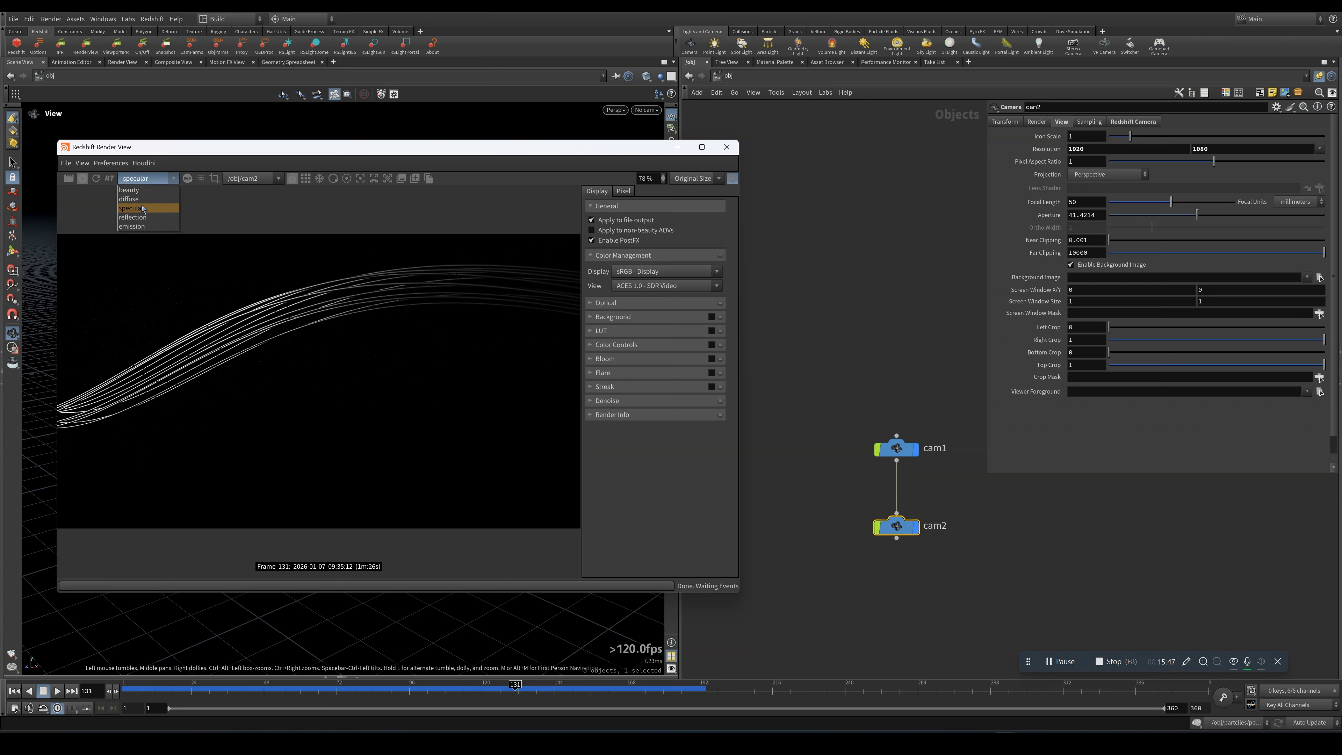
left_click(132, 218)
left_click(146, 178)
left_click(129, 190)
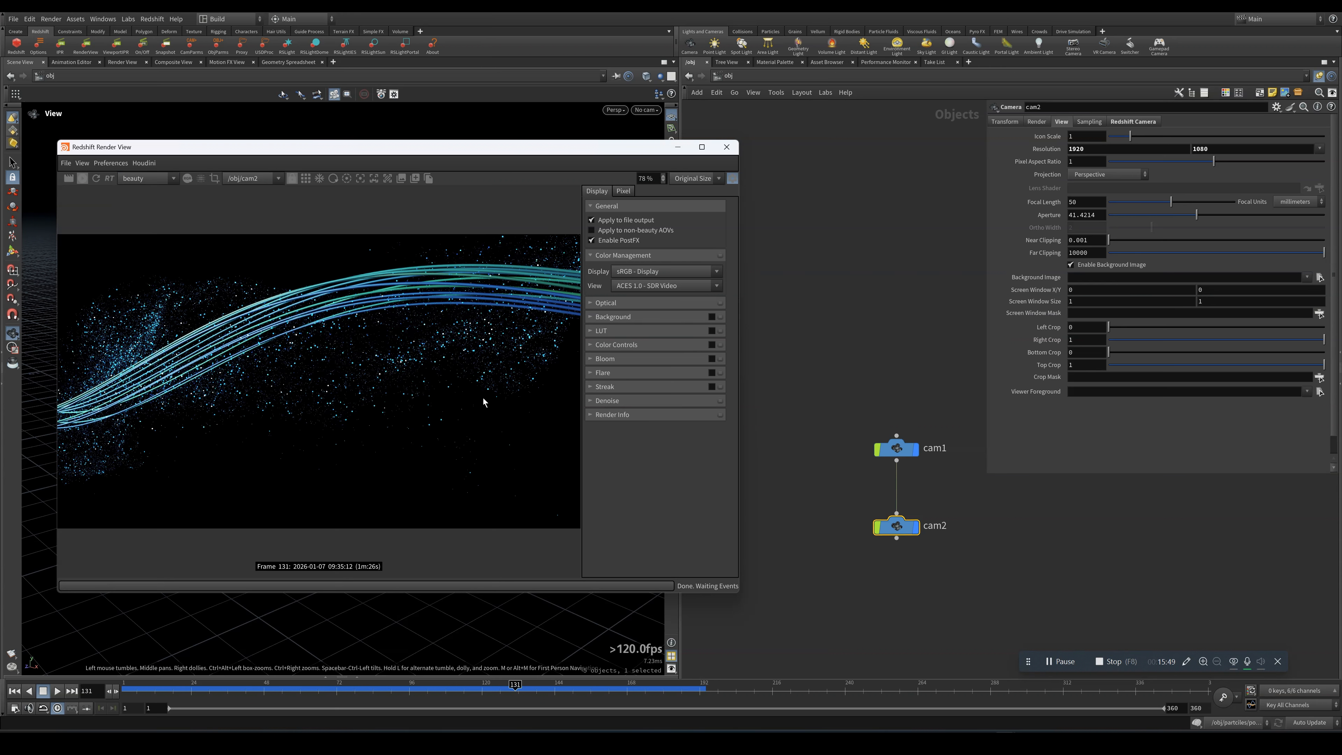
Select cam2, show its Redshift camera settings, and enable Bokeh in the render view's optical settings.
left_click_drag(824, 499, 1003, 591)
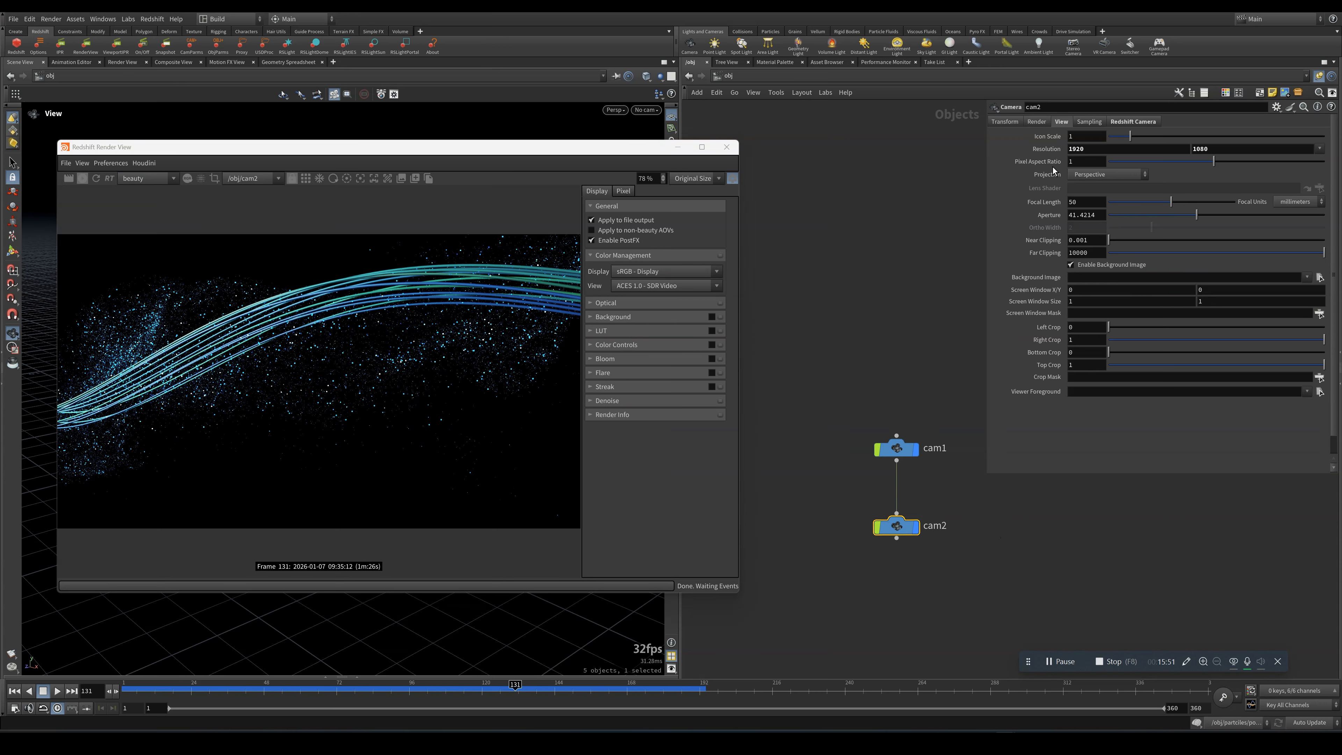
left_click(1130, 123)
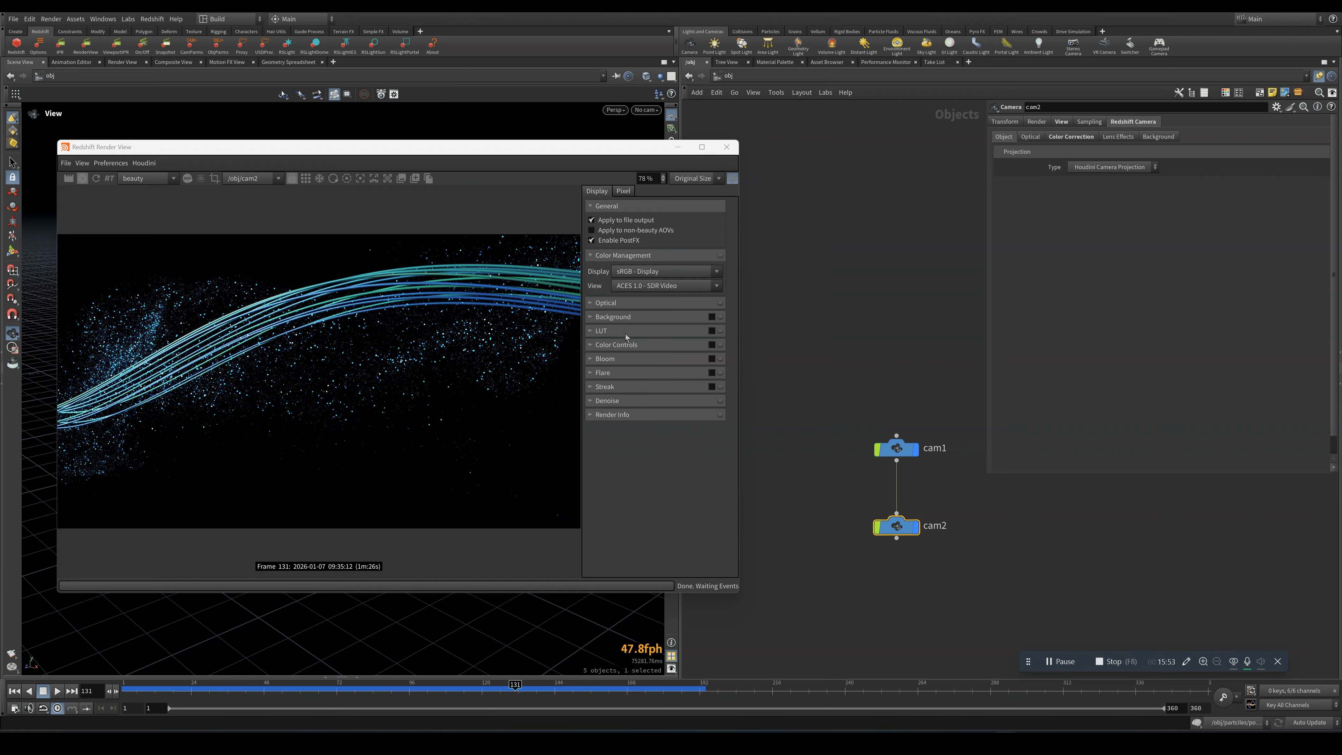
left_click(605, 303)
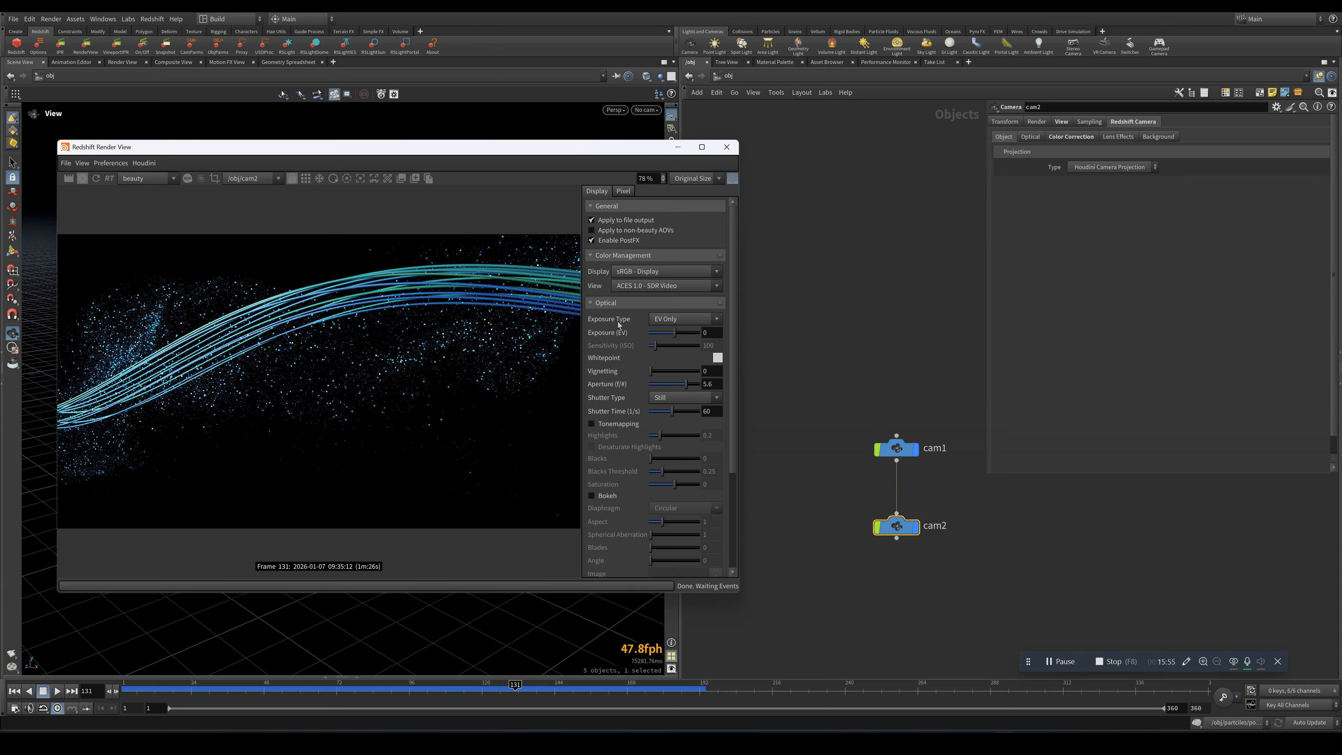
left_click(593, 497)
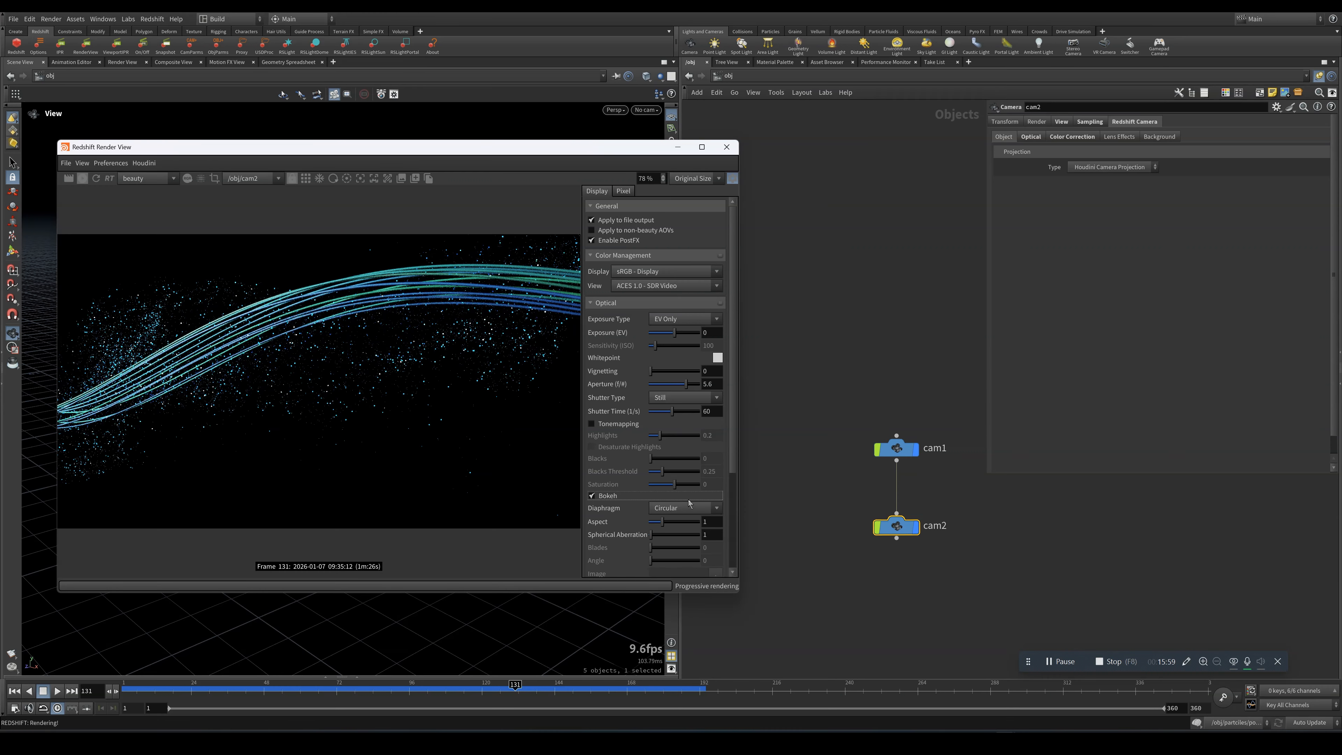
Set cam2's F-Stop to 0.1 in its sampling settings, and refine it to 0.12.
left_click(1090, 122)
left_click_drag(1143, 161, 1110, 164)
left_click(1097, 162)
type("0.")
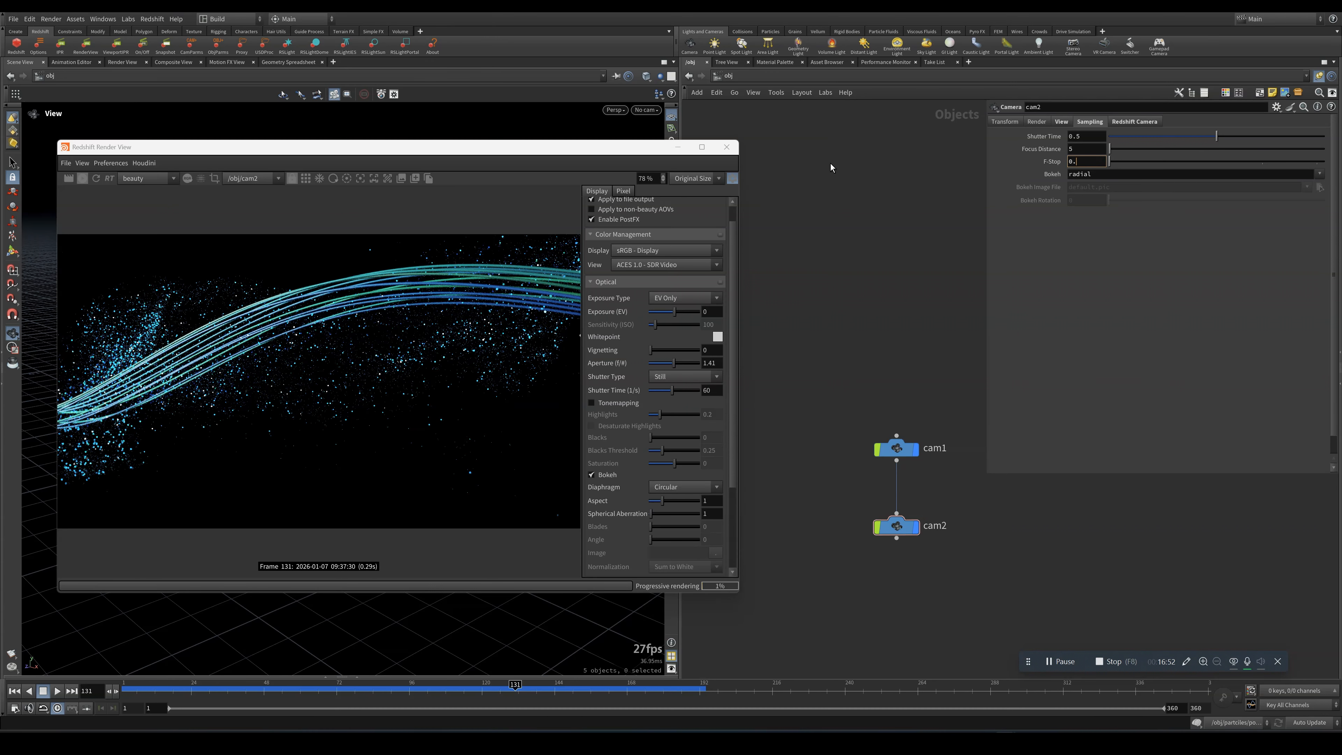
type("1")
key("Return")
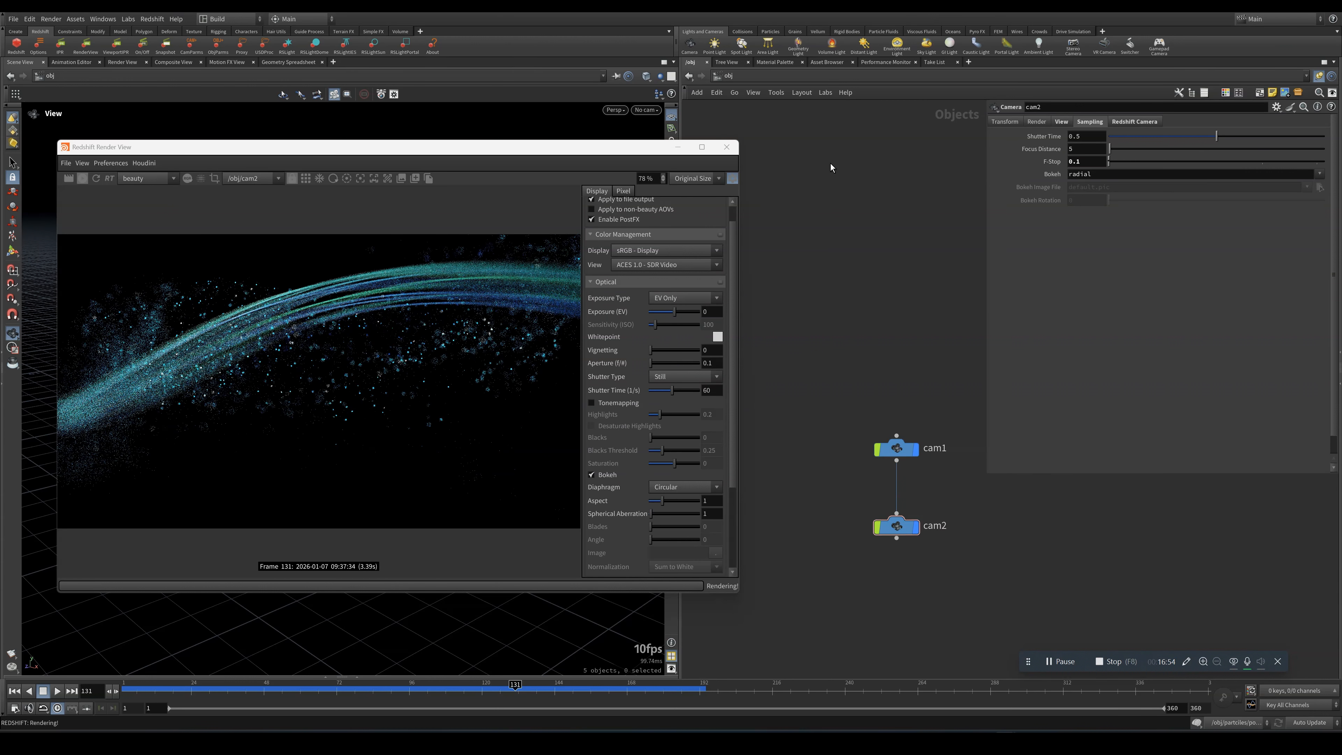
type("2")
key("Return")
Uncover the viewport, select cam2, and display its handles with the camera and particle stream both in view.
left_click_drag(633, 152, 1154, 141)
left_click_drag(302, 388, 476, 317)
left_click_drag(824, 144, 775, 97)
middle_click_drag(867, 565, 839, 662)
left_click_drag(816, 598, 968, 653)
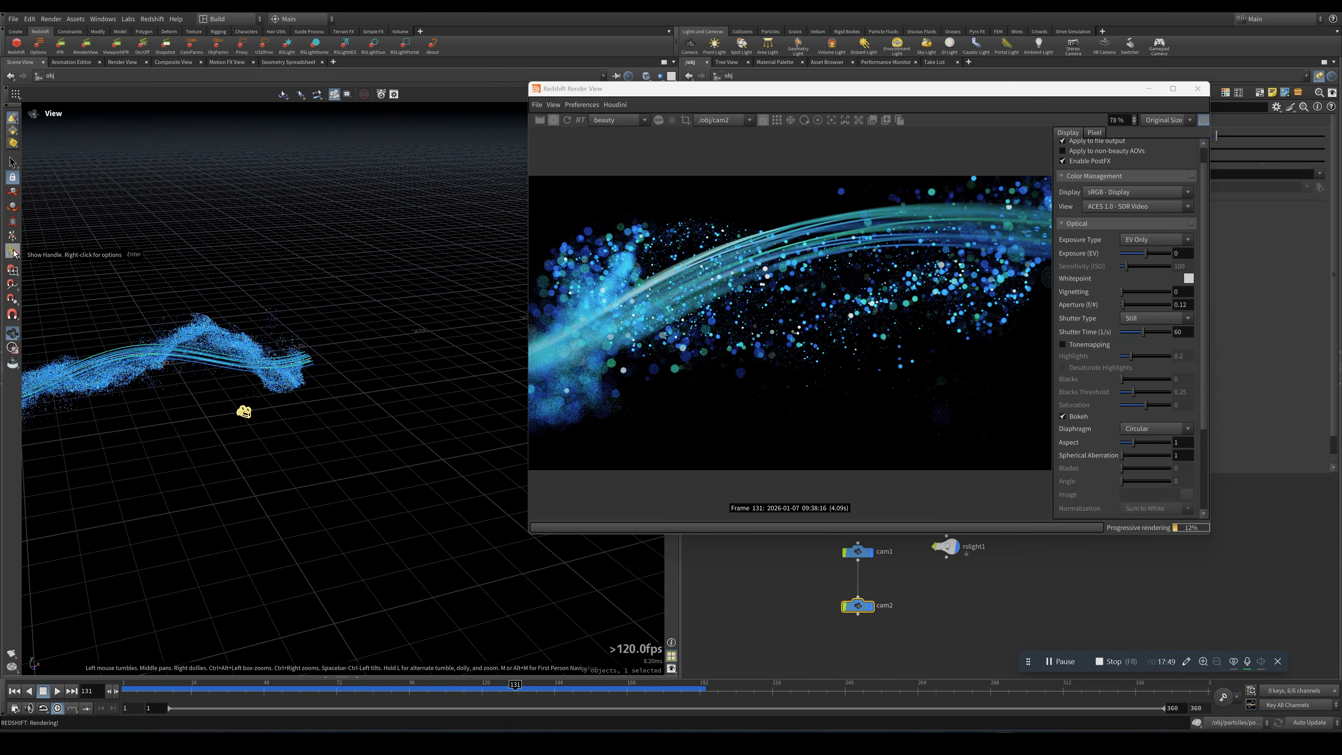
key("Return")
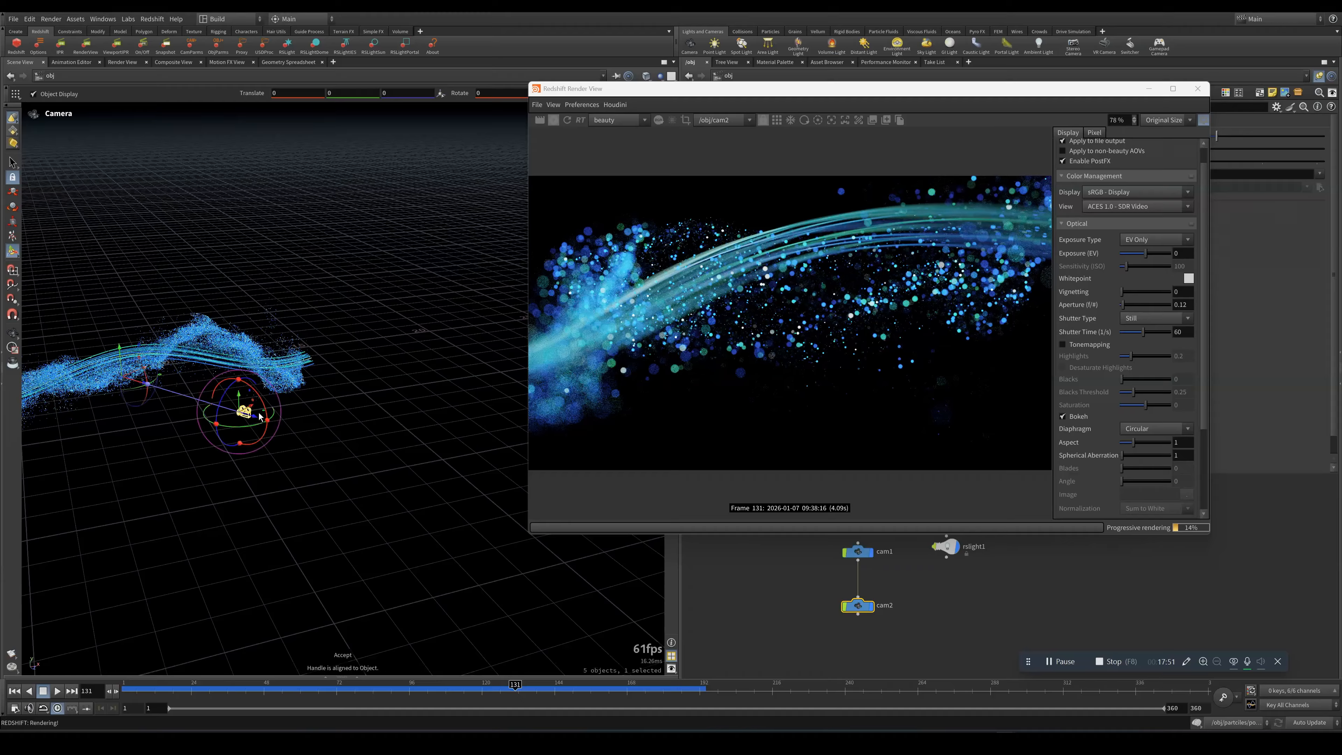
left_click_drag(210, 378, 318, 503, "alt")
left_click_drag(248, 423, 148, 359, "alt")
key("Return")
Set cam2's focus distance to 8, and pull its focus handle in the viewport back toward the camera.
left_click_drag(980, 87, 1085, 221)
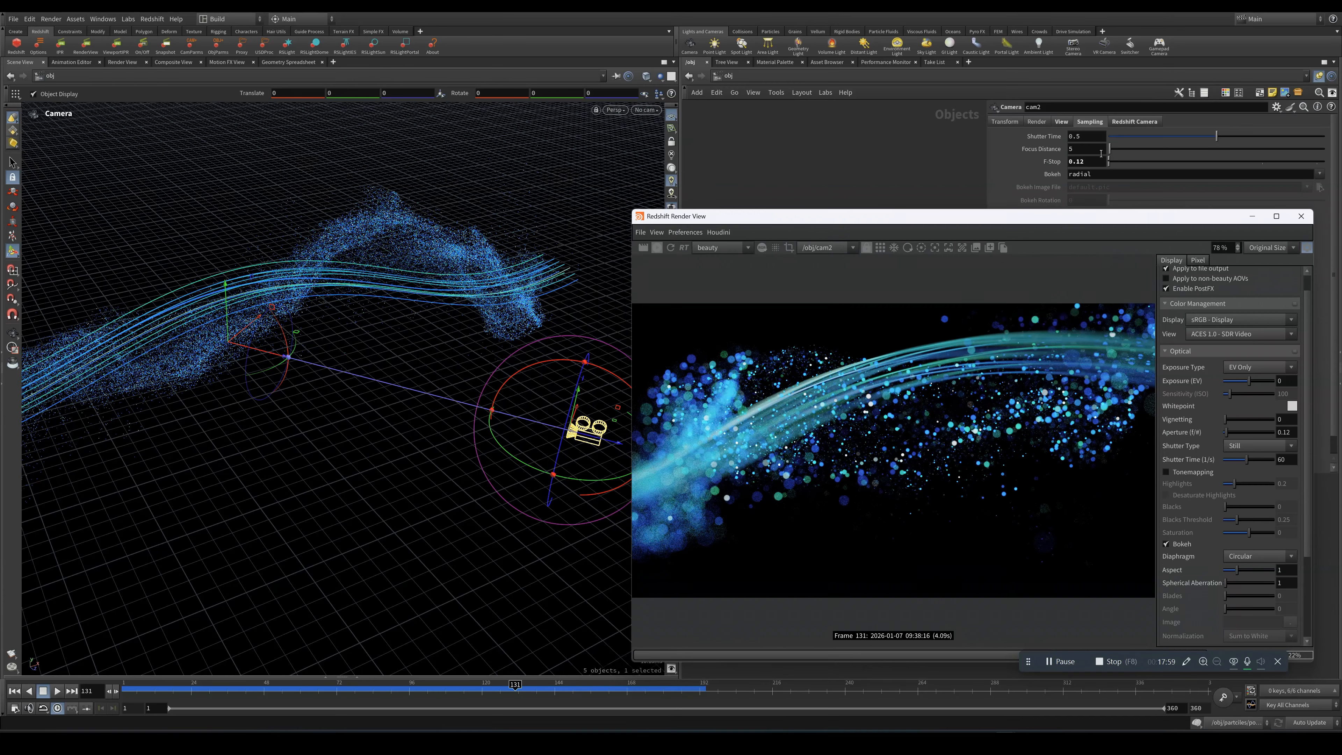
mouse_move(1122, 149)
left_mouse_down()
mouse_move(1161, 152)
mouse_move(1110, 151)
left_mouse_up()
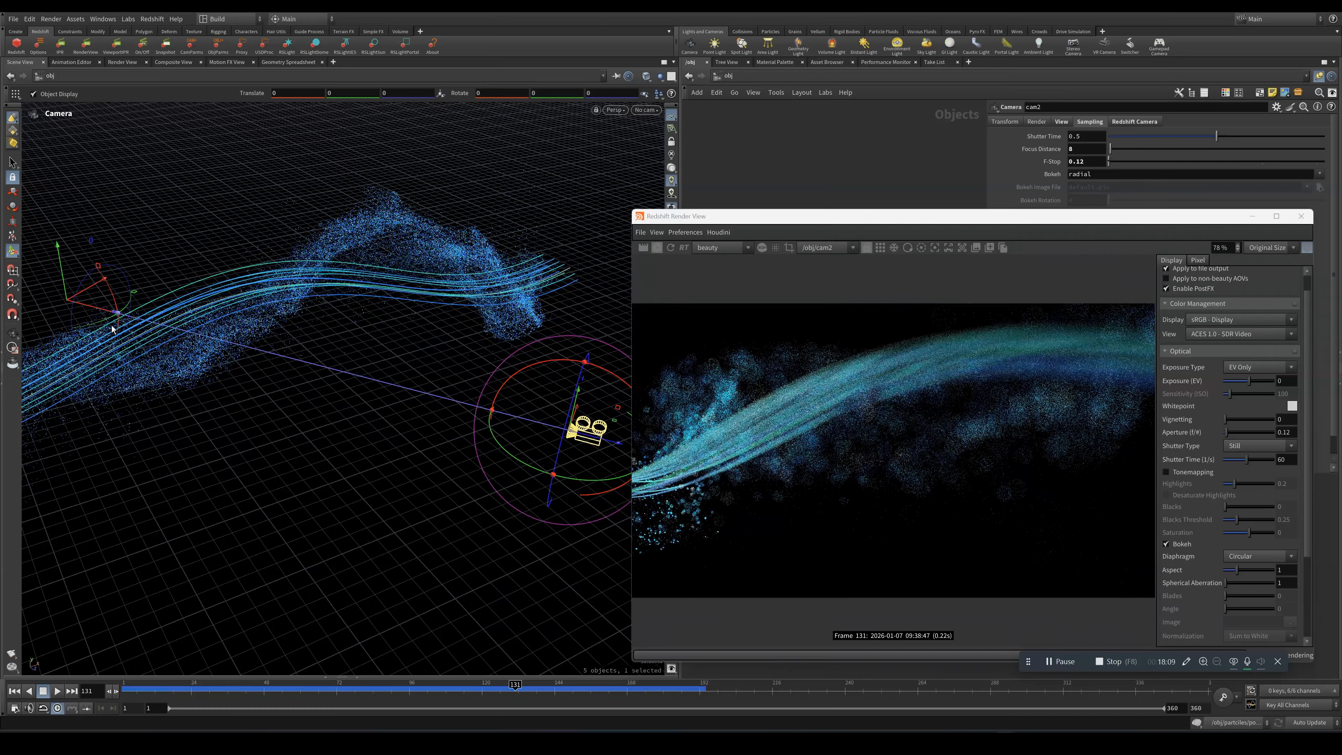
left_click_drag(91, 310, 259, 340)
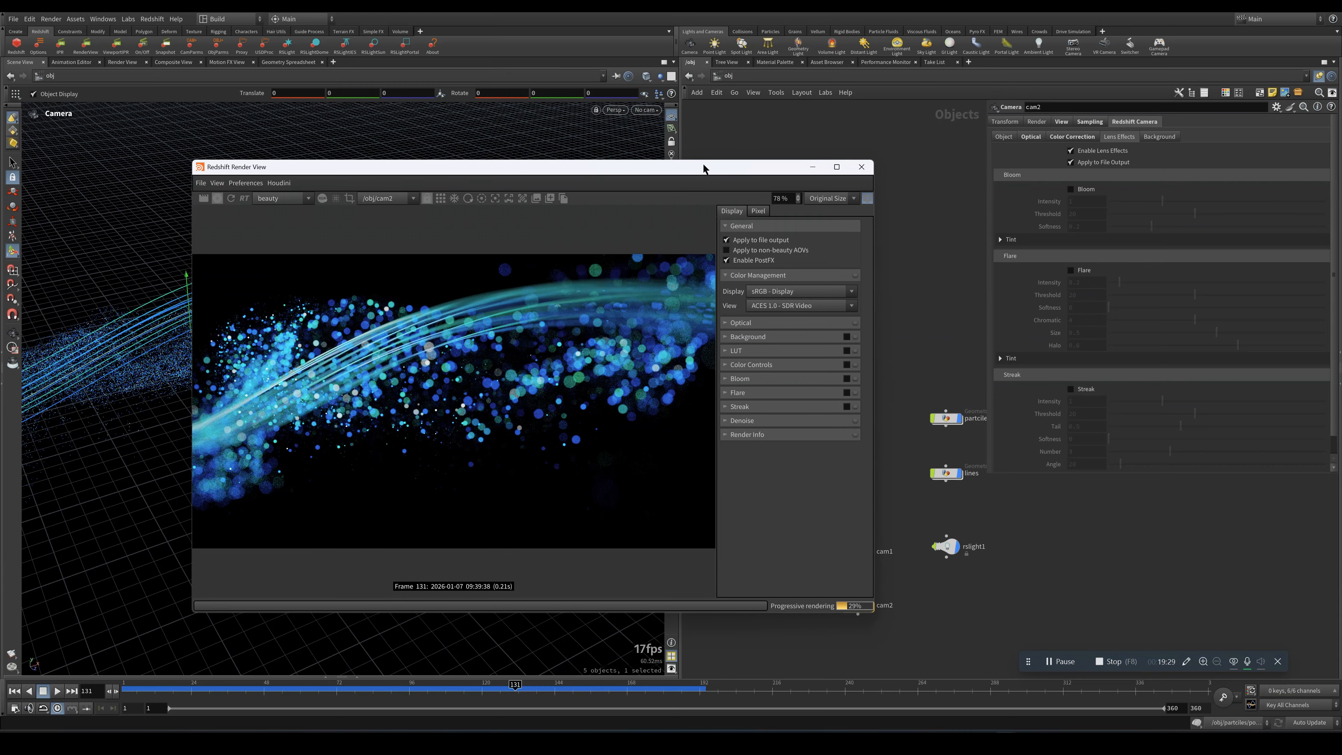
Enable Bloom for cam2 in the render view and lower the bloom threshold to 0.41.
left_click_drag(703, 165, 716, 161)
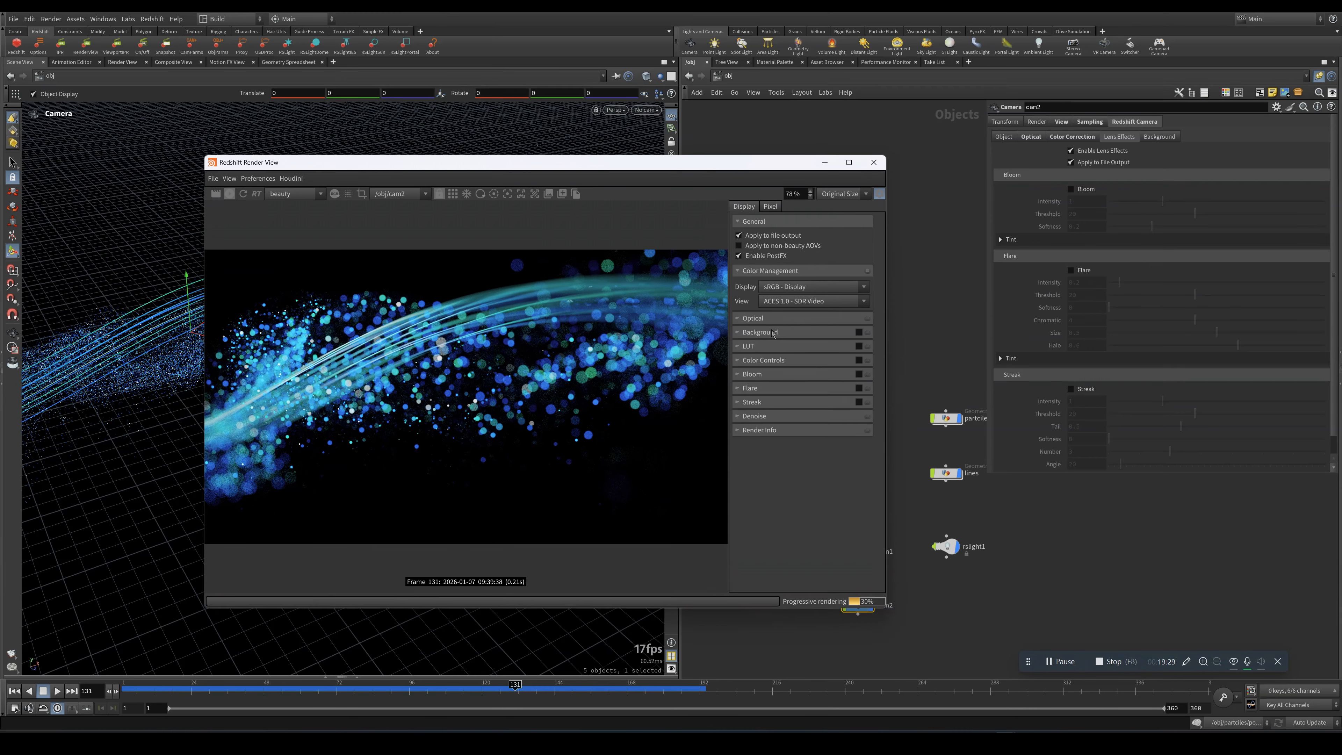
left_click(857, 373)
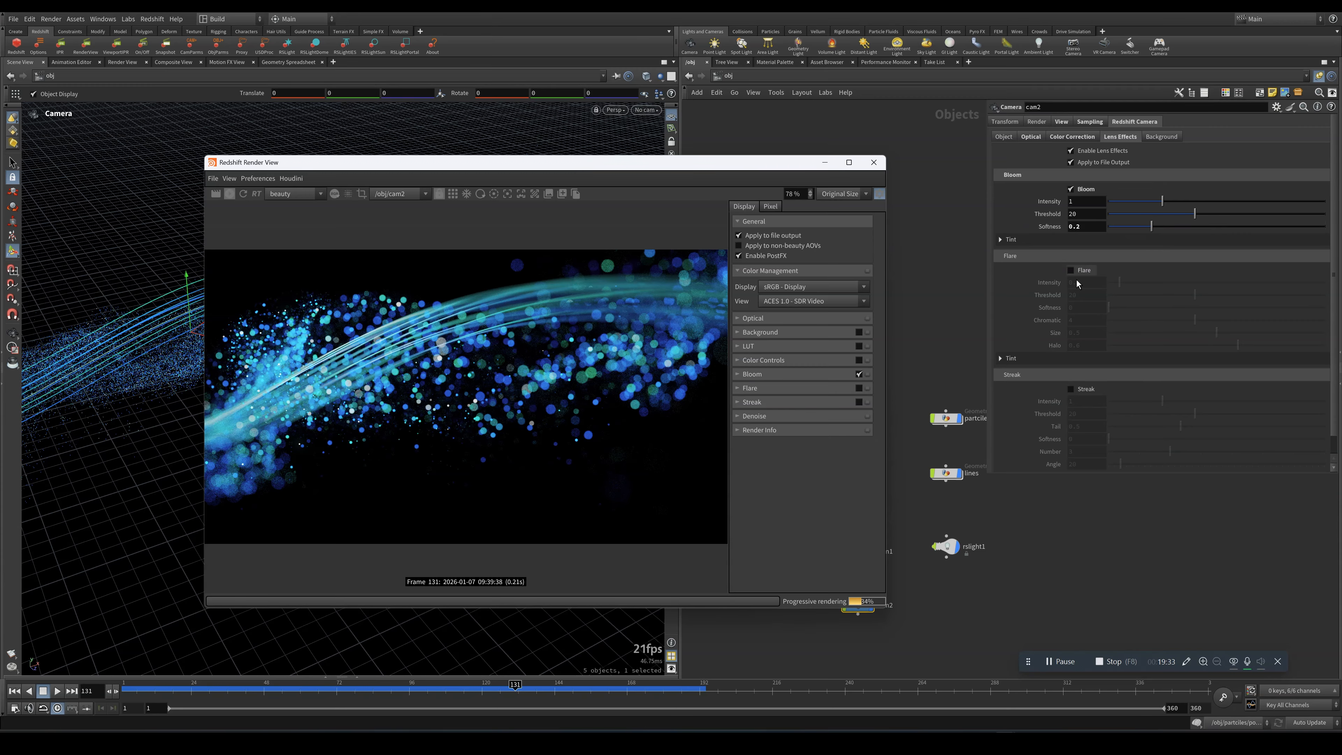
left_click(753, 374)
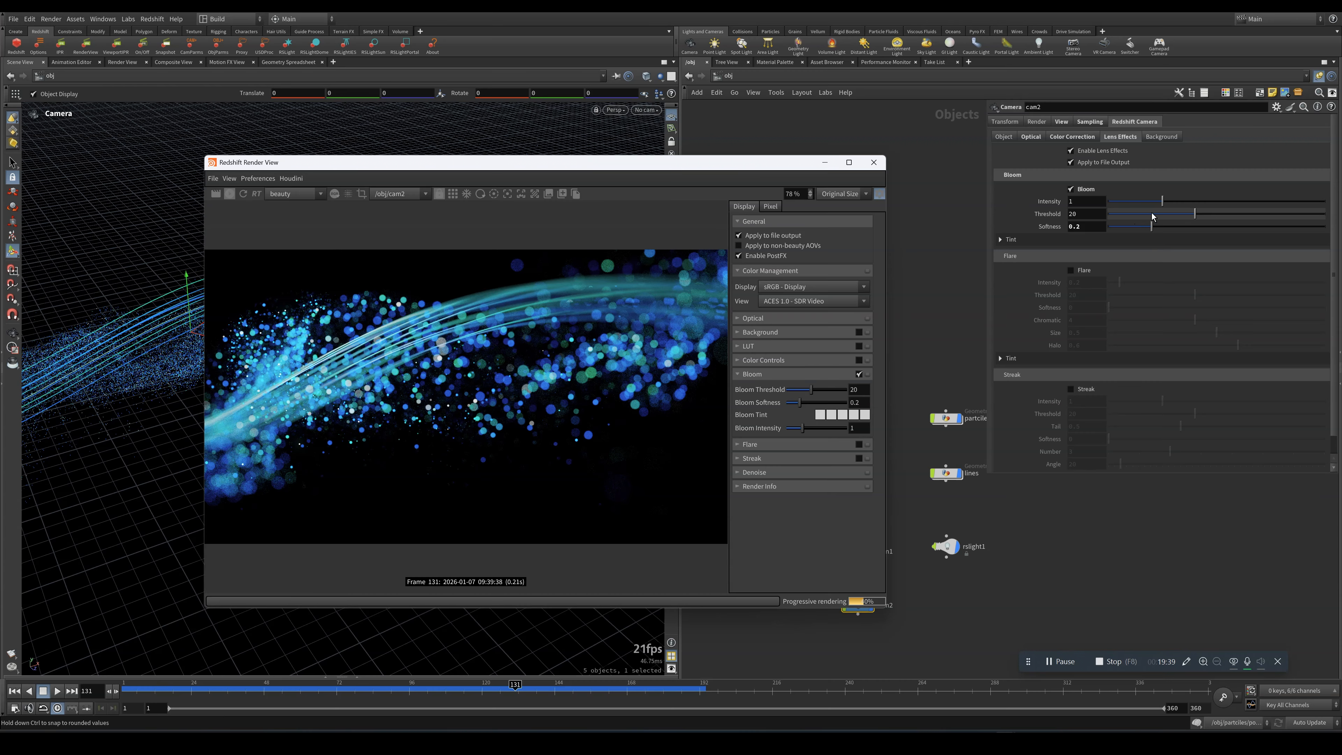
left_click_drag(1192, 218, 1112, 223)
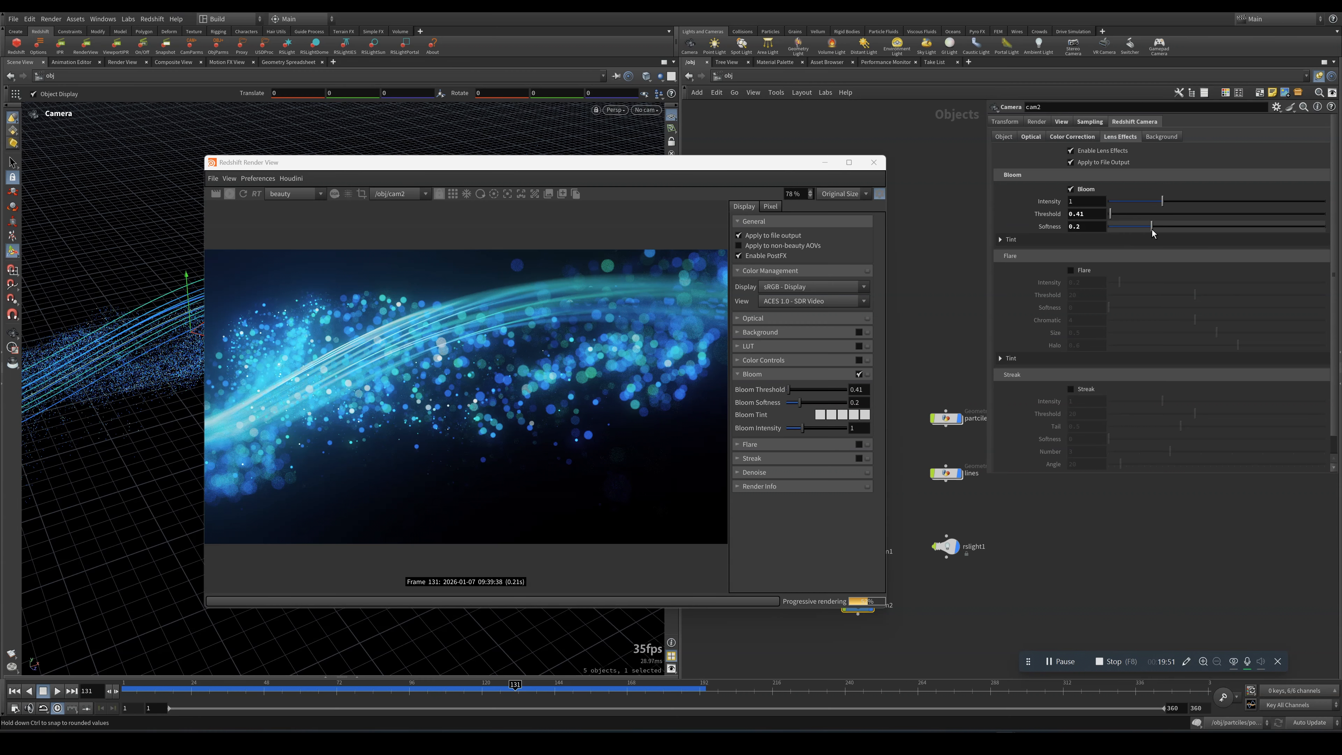
Set cam2's bloom softness to 0.232 and intensity to 1.16, and preview the render at frames 49, 155 and 186.
left_click_drag(1155, 230, 1172, 207)
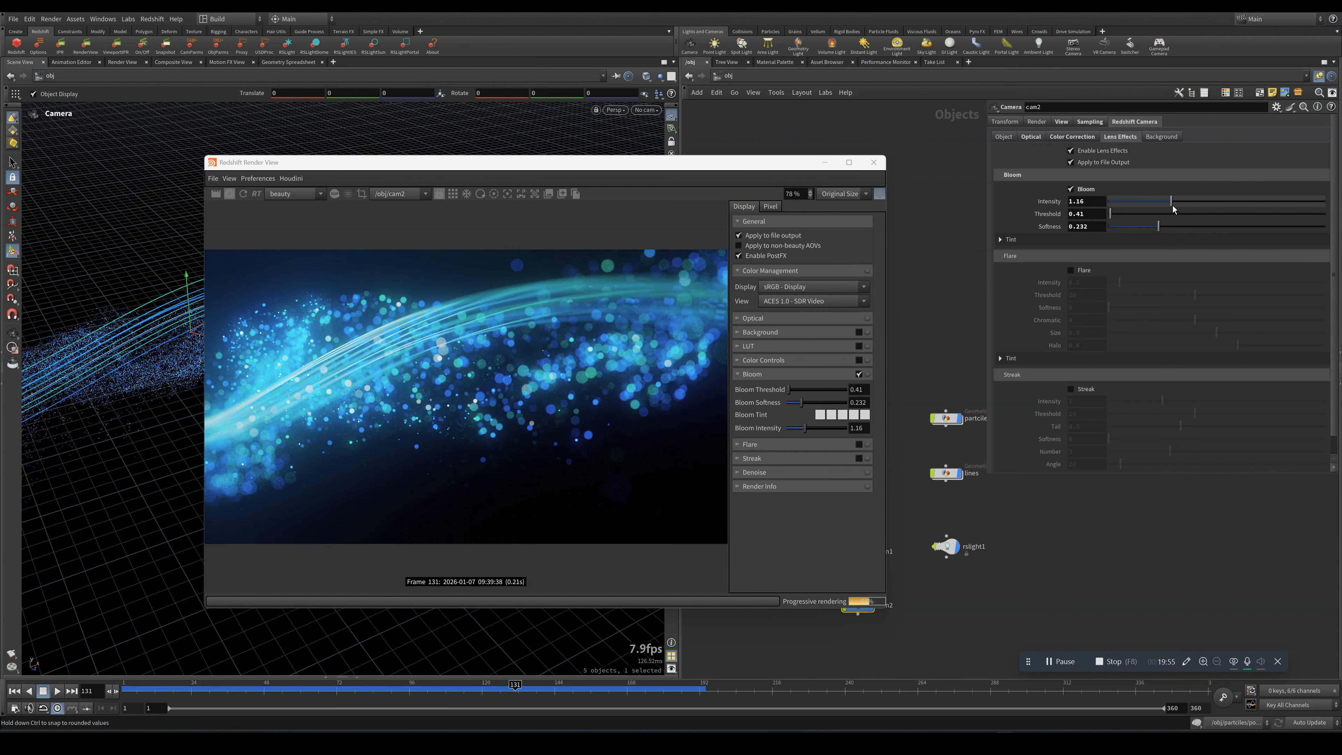
left_click_drag(582, 164, 645, 126)
left_click(422, 687)
left_click(269, 693)
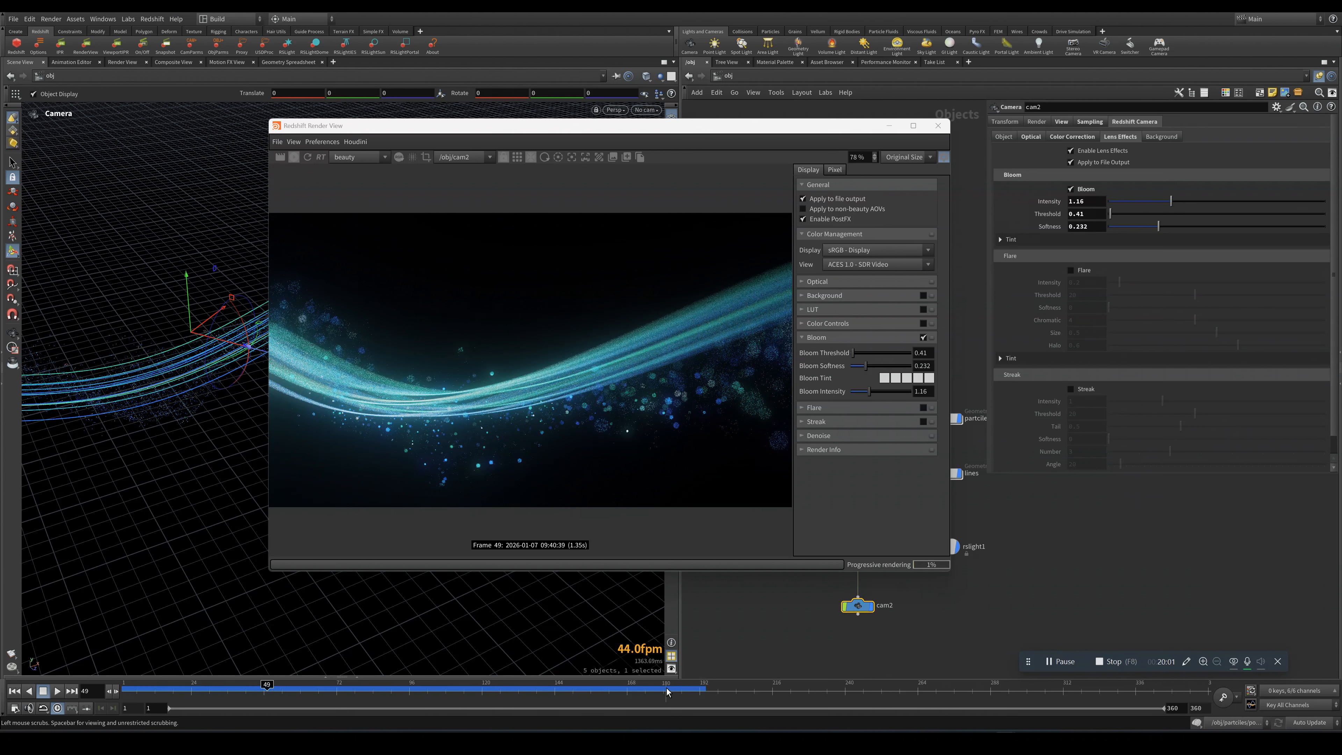
left_click(588, 693)
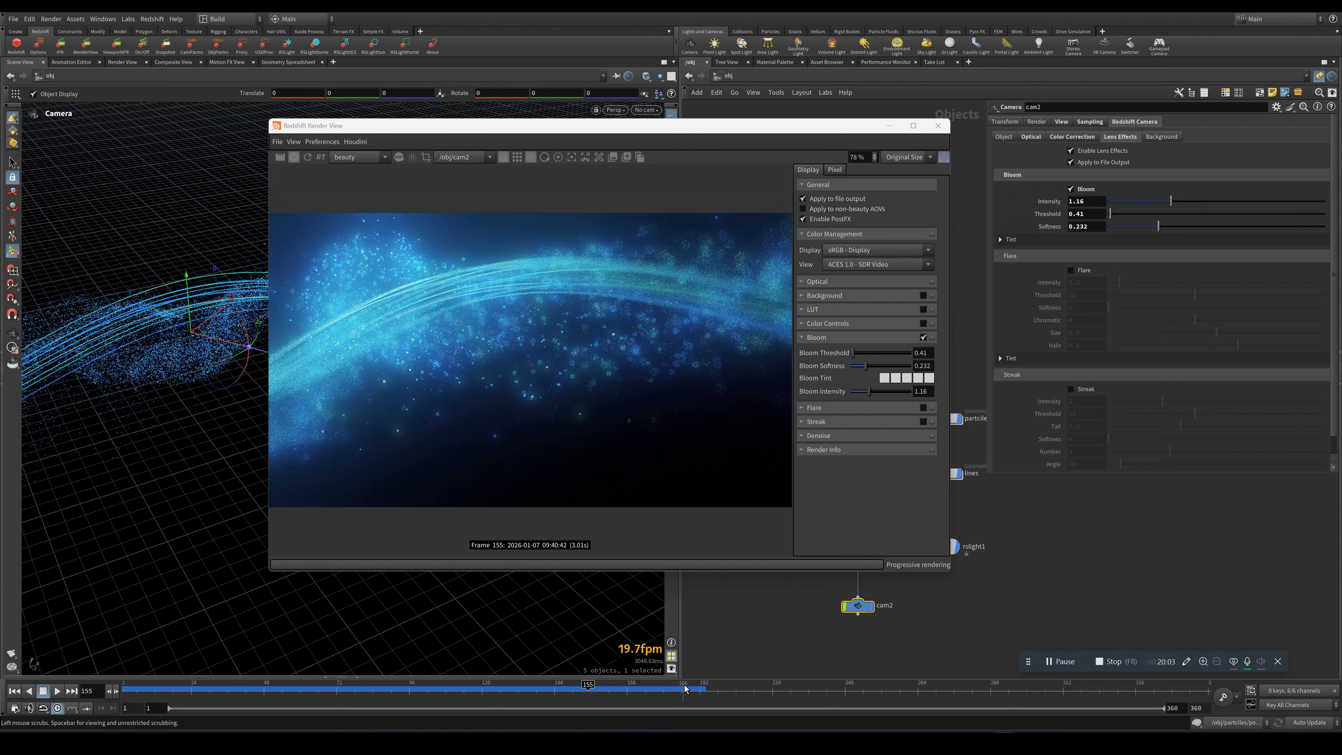
left_click(684, 688)
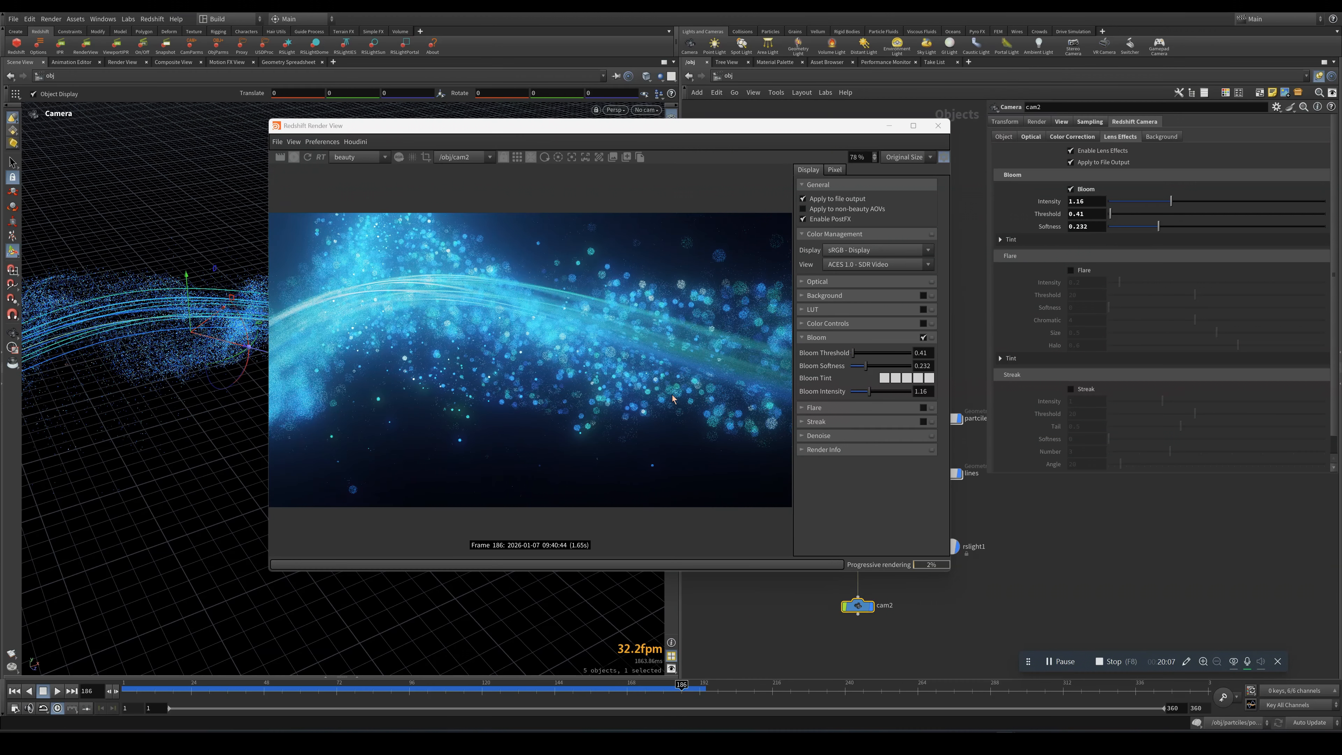
Reveal the second network pane beside the render view, switch it from the material network to out, and frame its render nodes.
left_click_drag(822, 131, 693, 131)
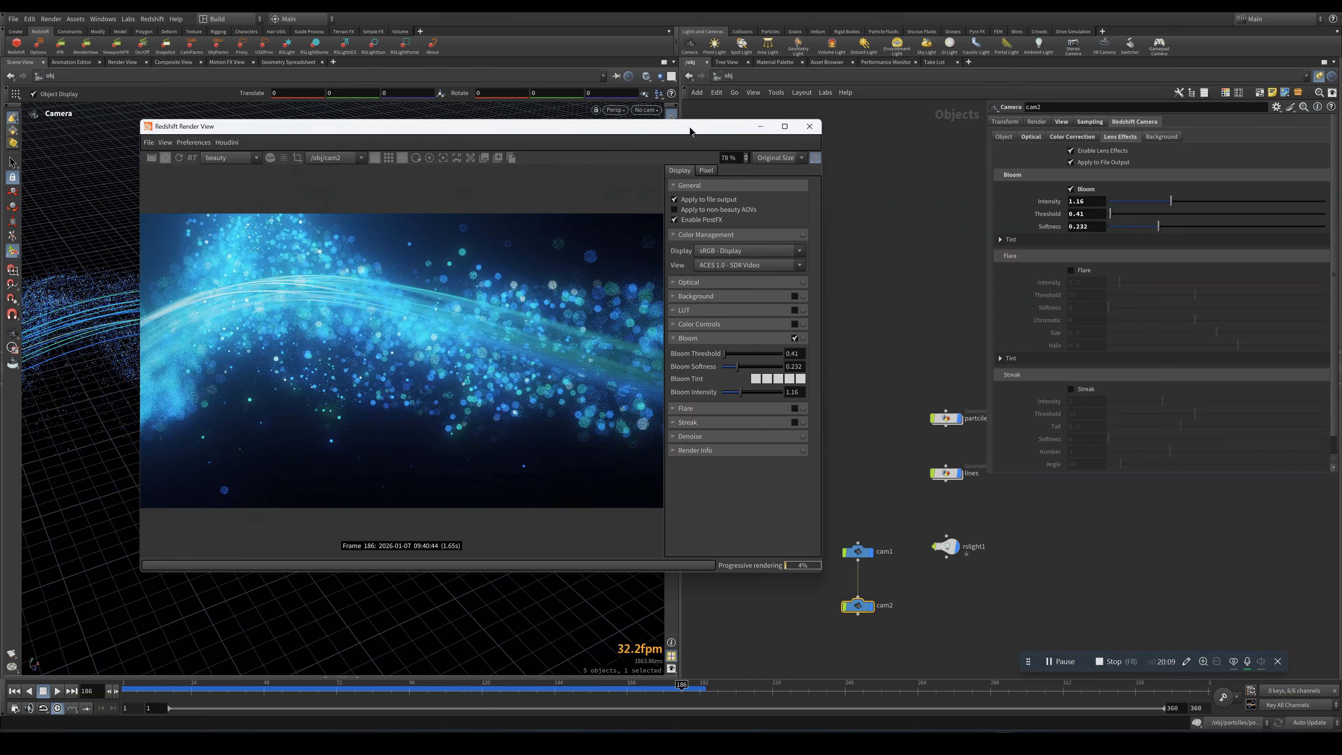
left_click(1339, 353)
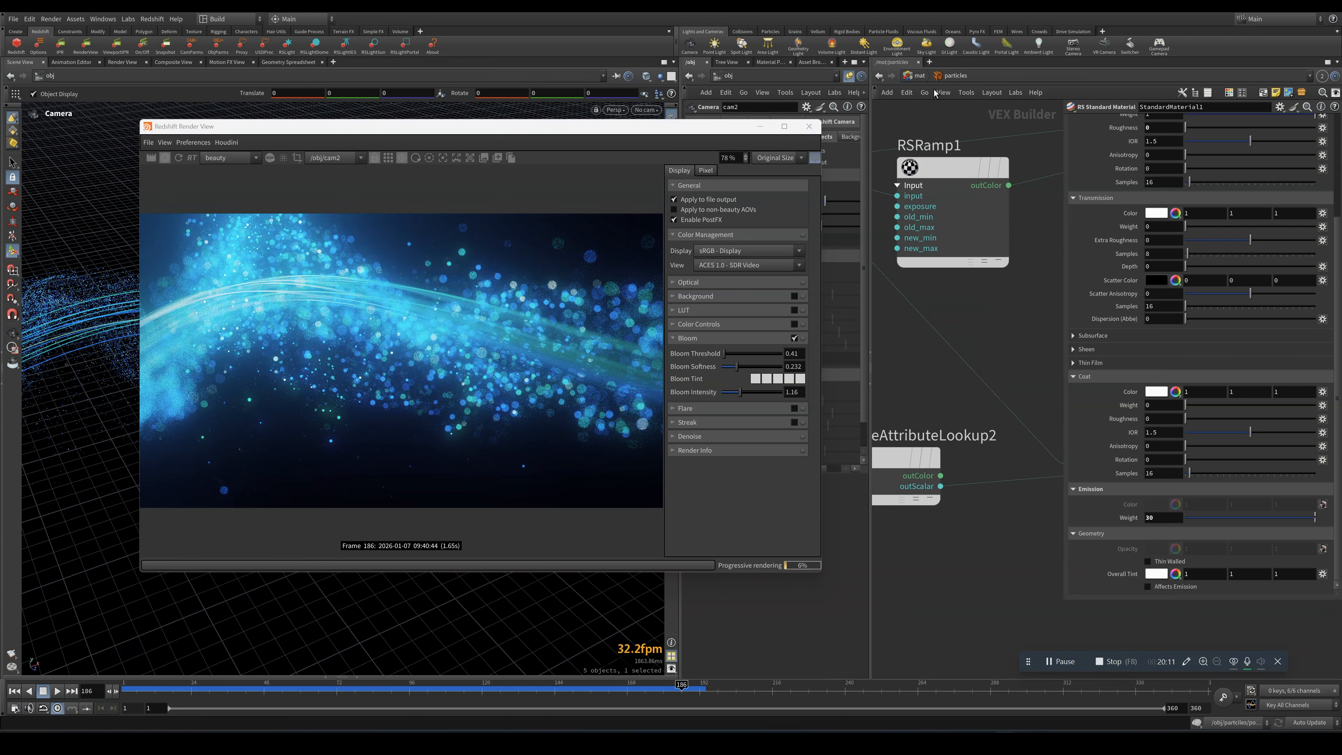
left_click(915, 76)
left_click(918, 78)
left_click(930, 143)
key("h")
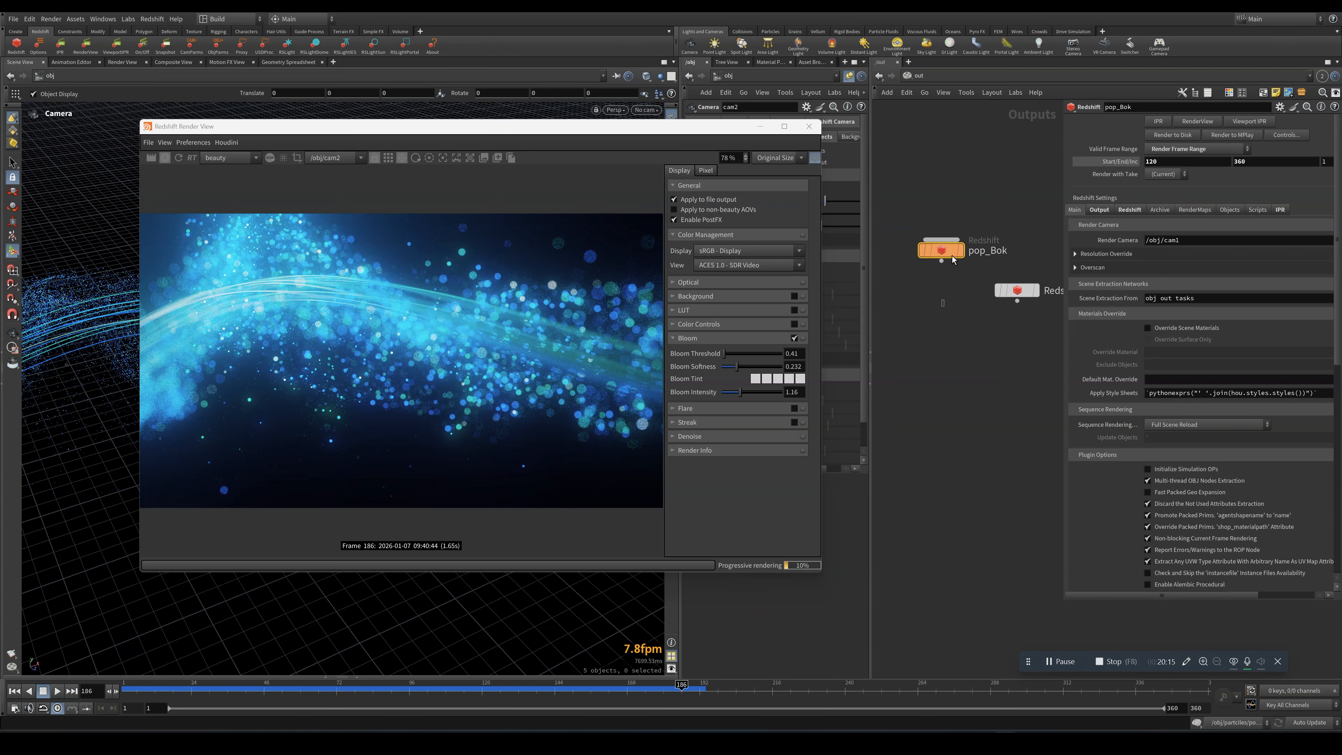
Widen the pop_Bok render node's parameters and review its AOV list, sampling and global illumination settings.
left_click_drag(1064, 601, 983, 610)
left_click(1044, 212)
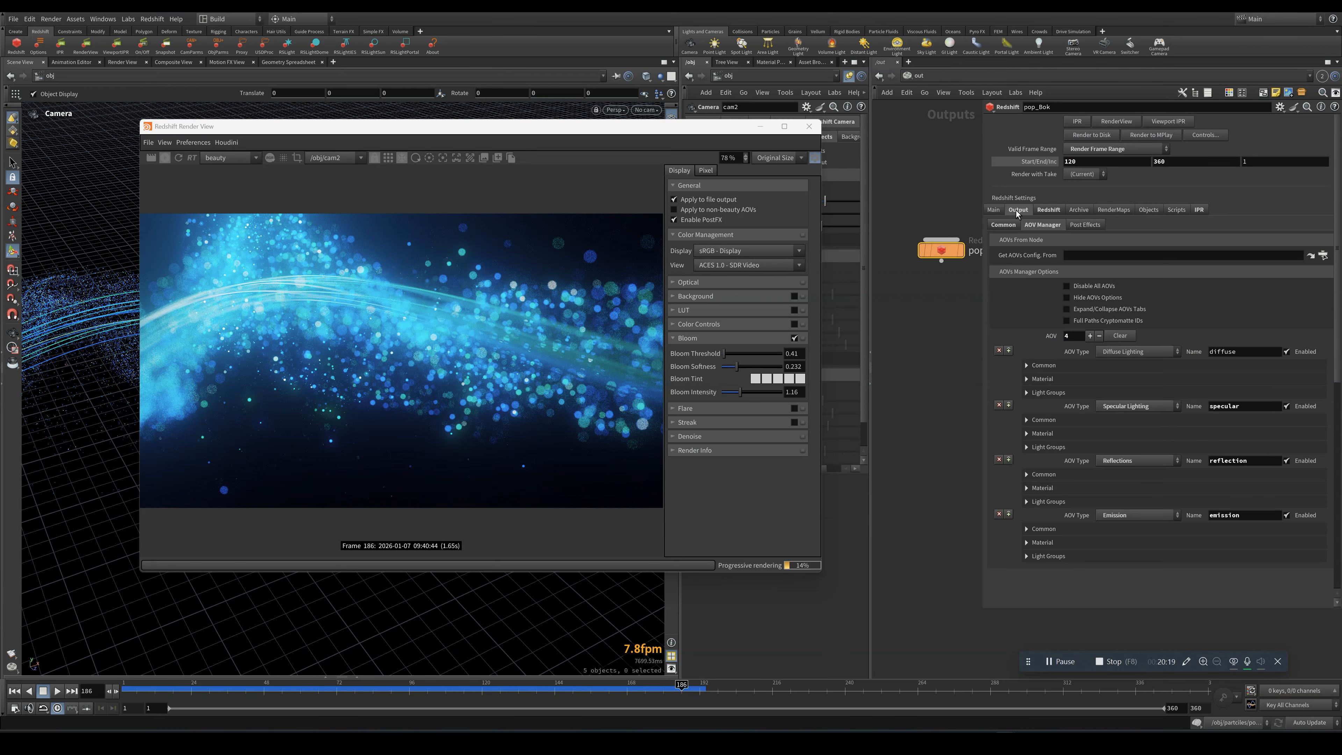
left_click(1048, 211)
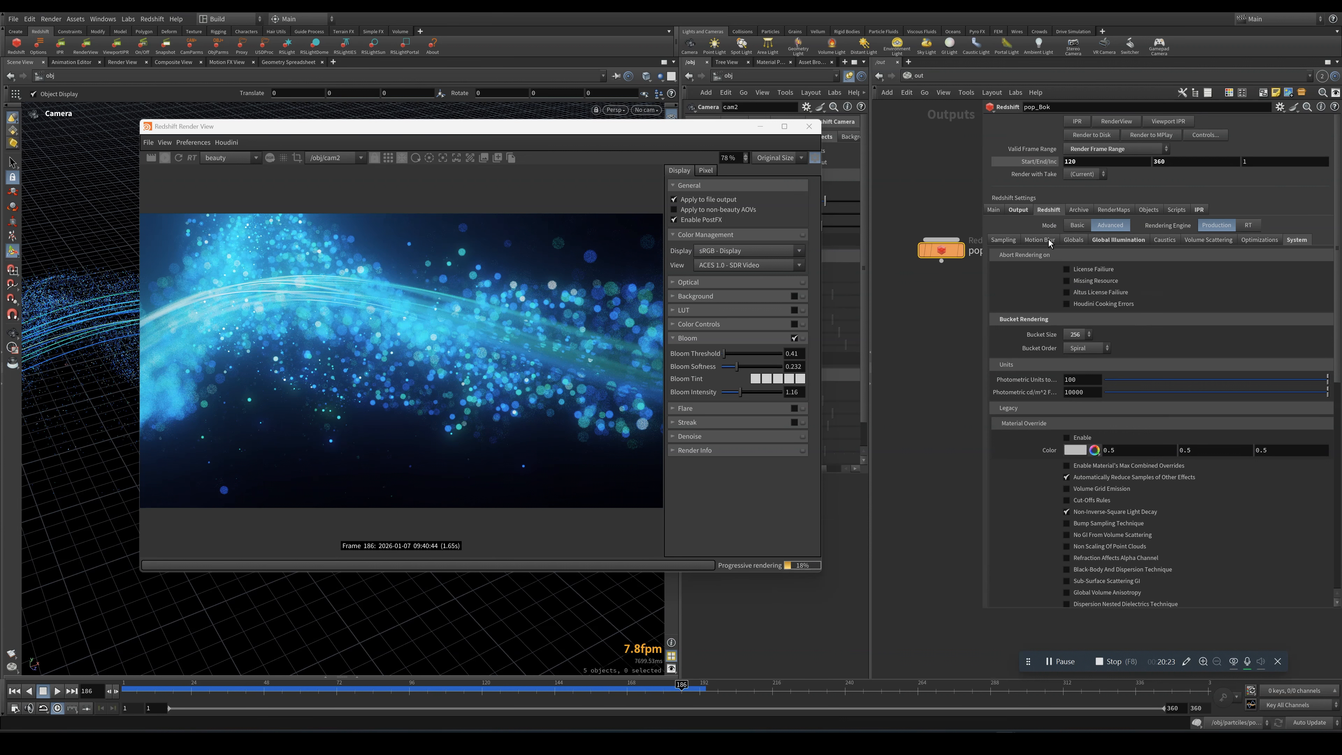
left_click(1018, 242)
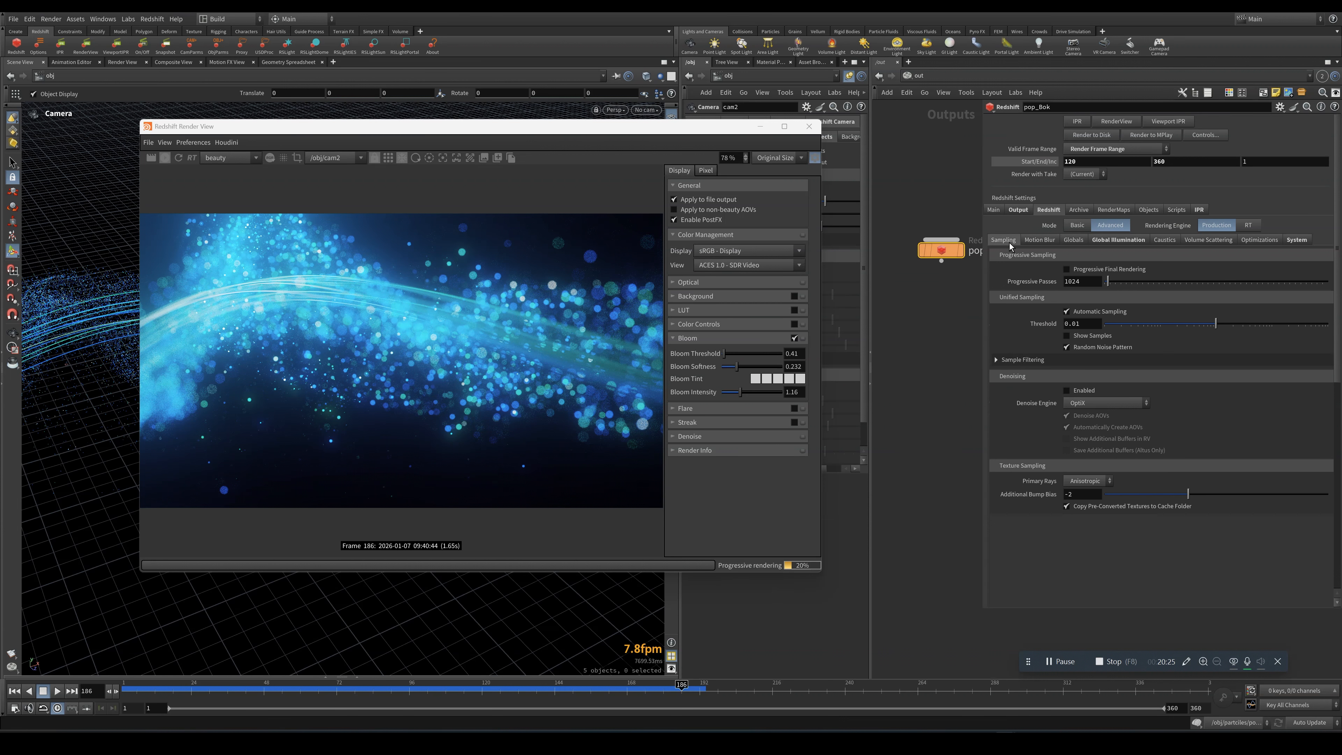
left_click(1117, 240)
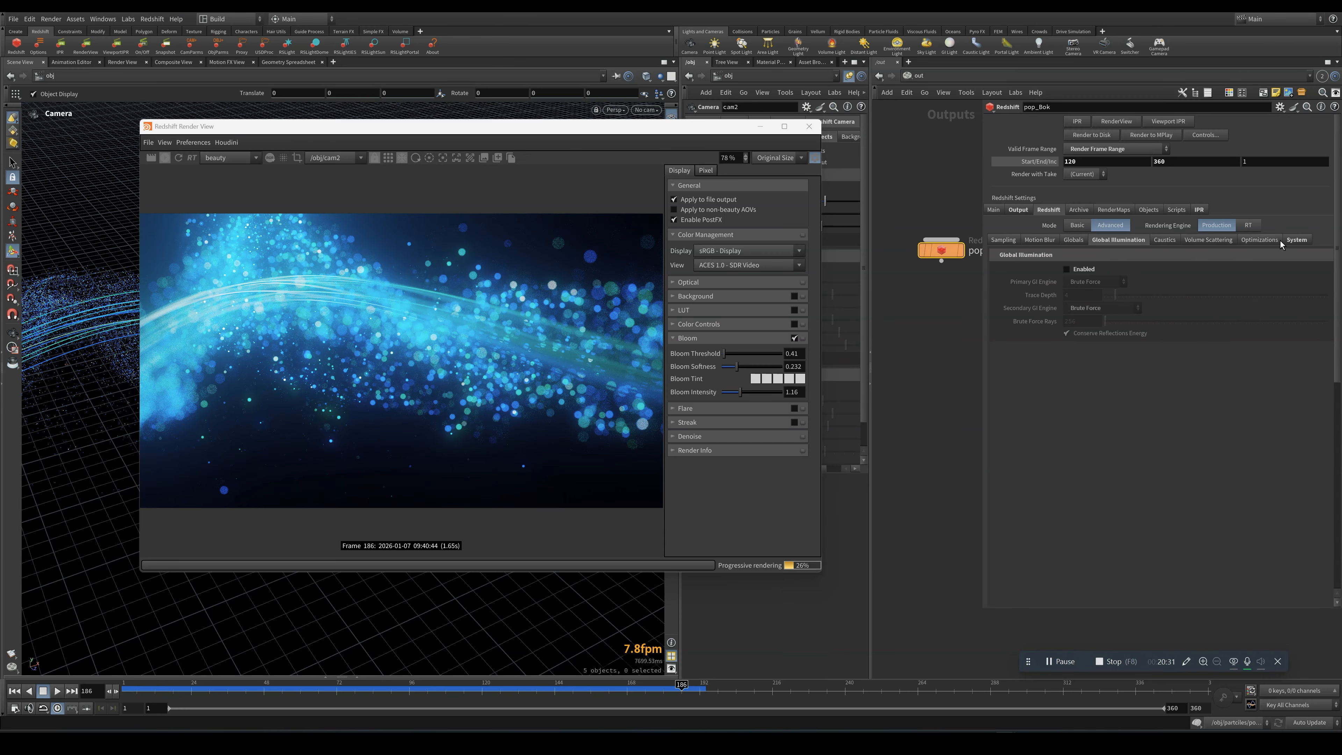
scroll(505, 361, "down", 2)
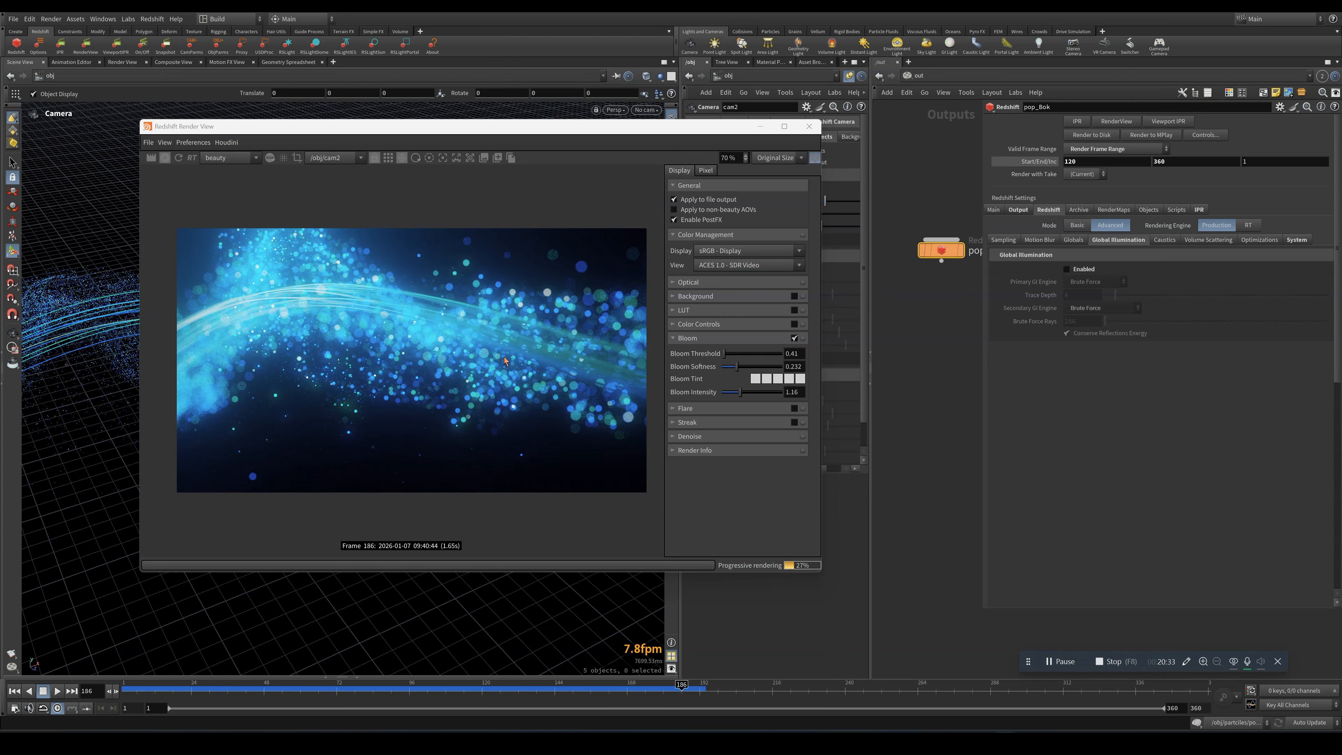